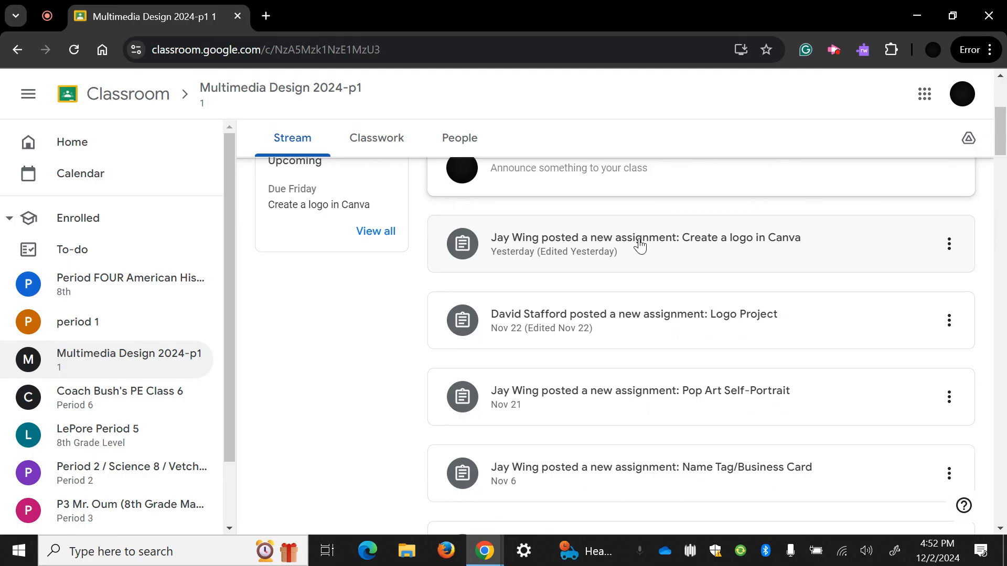
Open the "Create a logo in Canva" assignment and its "P - 8 × 8in" example in Canva, accepting all cookies
{"action": "left_click", "coordinate": [639, 245]}
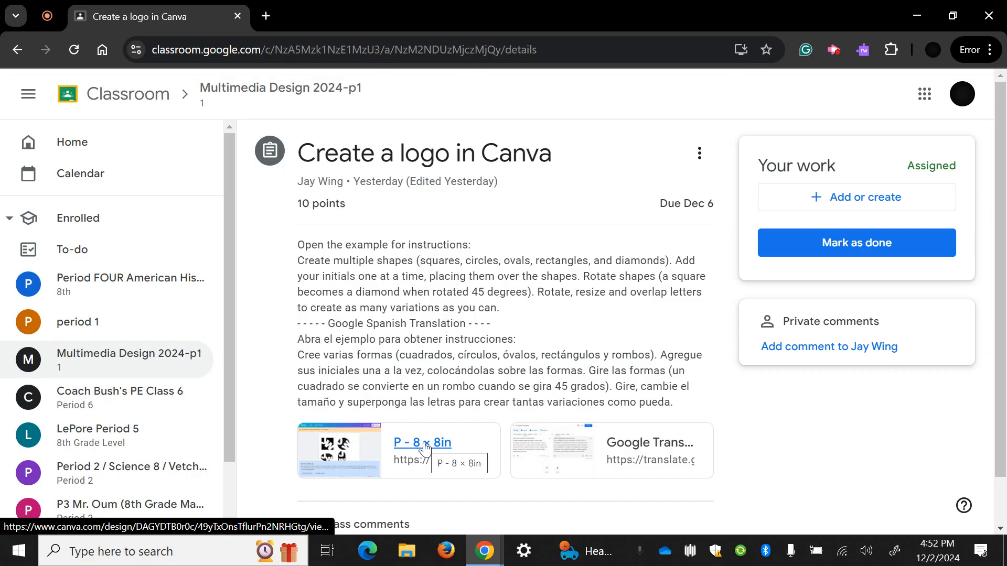
{"action": "left_click", "coordinate": [361, 449]}
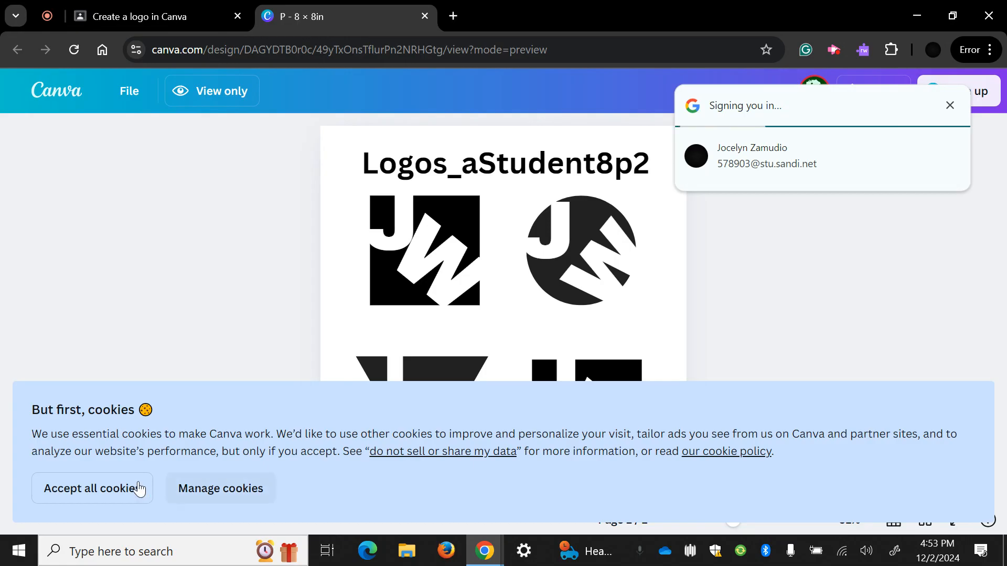
{"action": "left_click", "coordinate": [109, 490]}
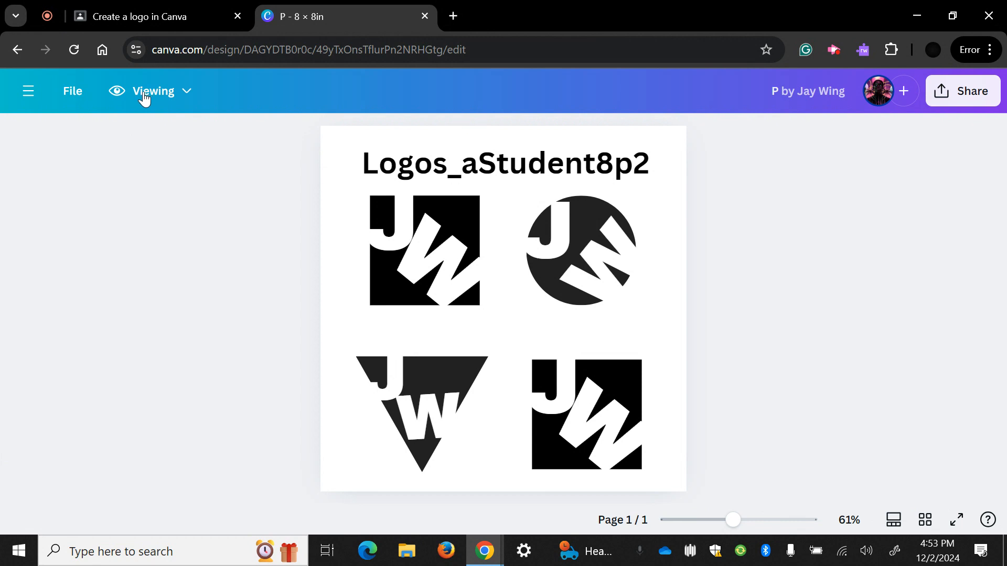
Make an own editable copy of the view-only example design
{"action": "left_click", "coordinate": [72, 93]}
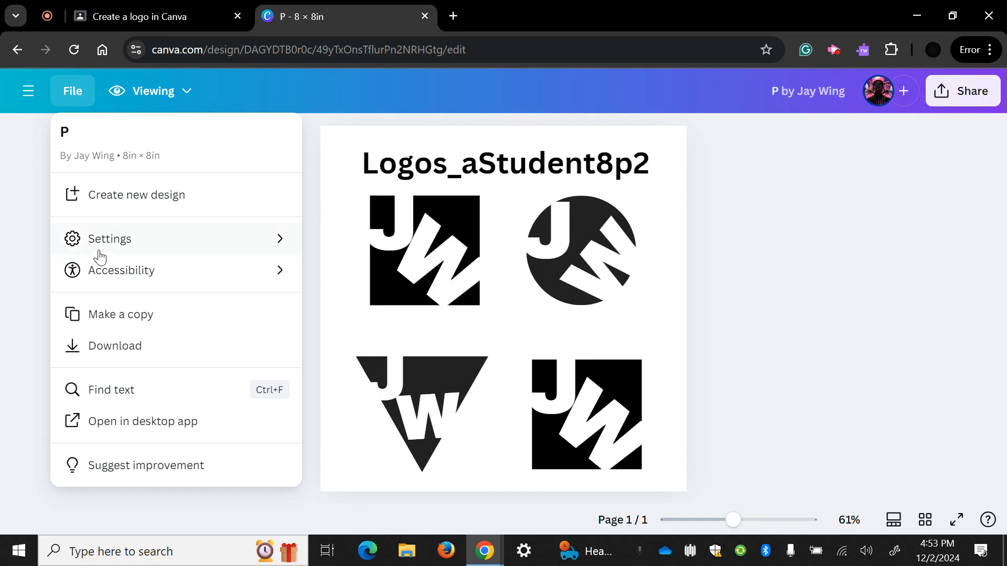
{"action": "left_click", "coordinate": [112, 317]}
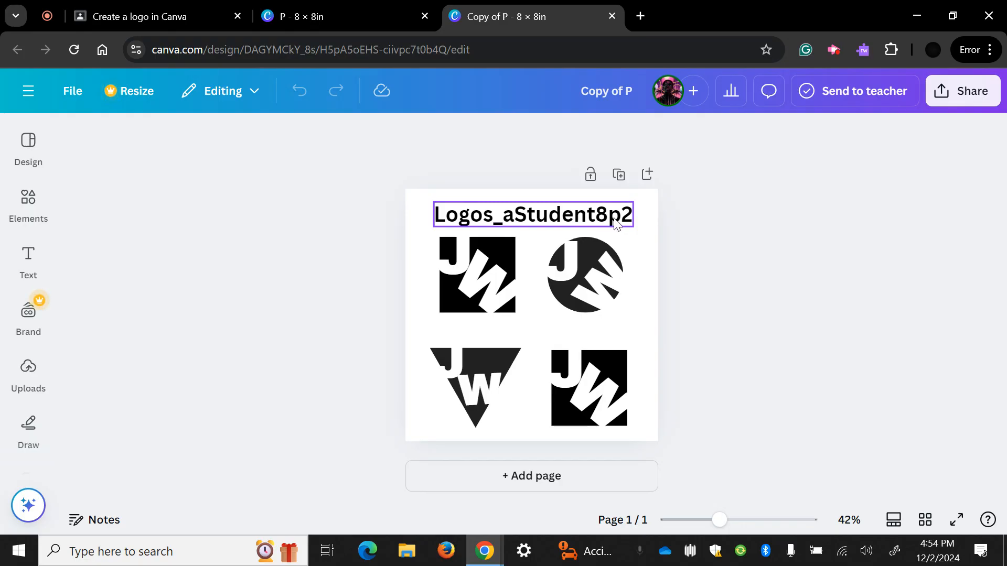
Replace the copied design's name with the page's title text, "Logos_aStudent8p2"
{"action": "left_click", "coordinate": [542, 217]}
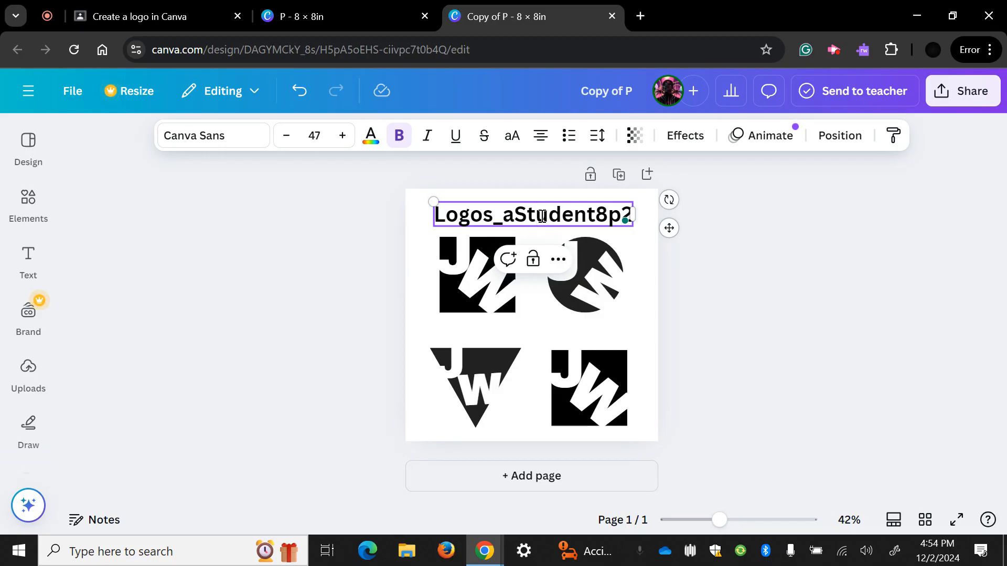
{"action": "double_click", "coordinate": [541, 216]}
{"action": "key", "text": "ctrl+c"}
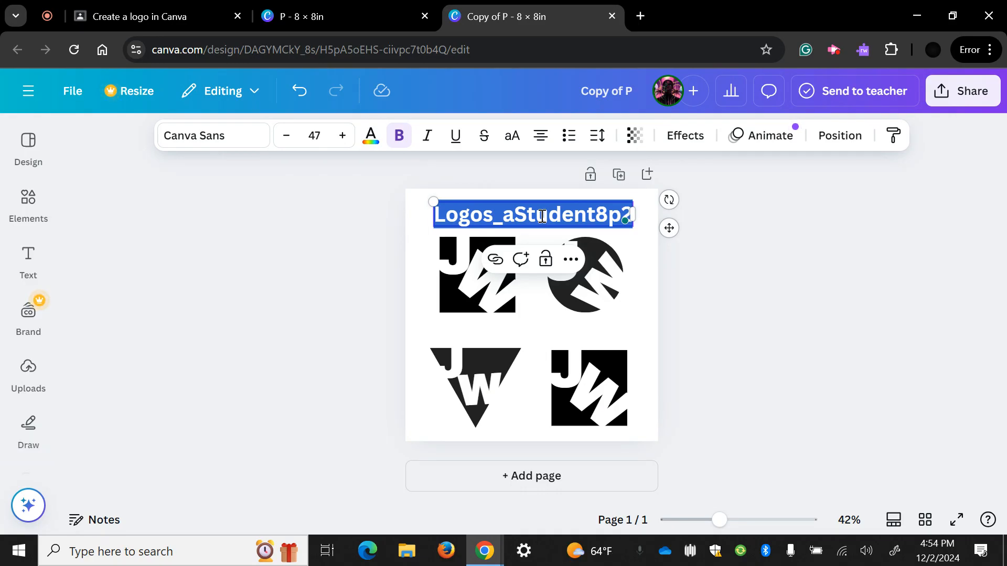
{"action": "left_click", "coordinate": [598, 91]}
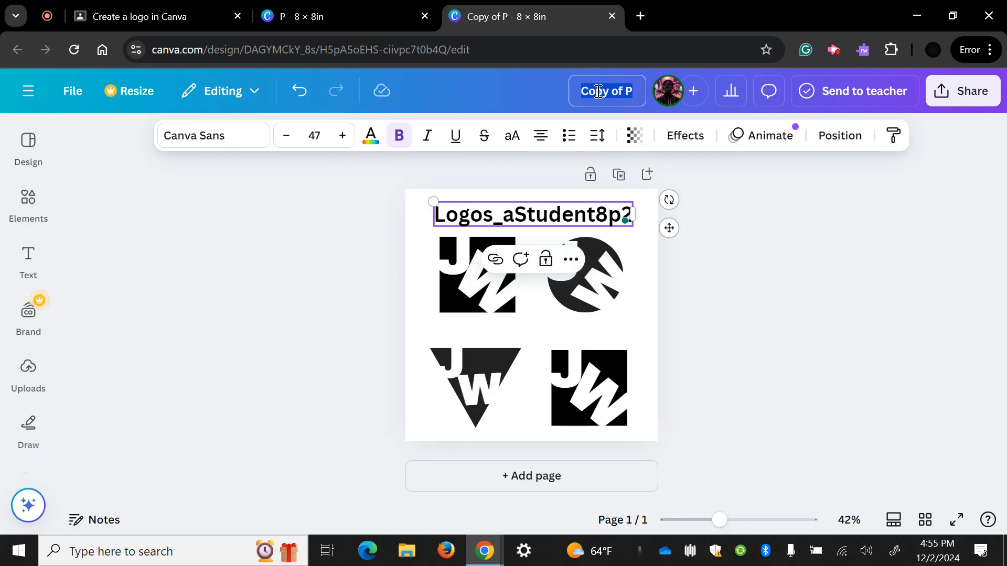
{"action": "key", "text": "ctrl+v"}
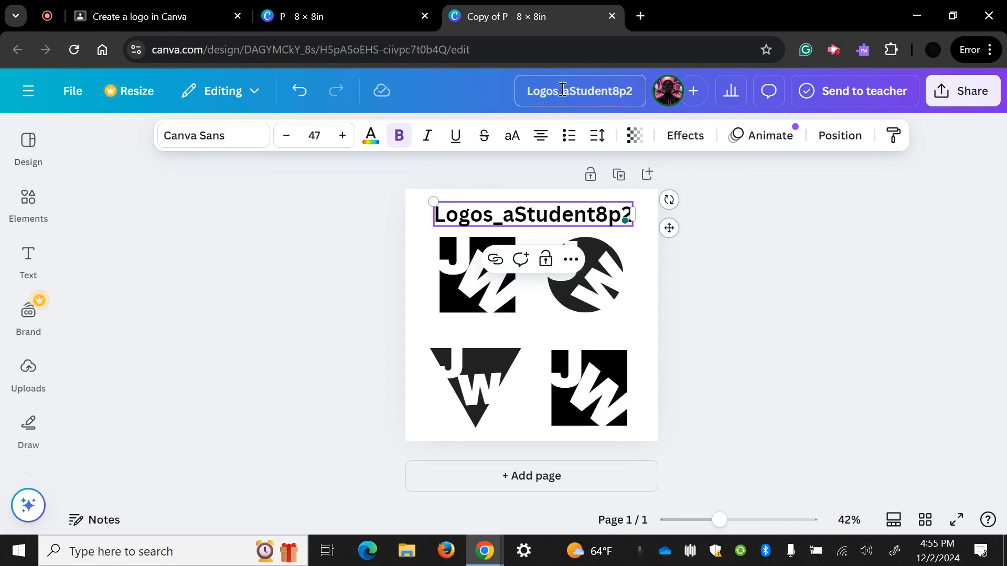
In the design name, replace "aStudent" with the student's first initial and surname, and change the grade and period to "6p5"
{"action": "left_click_drag", "start_coordinate": [562, 90], "coordinate": [613, 92]}
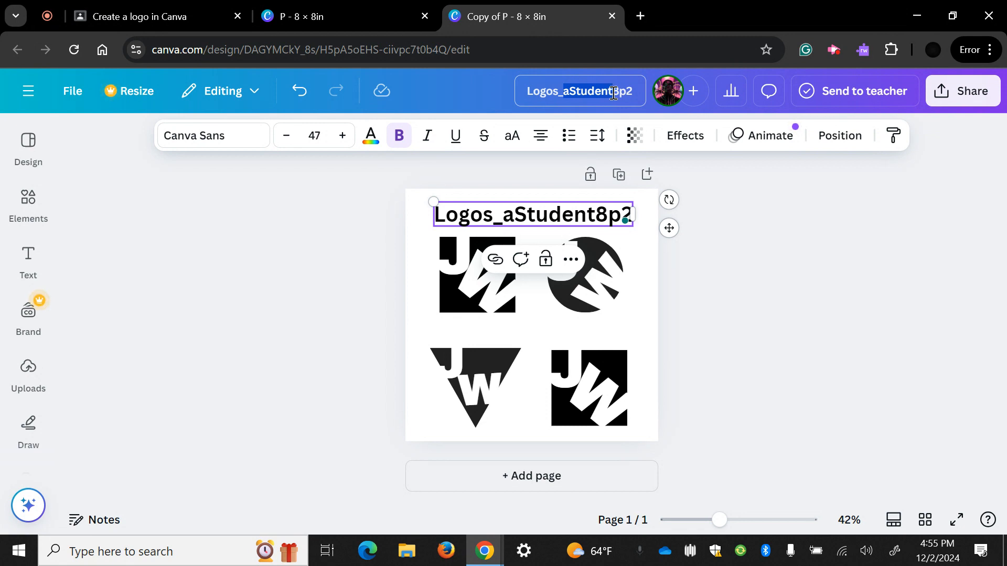
{"action": "key", "text": "BackSpace"}
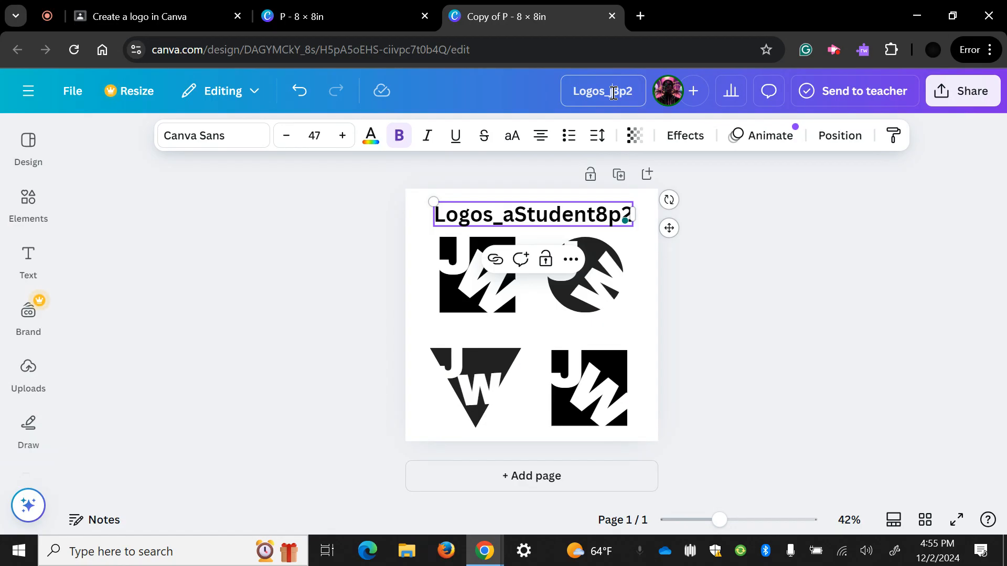
{"action": "type", "text": "jWing"}
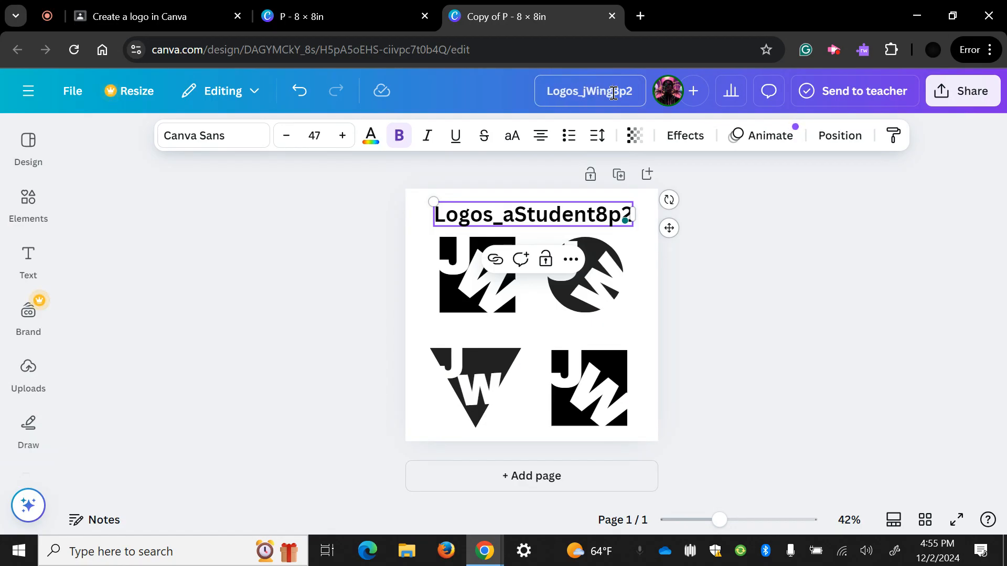
{"action": "type", "text": "6"}
{"action": "key", "text": "shift+Right"}
{"action": "type", "text": "5"}
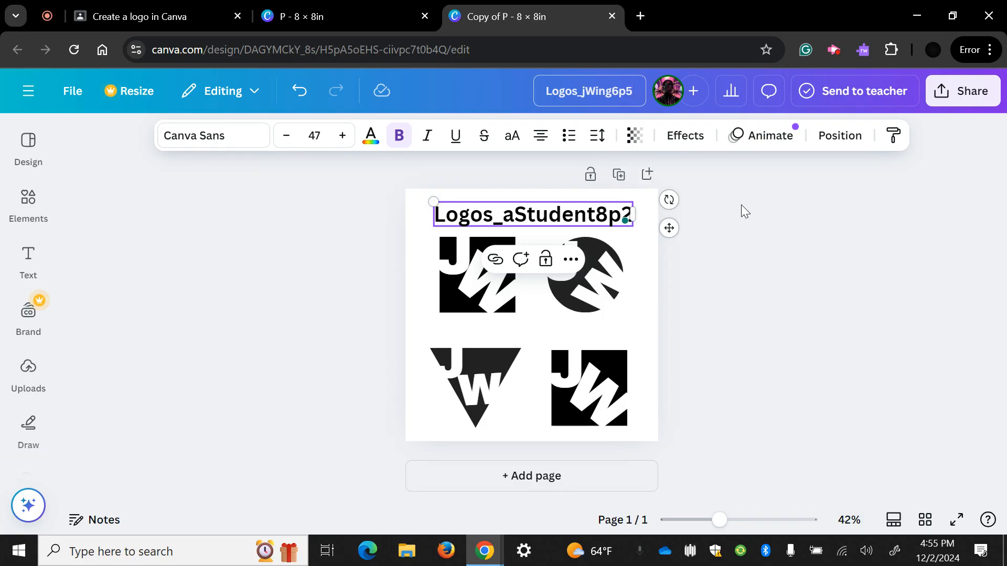
{"action": "key", "text": "Return"}
Set the design's collaboration link access to "Anyone with the link" and copy the link
{"action": "left_click", "coordinate": [949, 94]}
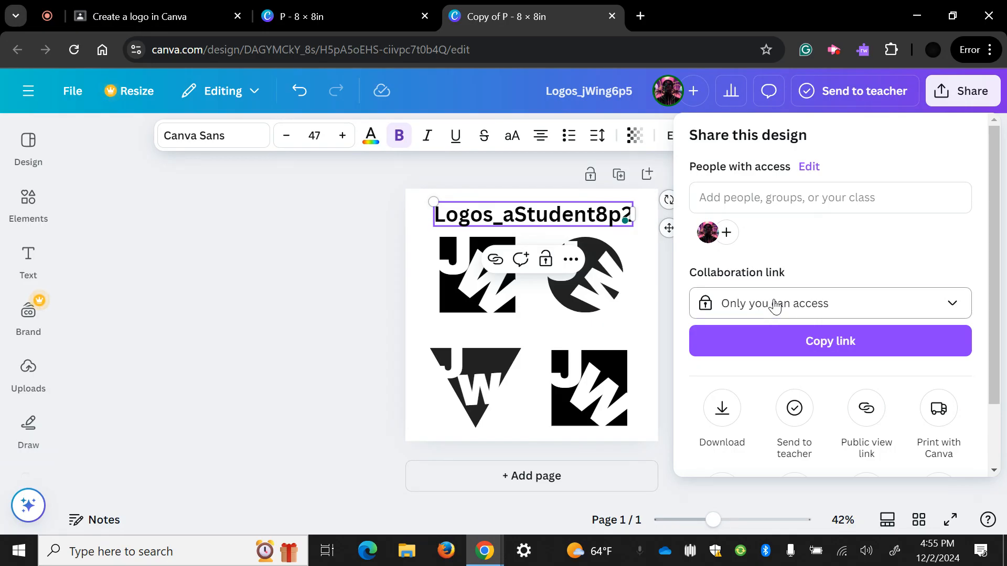
{"action": "left_click", "coordinate": [775, 306]}
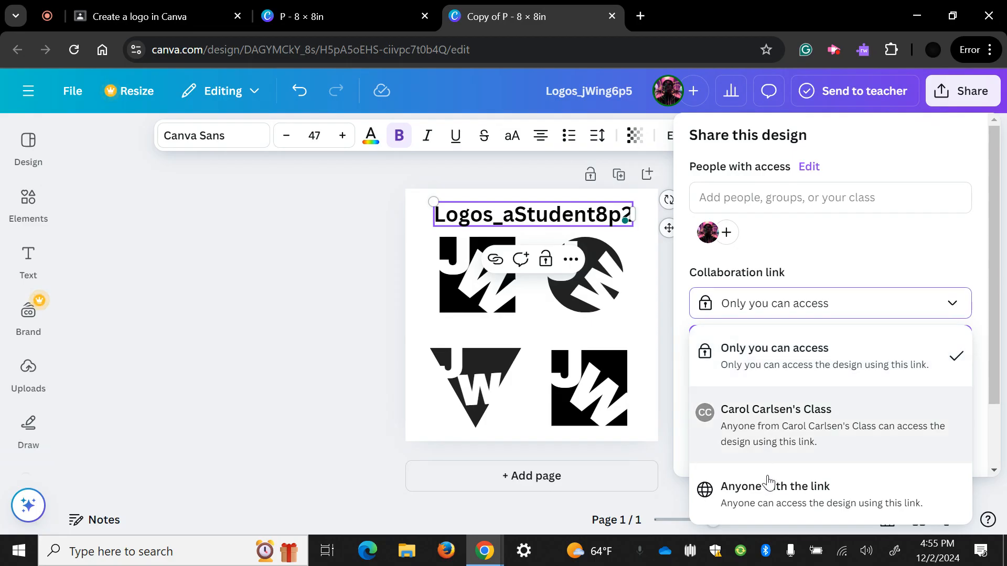
{"action": "left_click", "coordinate": [746, 493]}
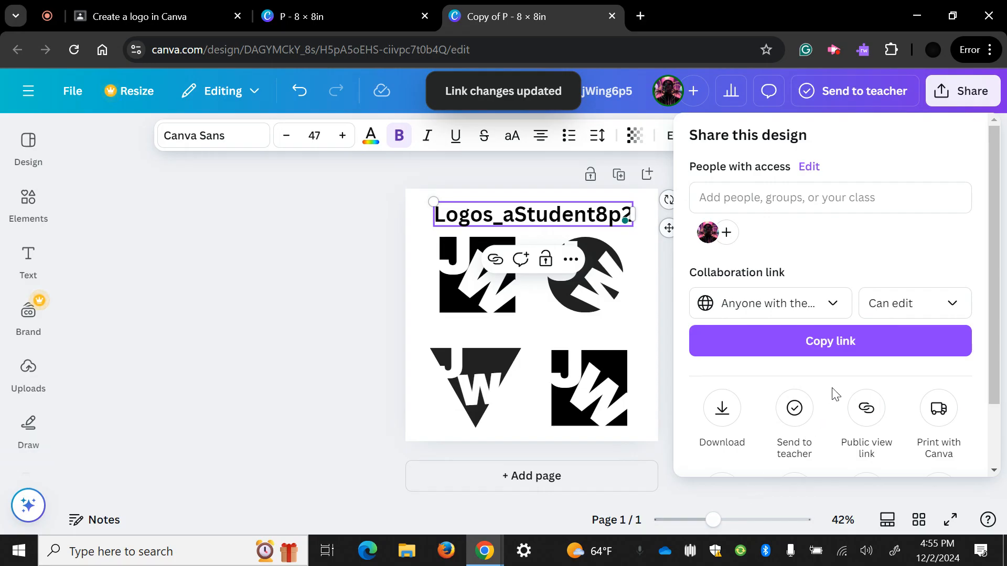
{"action": "left_click", "coordinate": [825, 346]}
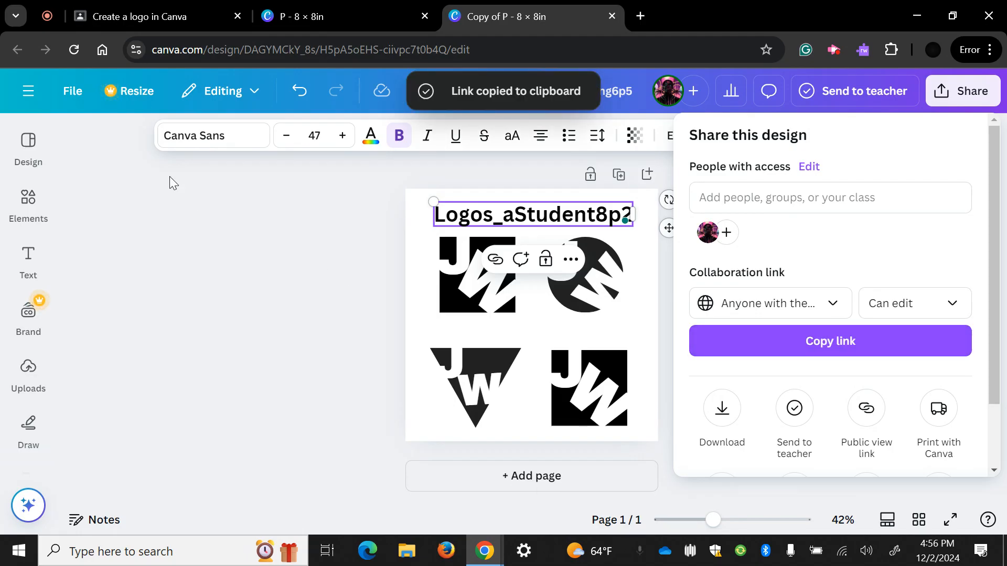
Switch to the Google Classroom assignment, attach the copied design link as the work and turn it in
{"action": "left_click", "coordinate": [128, 16]}
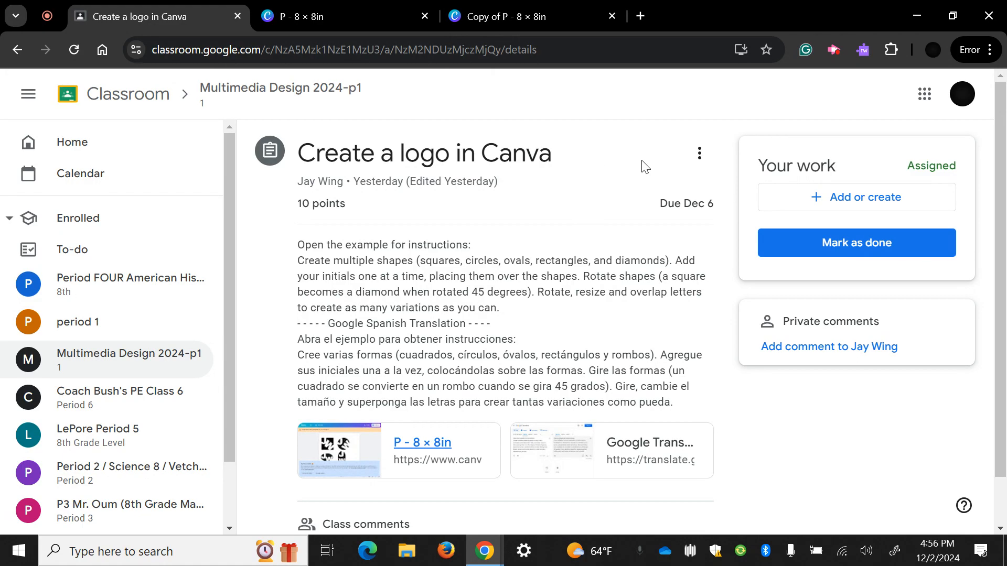
{"action": "left_click", "coordinate": [842, 201]}
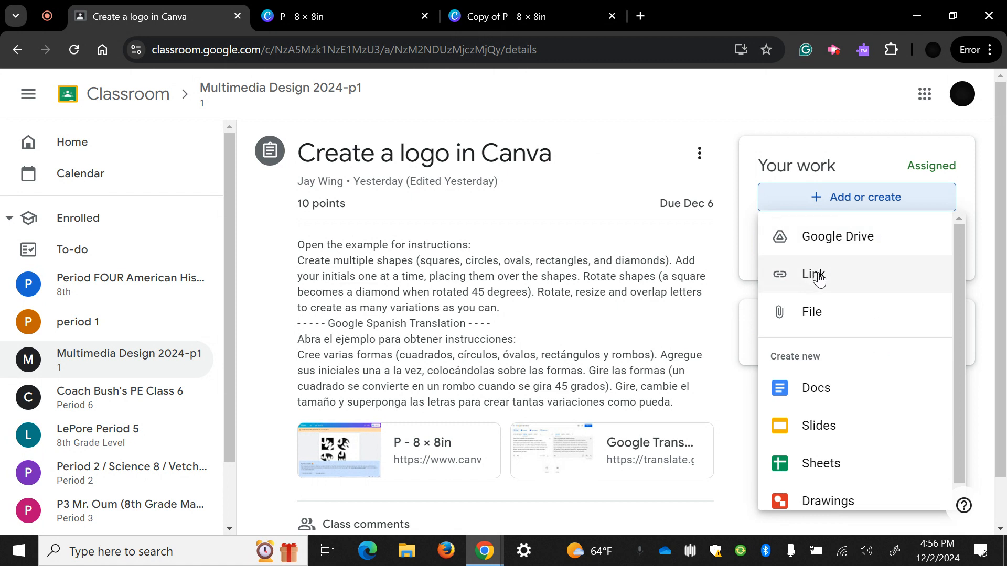
{"action": "left_click", "coordinate": [819, 280]}
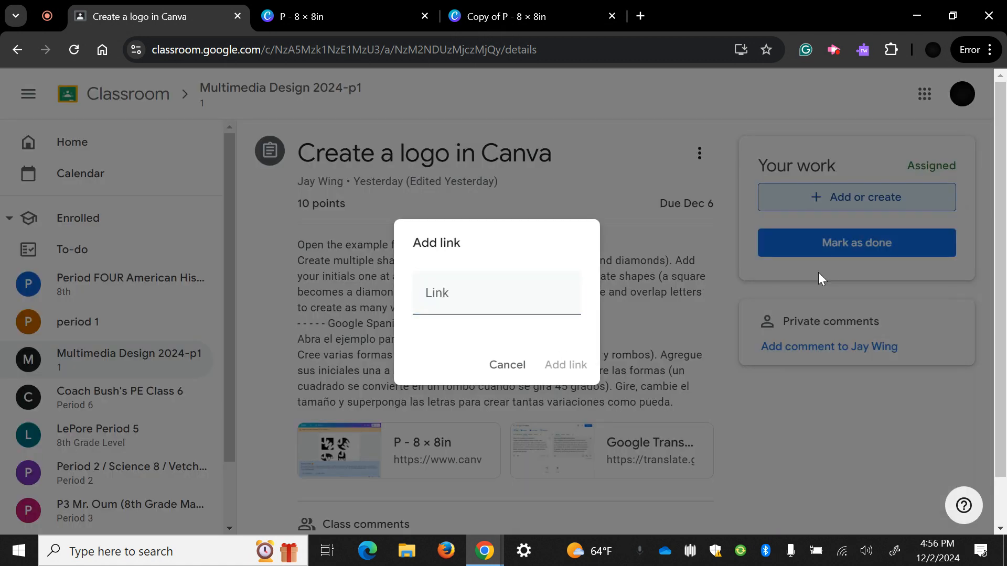
{"action": "left_click", "coordinate": [447, 307]}
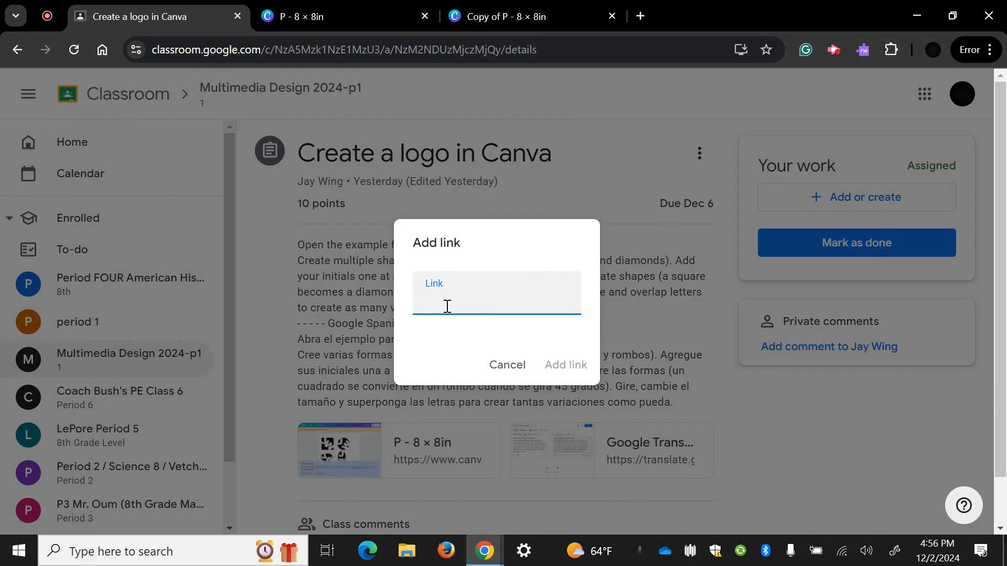
{"action": "key", "text": "ctrl+v"}
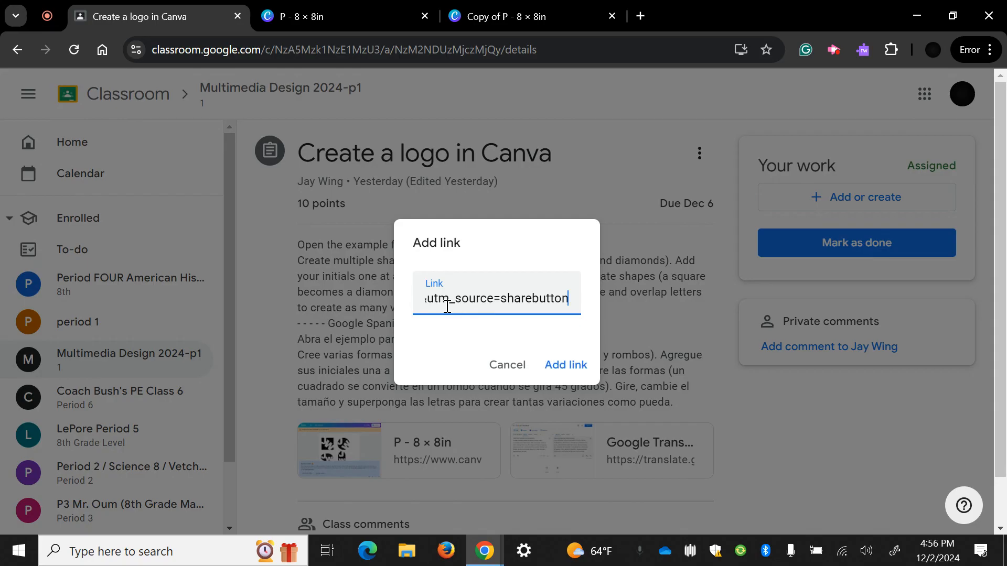
{"action": "left_click", "coordinate": [562, 365]}
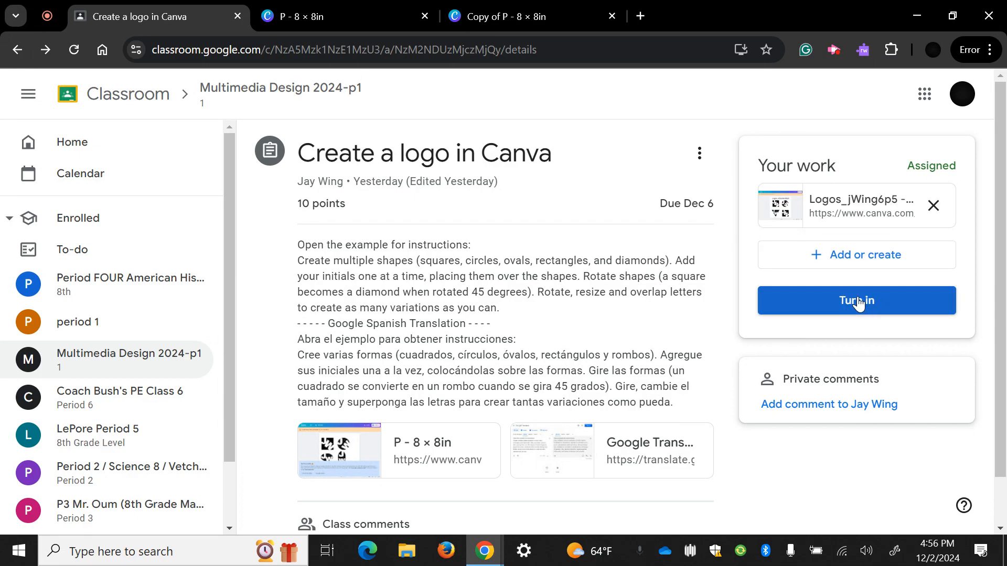
{"action": "left_click", "coordinate": [857, 302]}
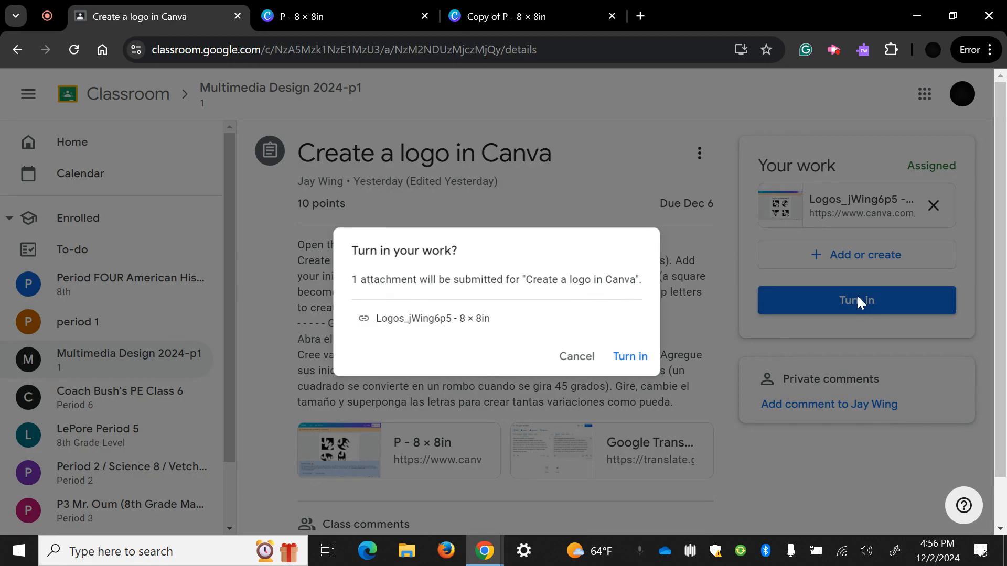
{"action": "left_click", "coordinate": [636, 358]}
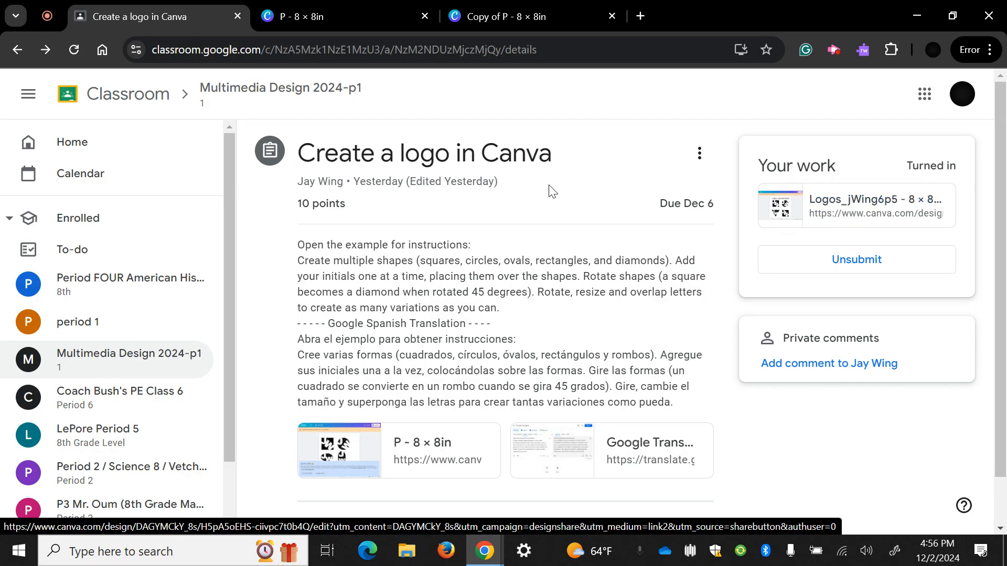
Close the Classroom assignment and the original example, and dismiss the sharing options in the copied design
{"action": "left_click", "coordinate": [237, 16]}
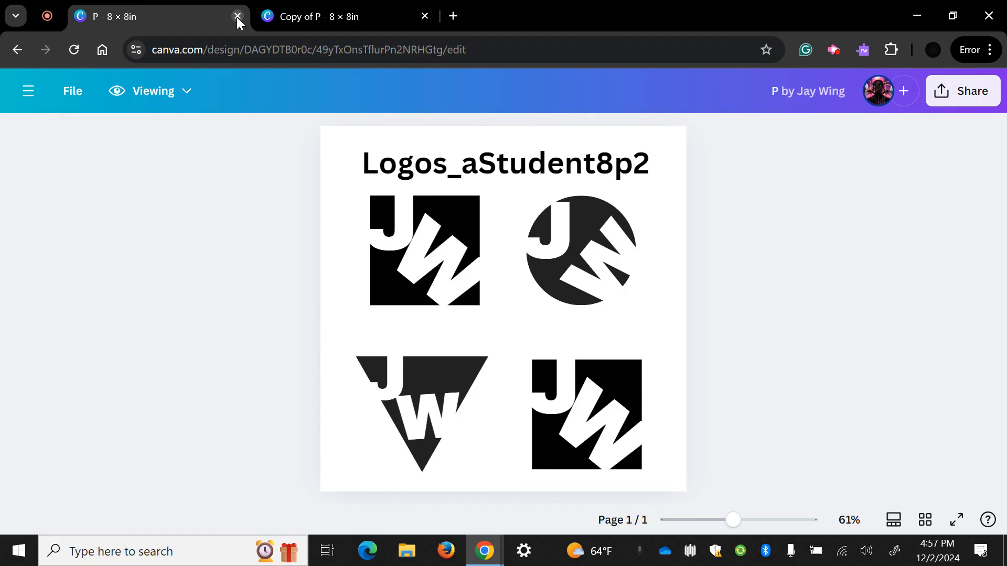
{"action": "left_click", "coordinate": [237, 16]}
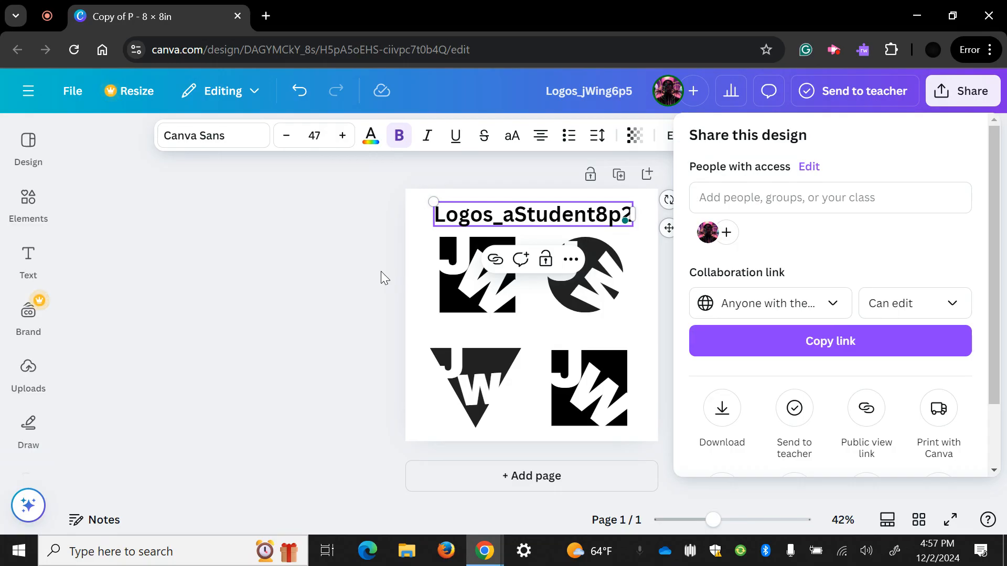
{"action": "key", "text": "Escape"}
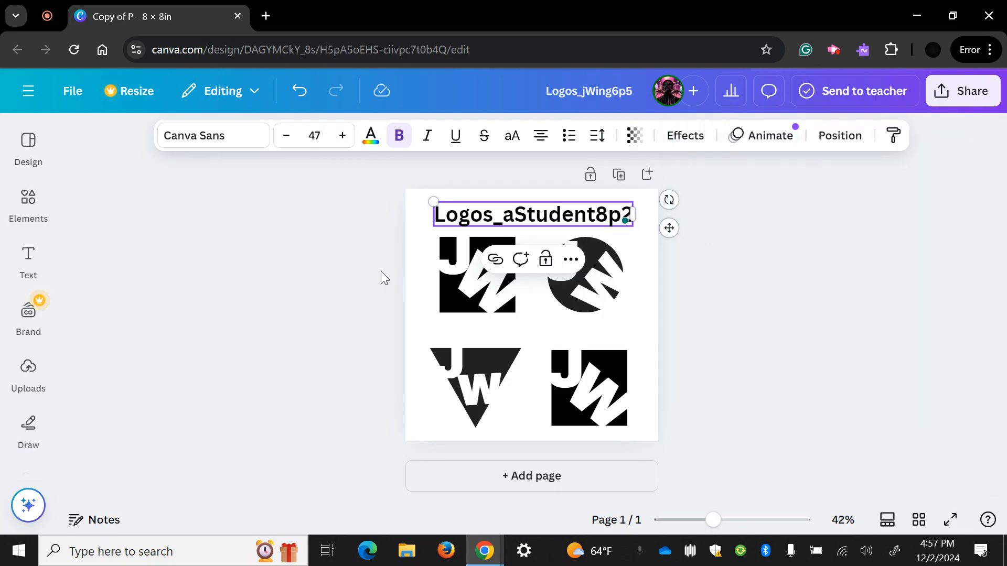
{"action": "left_click", "coordinate": [571, 218]}
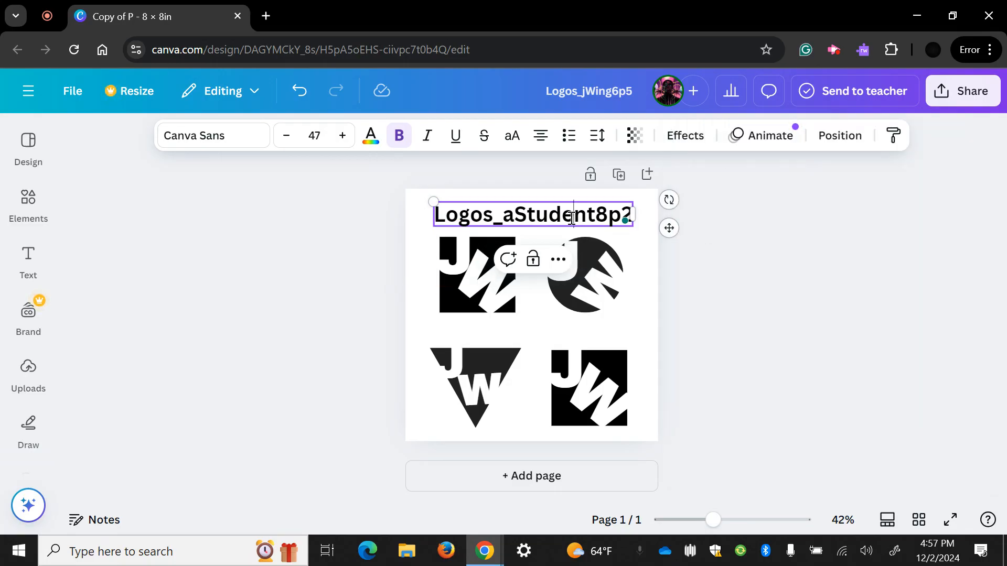
{"action": "left_click", "coordinate": [560, 262]}
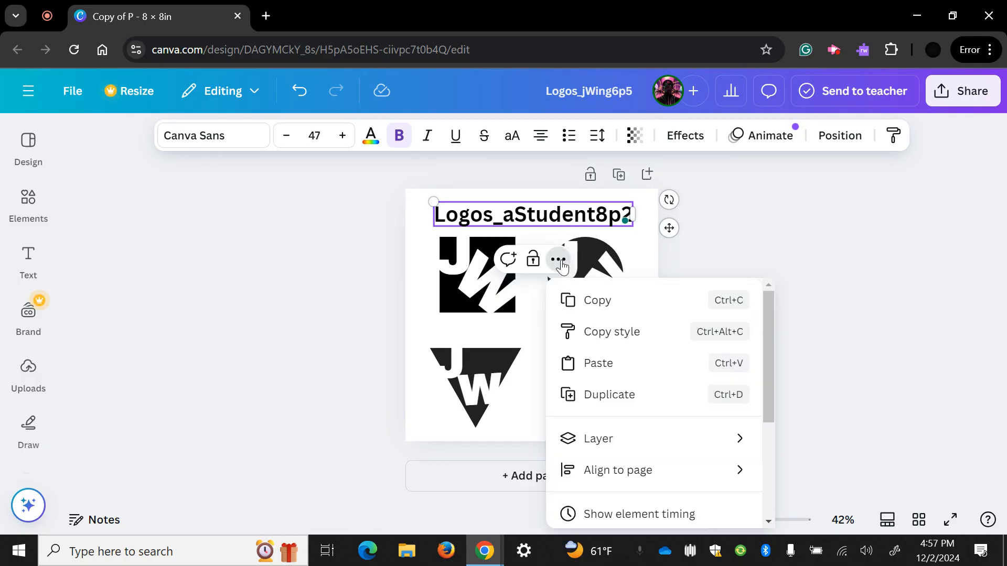
{"action": "left_click", "coordinate": [388, 260]}
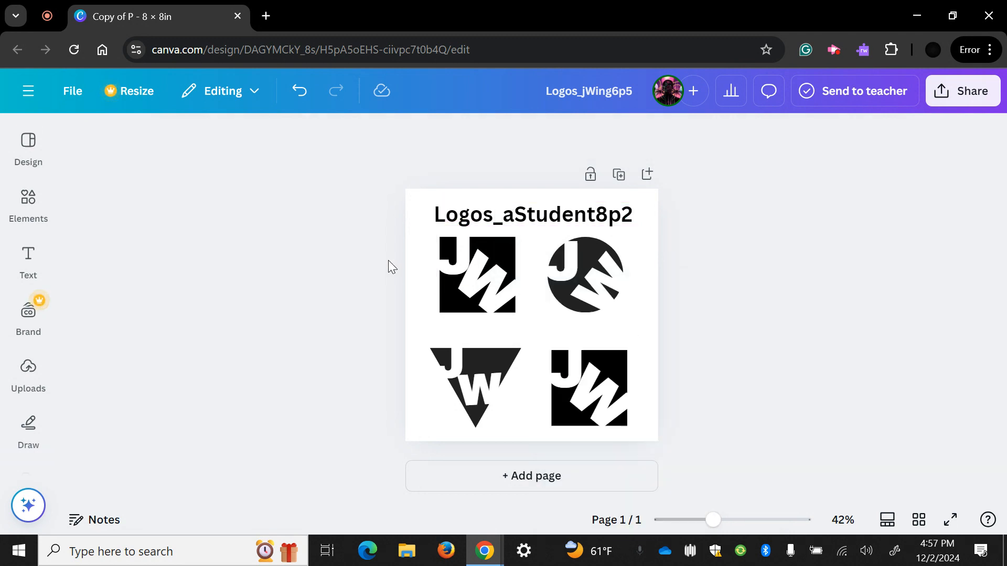
Delete the title text "Logos_aStudent8p2" from the page
{"action": "left_click", "coordinate": [497, 215]}
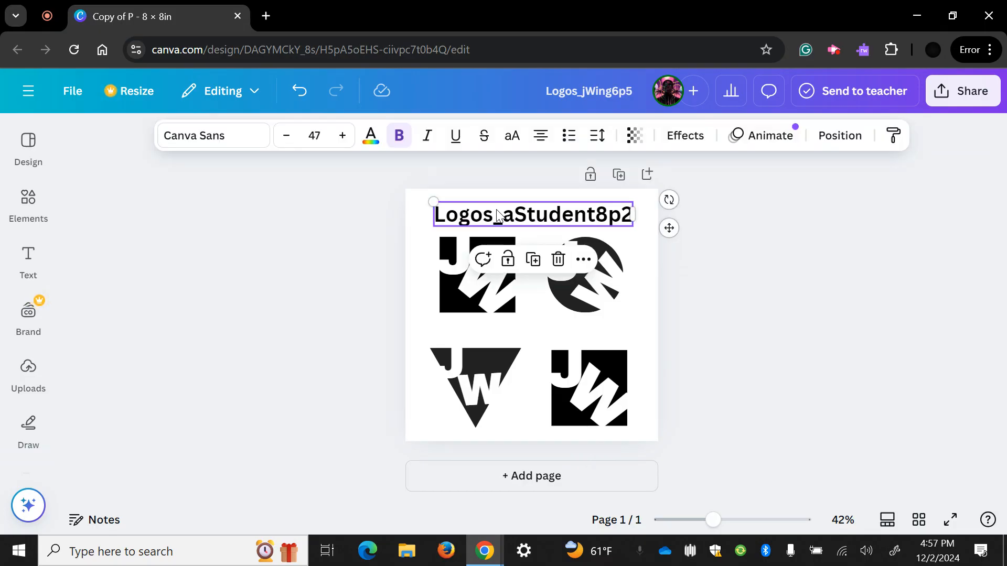
{"action": "left_click", "coordinate": [557, 260]}
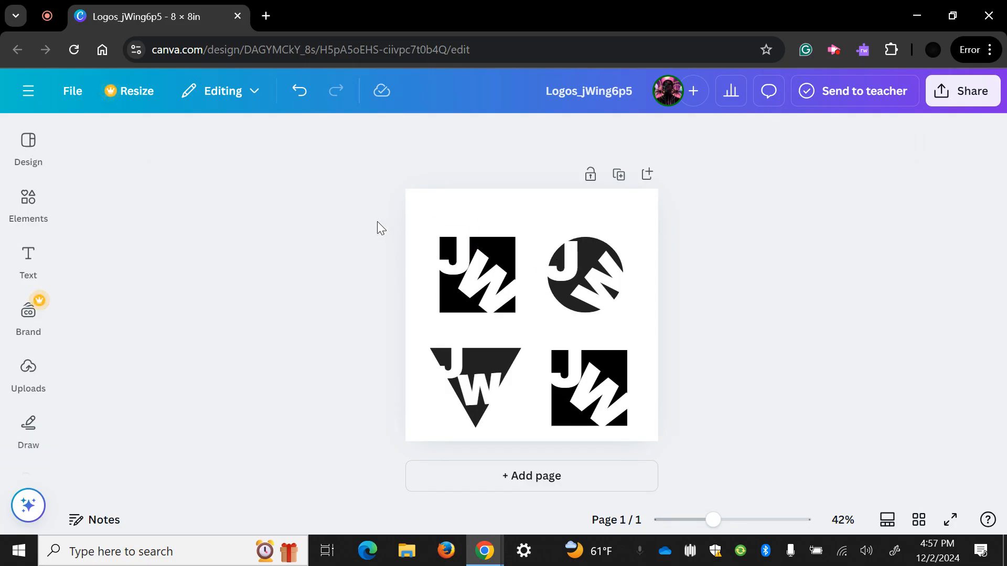
Move the whole upper-left square JW logo, shape and both letters together, slightly up and left on the page
{"action": "left_click_drag", "start_coordinate": [410, 238], "coordinate": [526, 323]}
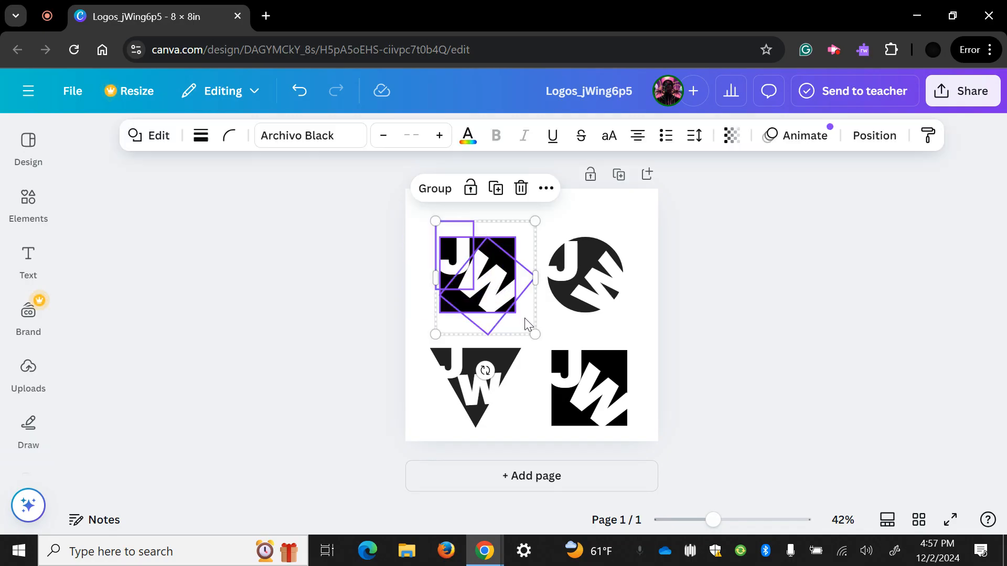
{"action": "left_click_drag", "start_coordinate": [501, 257], "coordinate": [489, 232]}
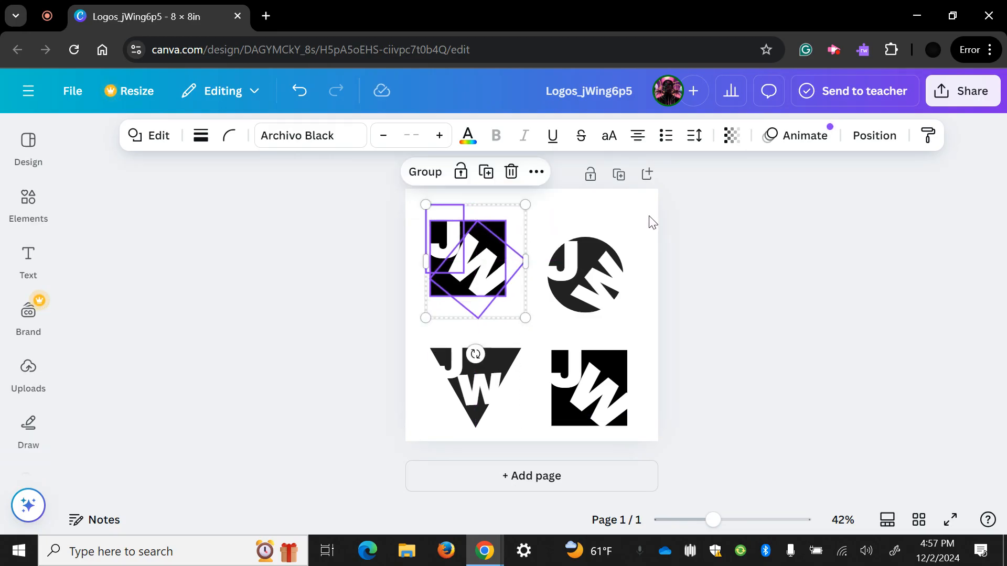
Move the whole circle JW logo up beside the upper-left square logo, and shift the whole triangle logo slightly left
{"action": "left_click_drag", "start_coordinate": [675, 219], "coordinate": [552, 328]}
{"action": "left_click_drag", "start_coordinate": [589, 267], "coordinate": [593, 245]}
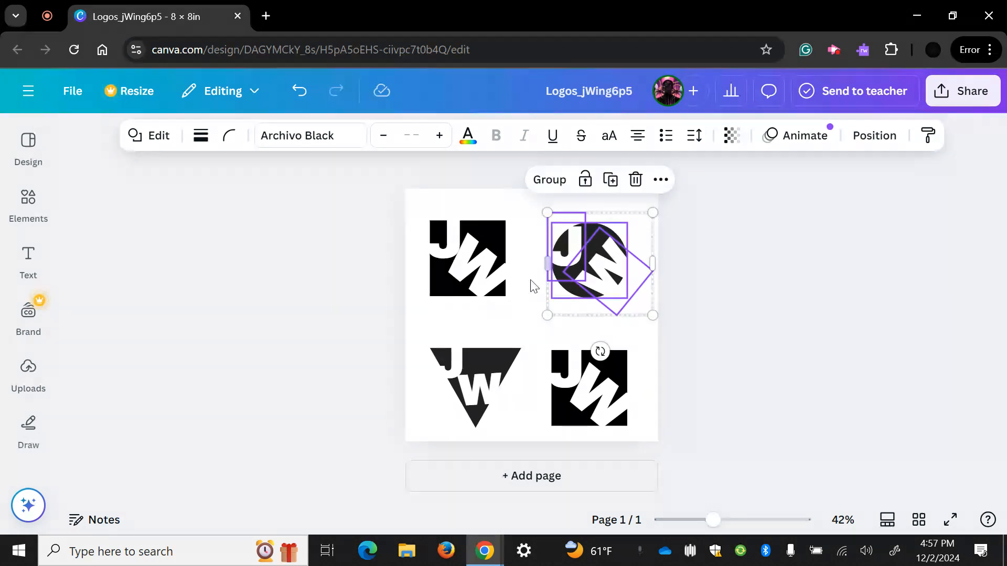
{"action": "left_click_drag", "start_coordinate": [382, 337], "coordinate": [502, 441]}
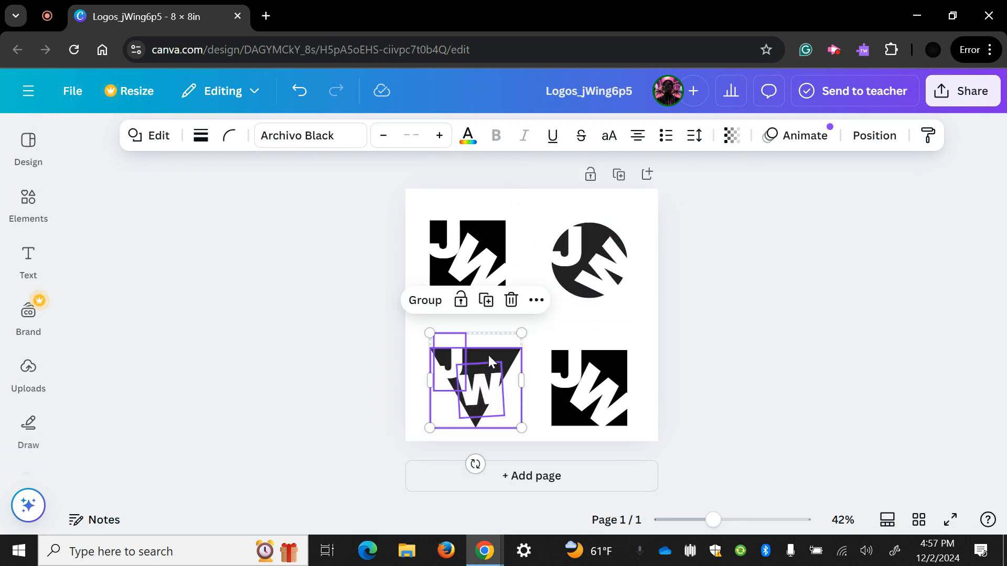
{"action": "left_click_drag", "start_coordinate": [488, 356], "coordinate": [484, 358]}
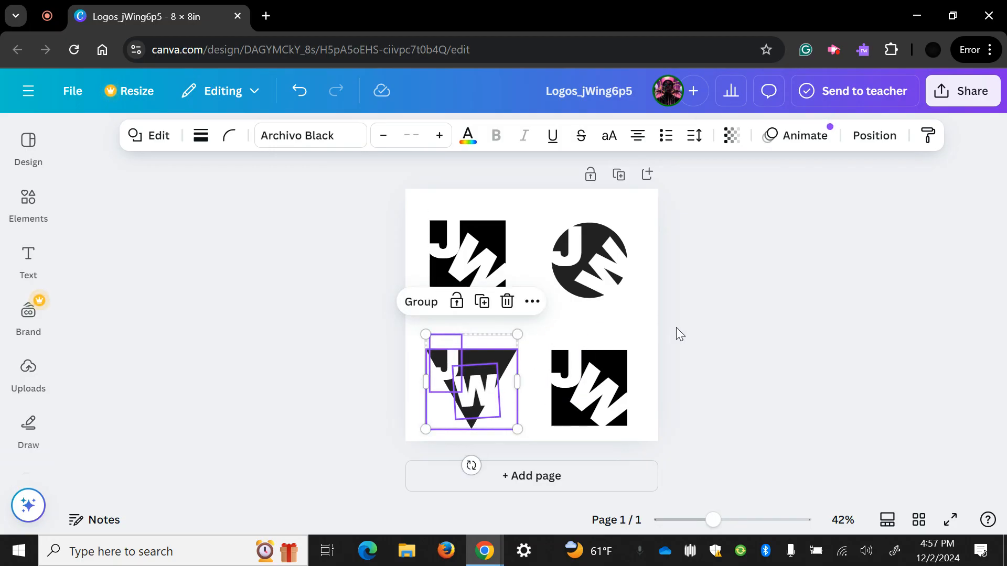
Move the whole lower-right square JW logo, shape and both letters together, slightly right and up on the page
{"action": "left_click_drag", "start_coordinate": [675, 328], "coordinate": [549, 432]}
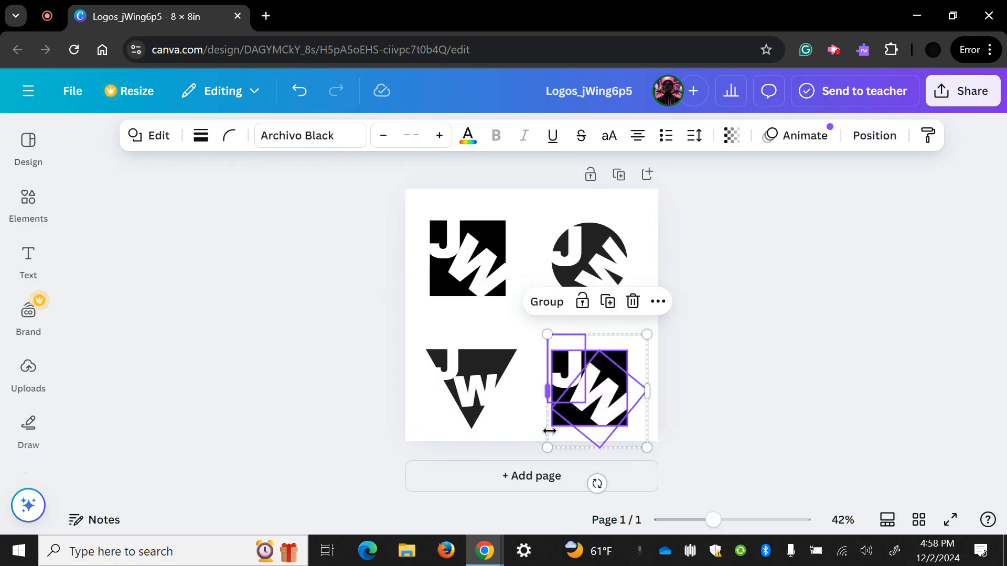
{"action": "left_click_drag", "start_coordinate": [599, 366], "coordinate": [600, 363]}
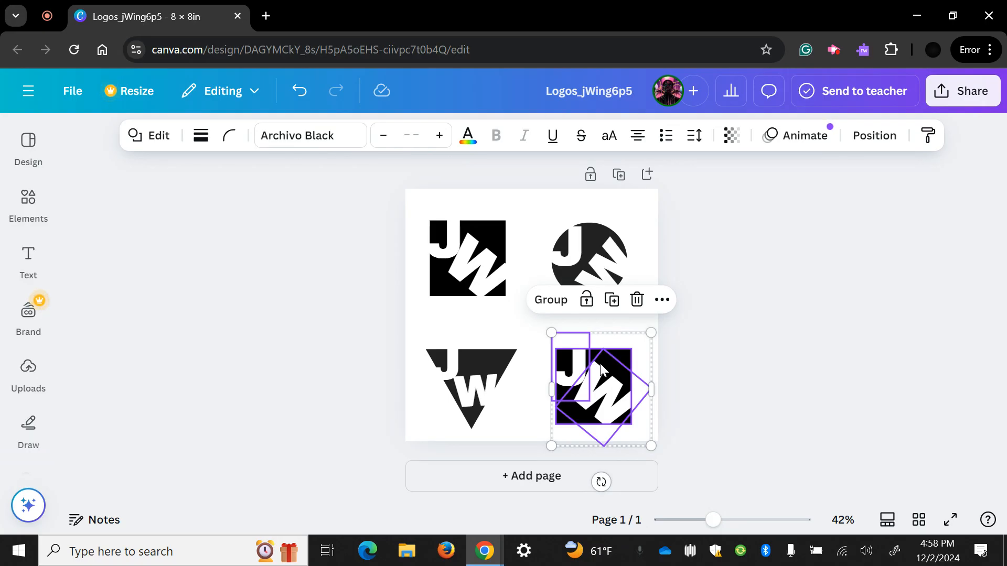
{"action": "key", "text": "Left"}
{"action": "key", "text": "Left"}
{"action": "key", "text": "Left"}
{"action": "key", "text": "Left"}
{"action": "key", "text": "Left"}
{"action": "key", "text": "Left"}
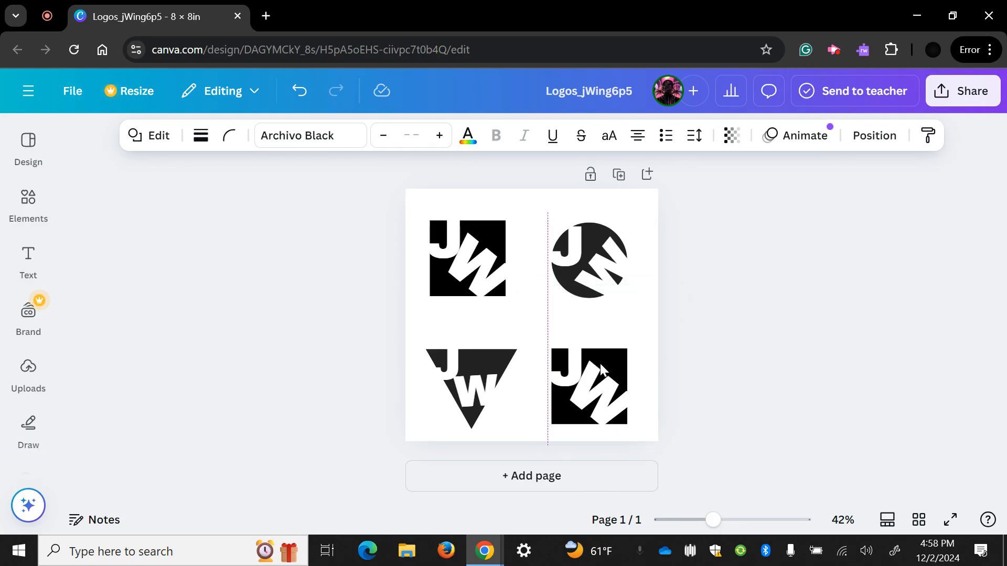
{"action": "key", "text": "Right"}
{"action": "key", "text": "Right"}
{"action": "key", "text": "Right"}
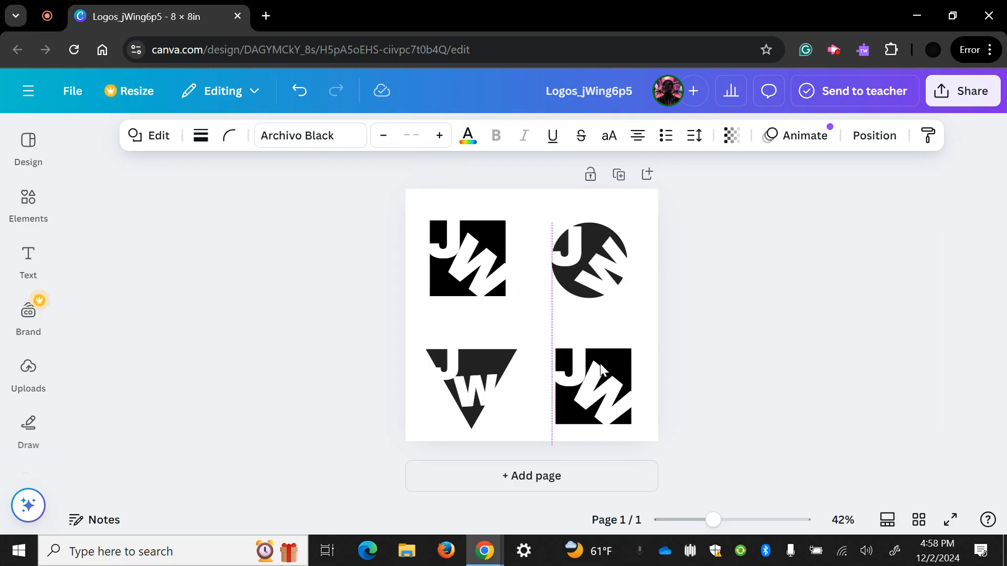
{"action": "key", "text": "Up"}
{"action": "key", "text": "Up"}
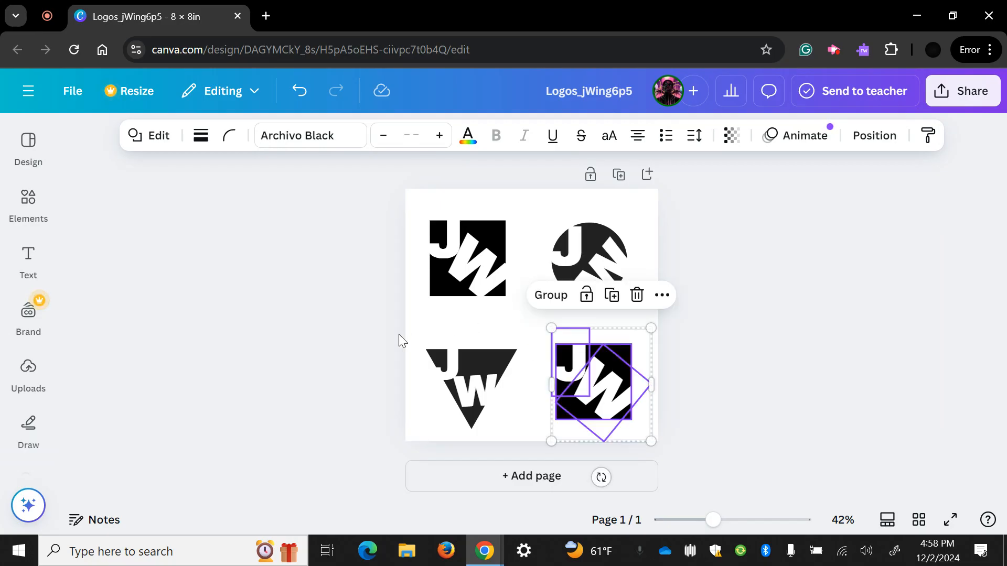
Raise the whole triangle JW logo so its top edge is level with the lower-right square logo
{"action": "left_click_drag", "start_coordinate": [377, 328], "coordinate": [506, 423]}
{"action": "key", "text": "Escape"}
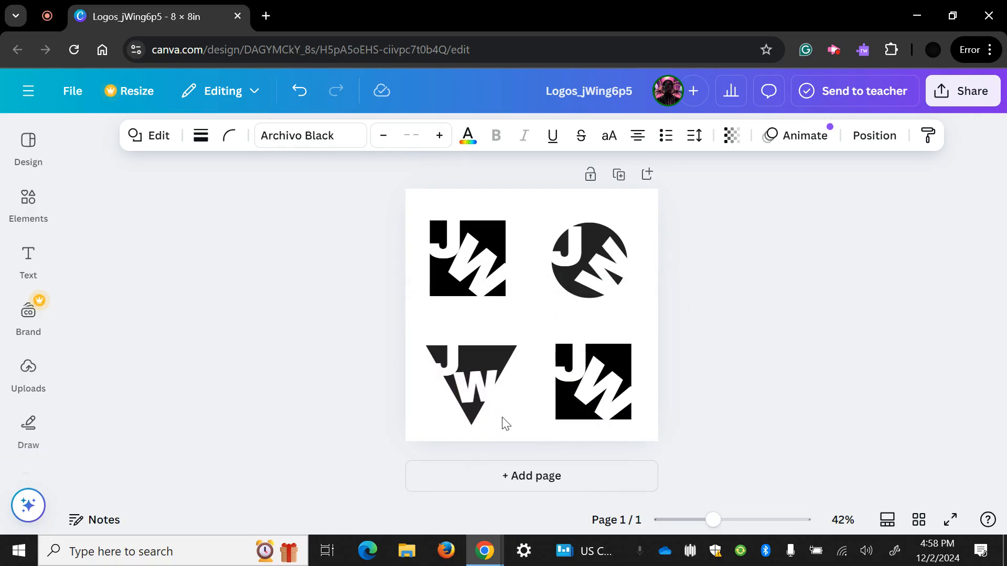
{"action": "left_click", "coordinate": [506, 422]}
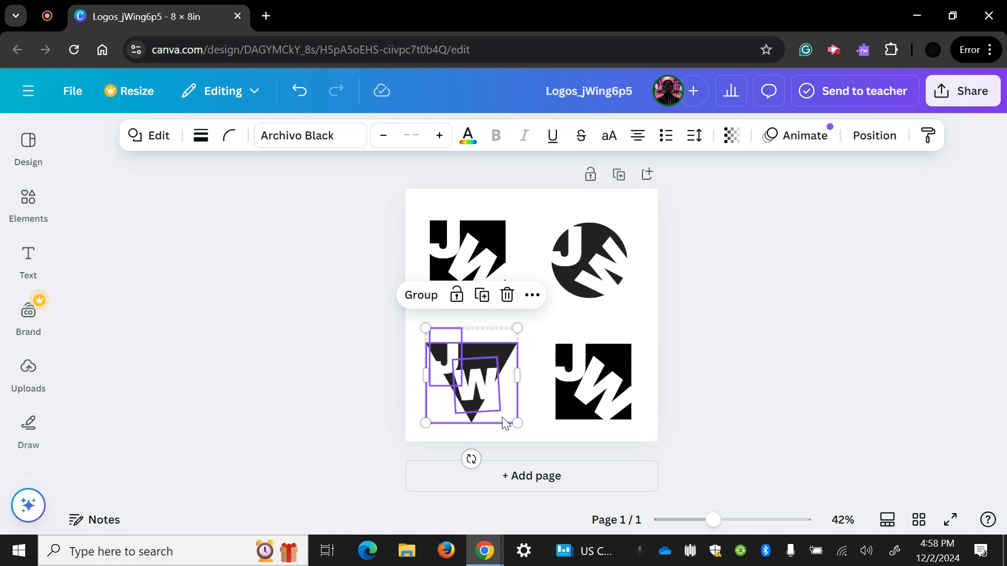
Add a blank second page to the design and return to the logo page
{"action": "left_click", "coordinate": [521, 476]}
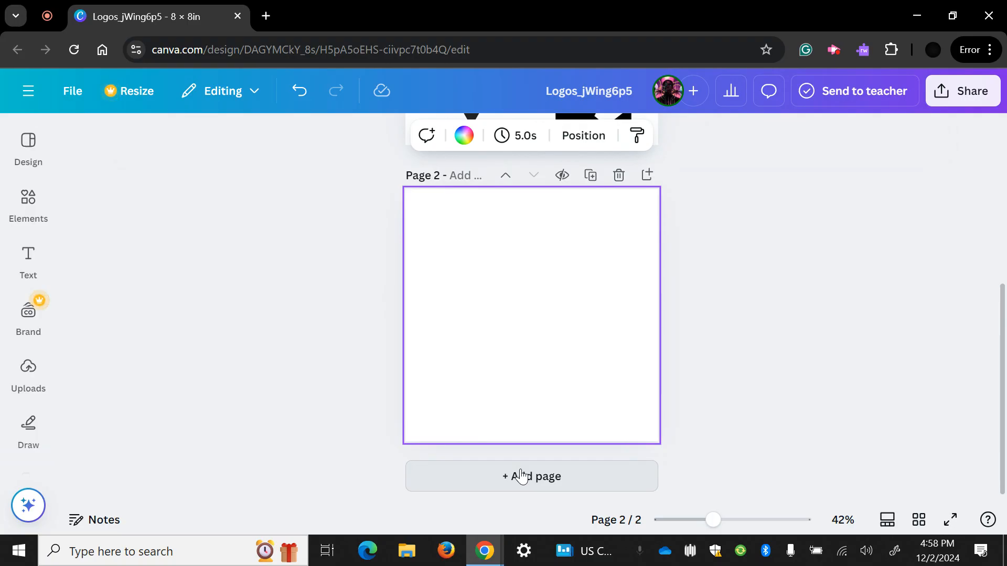
{"action": "scroll", "coordinate": [521, 476], "scroll_direction": "up", "scroll_amount": 5}
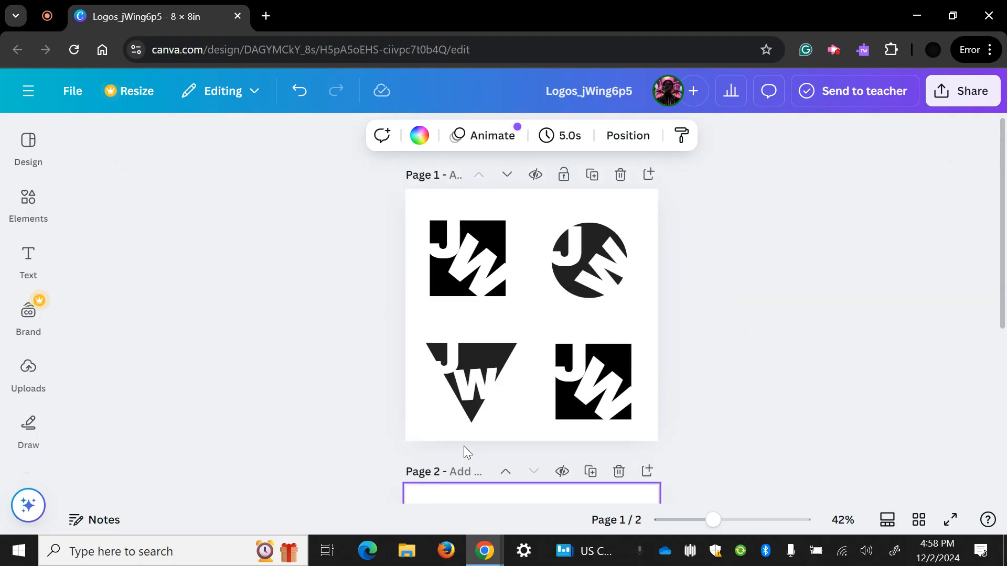
Replace the letters J and W in the upper-left square logo with A and Z
{"action": "double_click", "coordinate": [442, 246]}
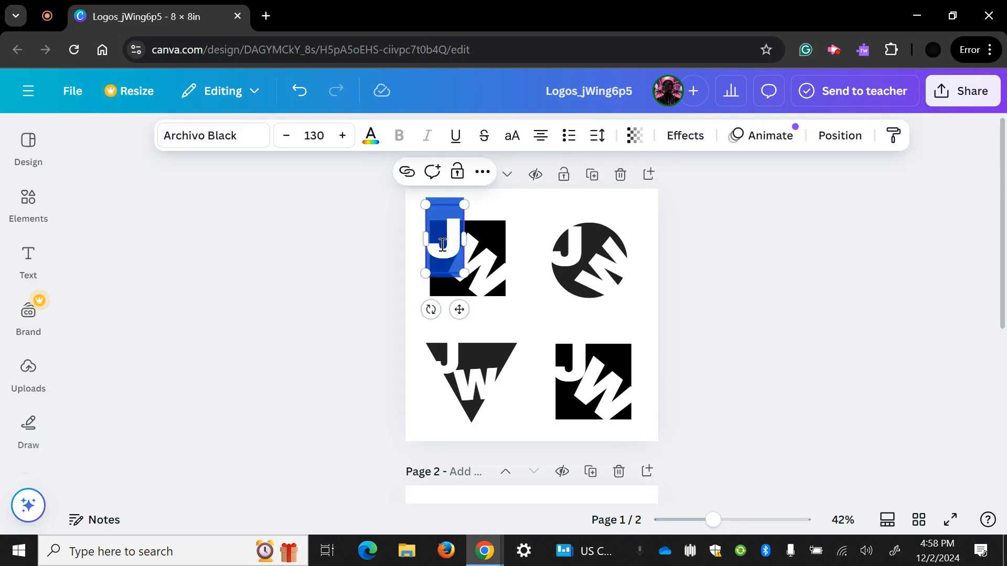
{"action": "type", "text": "A"}
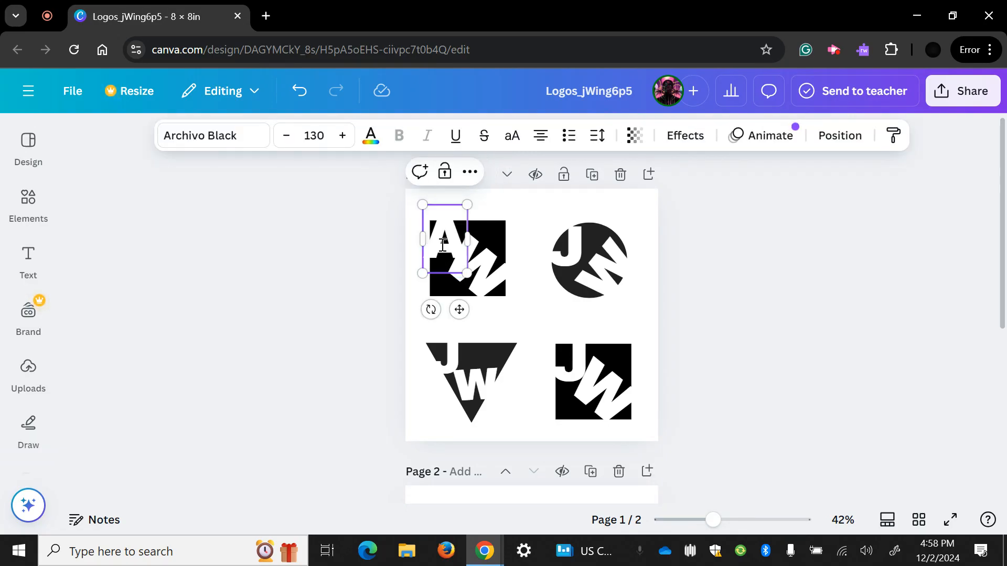
{"action": "double_click", "coordinate": [491, 276]}
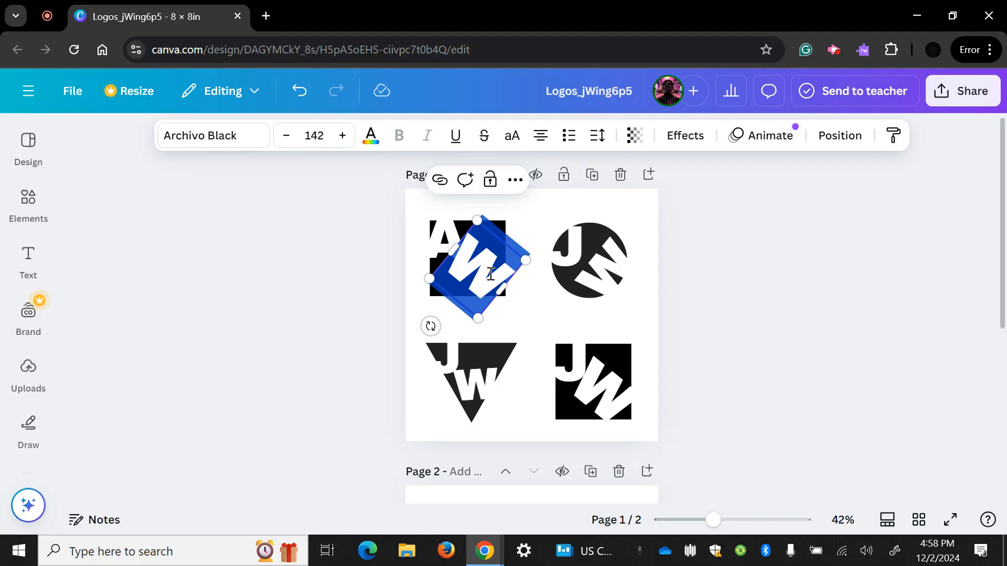
{"action": "type", "text": "Z"}
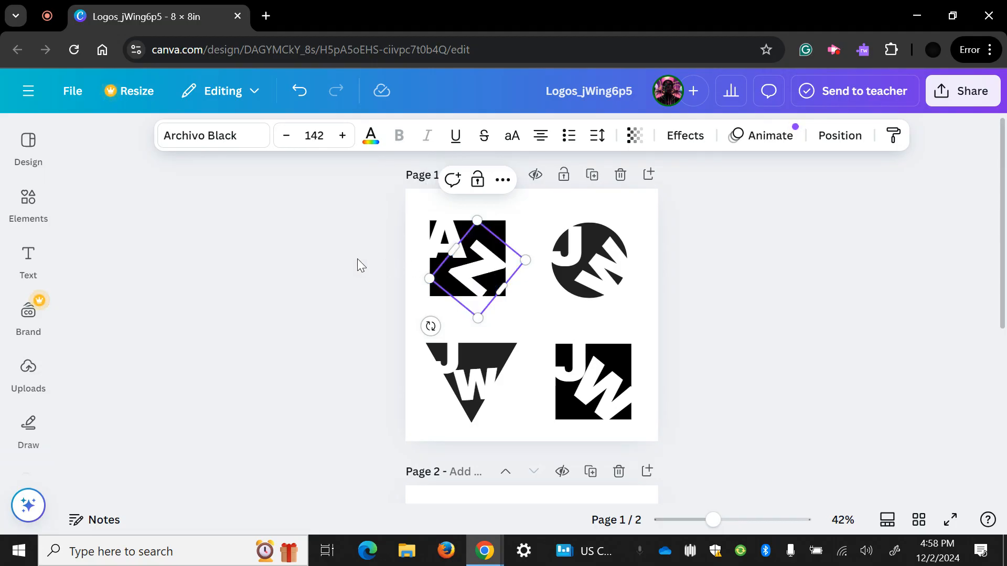
{"action": "left_click", "coordinate": [357, 259]}
Replace the letters J and W in the circle logo with A and Z
{"action": "double_click", "coordinate": [570, 244]}
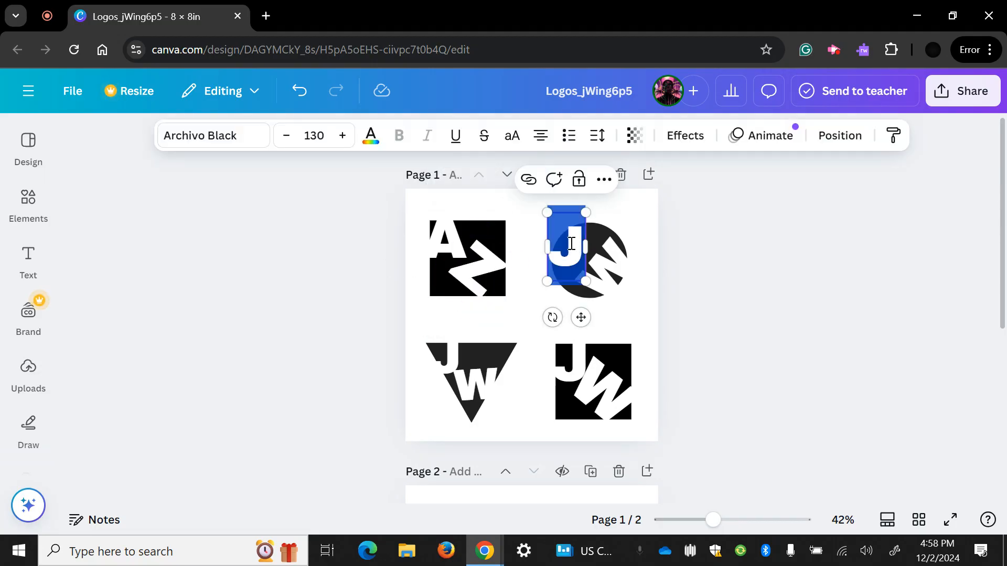
{"action": "type", "text": "A"}
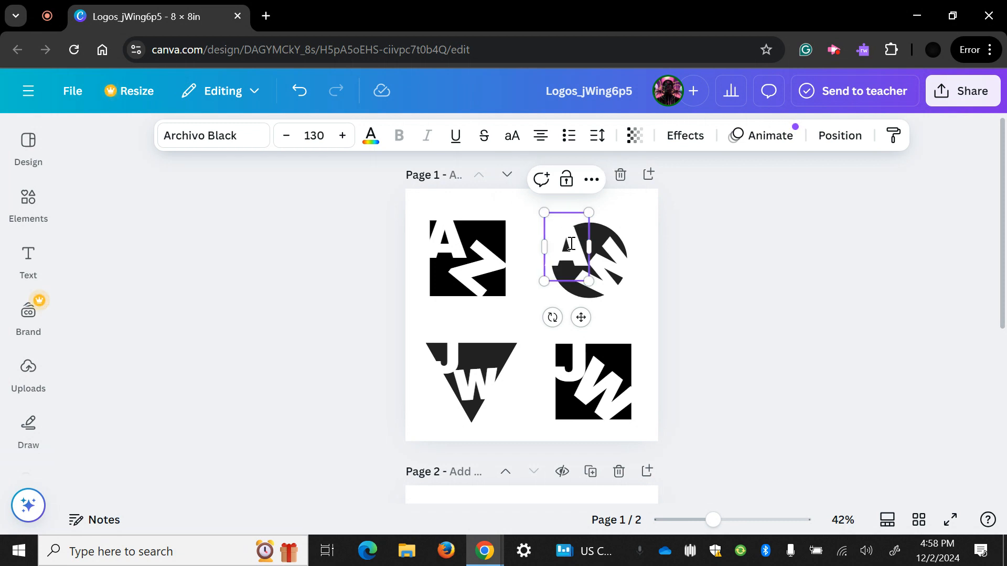
{"action": "double_click", "coordinate": [605, 261]}
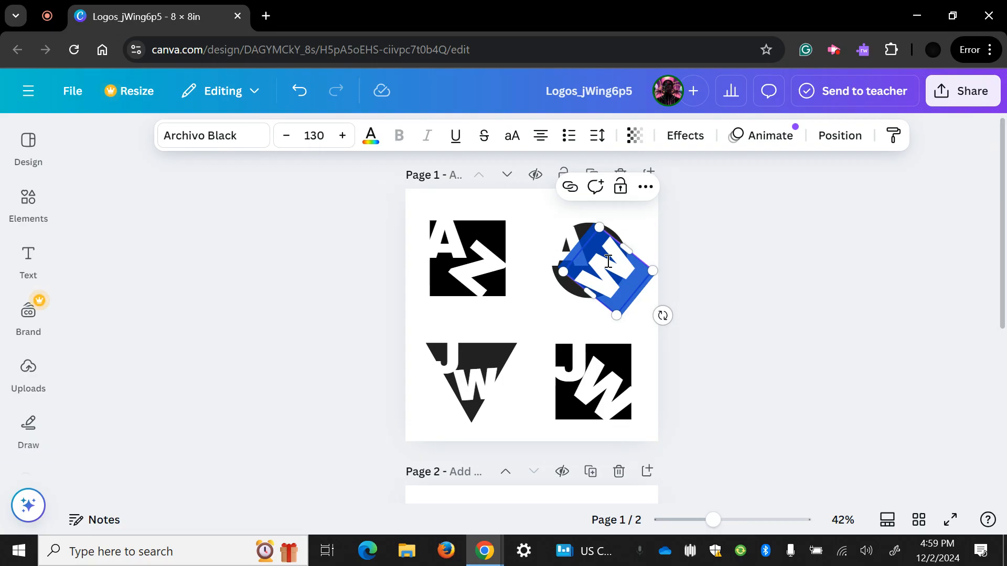
{"action": "key", "text": "BackSpace"}
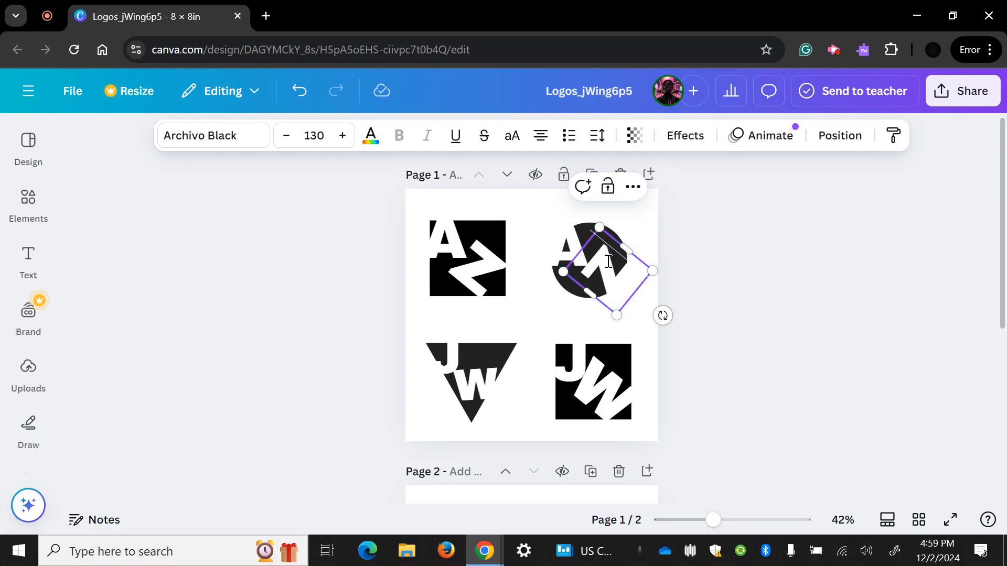
Replace the letters J and W in the triangle logo with A and Z
{"action": "left_click", "coordinate": [449, 361]}
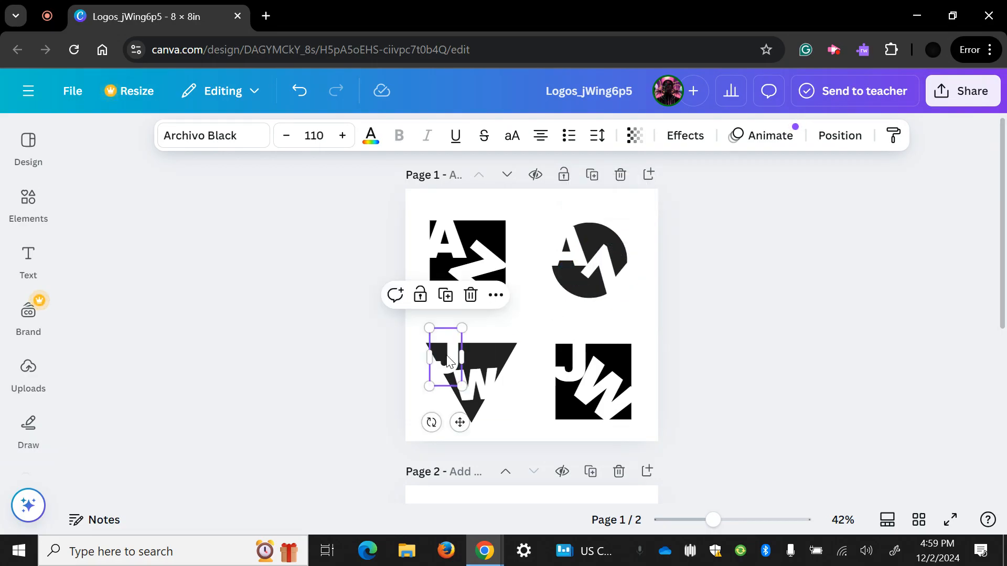
{"action": "left_click", "coordinate": [447, 356]}
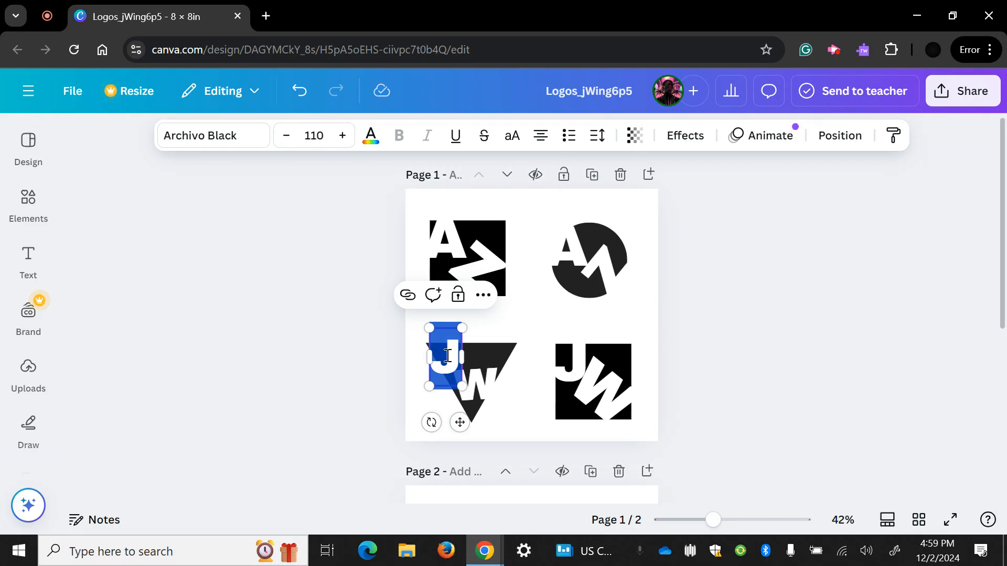
{"action": "type", "text": "A"}
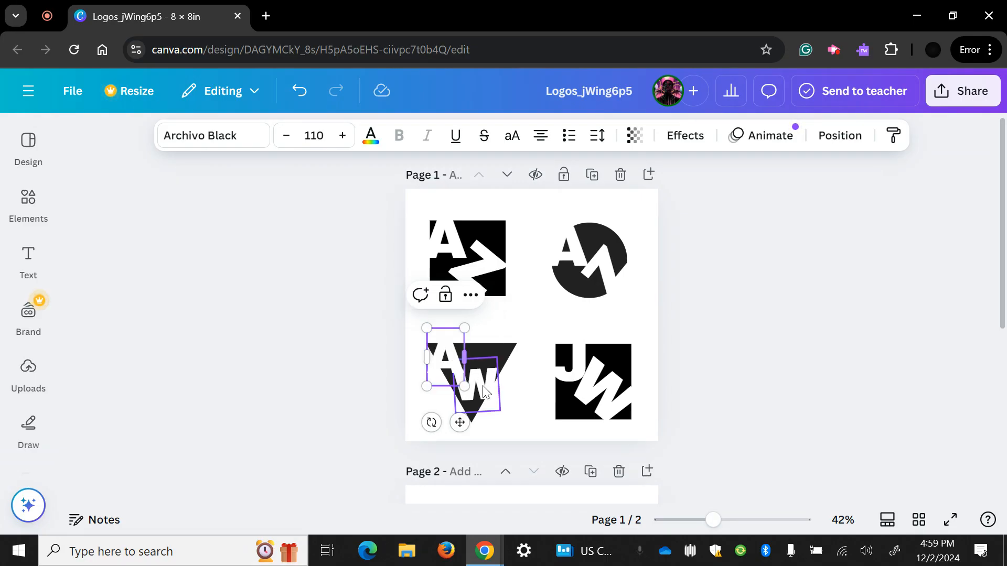
{"action": "double_click", "coordinate": [484, 388]}
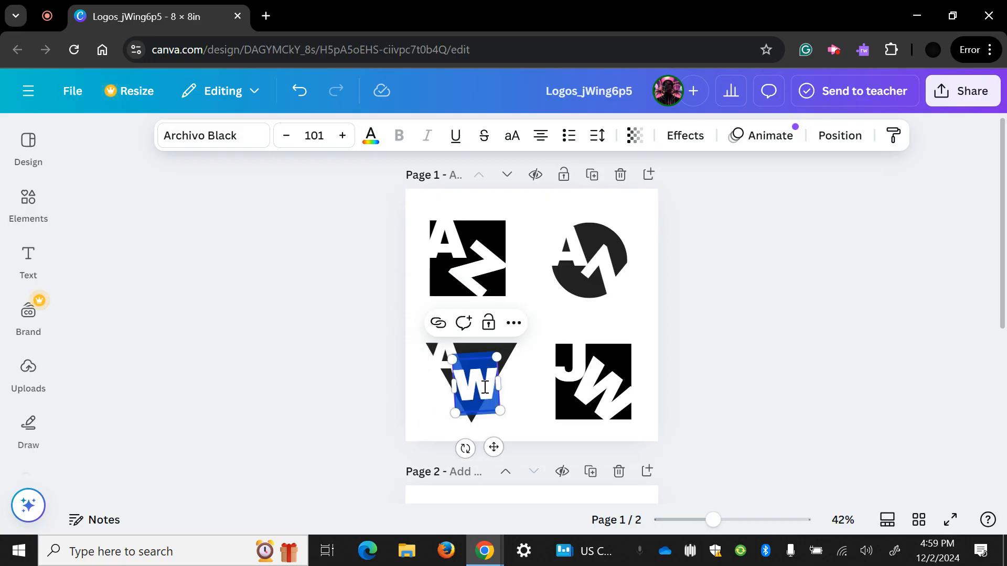
{"action": "type", "text": "Z"}
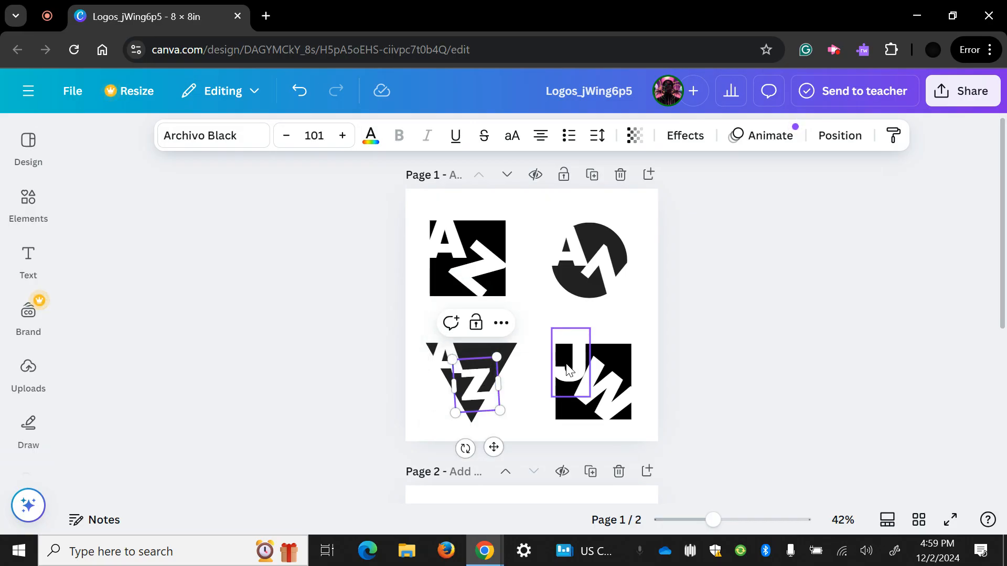
Replace the letters J and W in the lower-right square logo with A and Z
{"action": "double_click", "coordinate": [567, 366]}
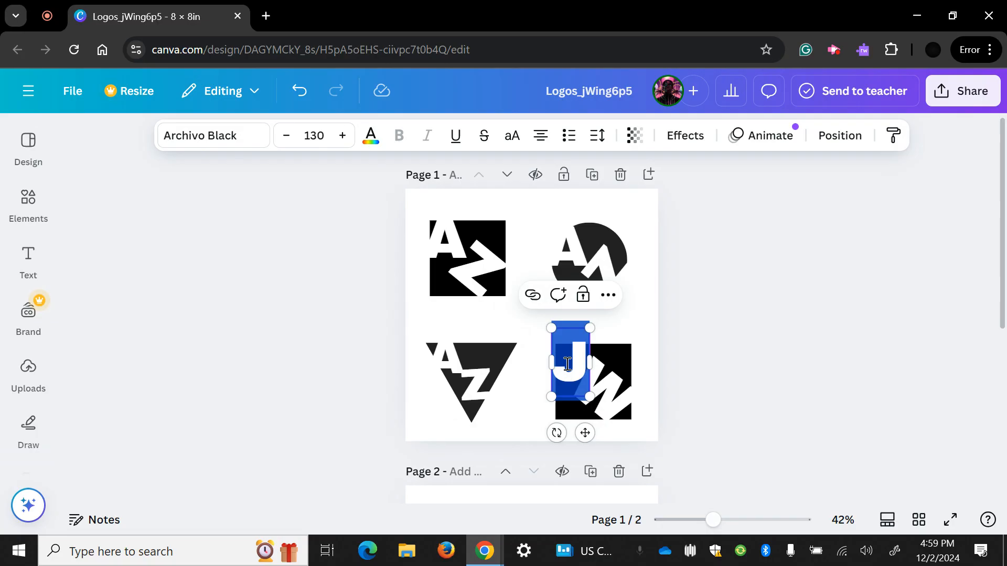
{"action": "type", "text": "A"}
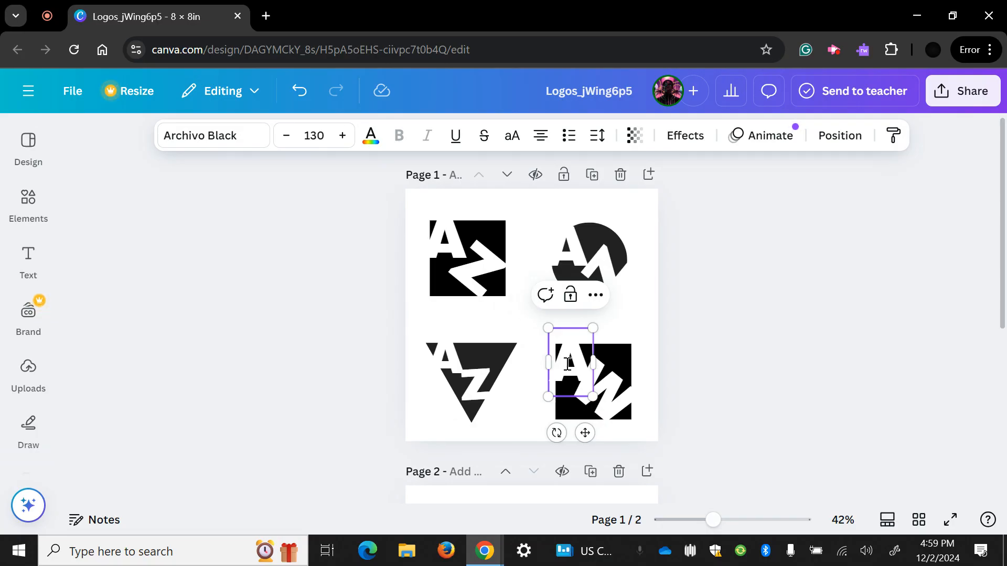
{"action": "double_click", "coordinate": [615, 398]}
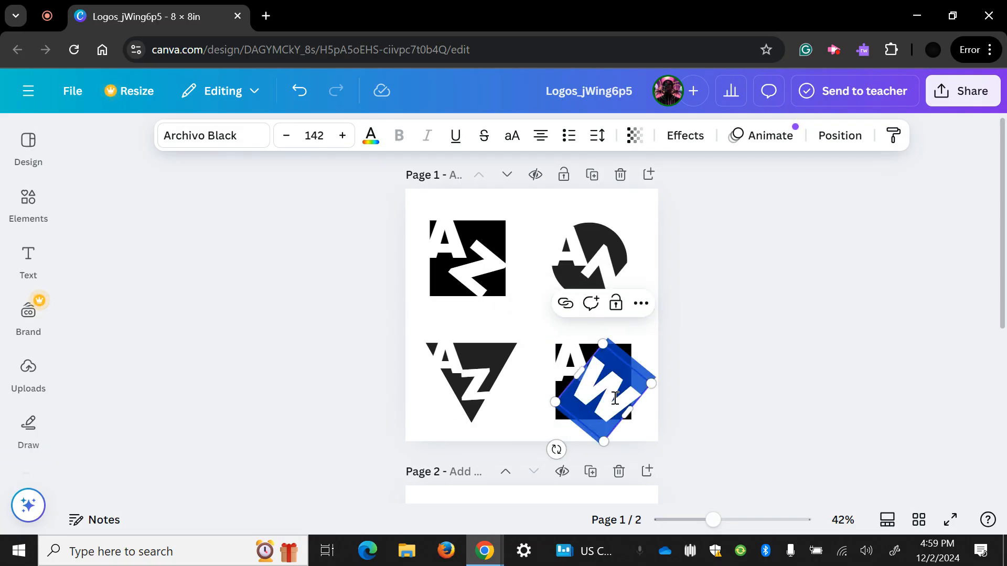
{"action": "type", "text": "Z"}
{"action": "left_click", "coordinate": [728, 350]}
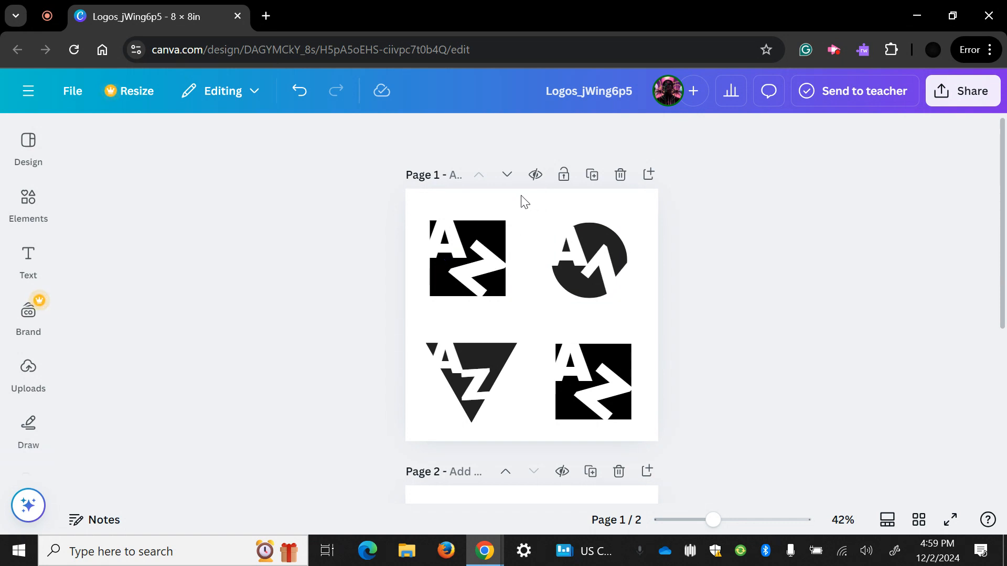
Rotate only the black square of the lower-right logo into a diamond behind the letters A and Z
{"action": "left_click", "coordinate": [629, 353]}
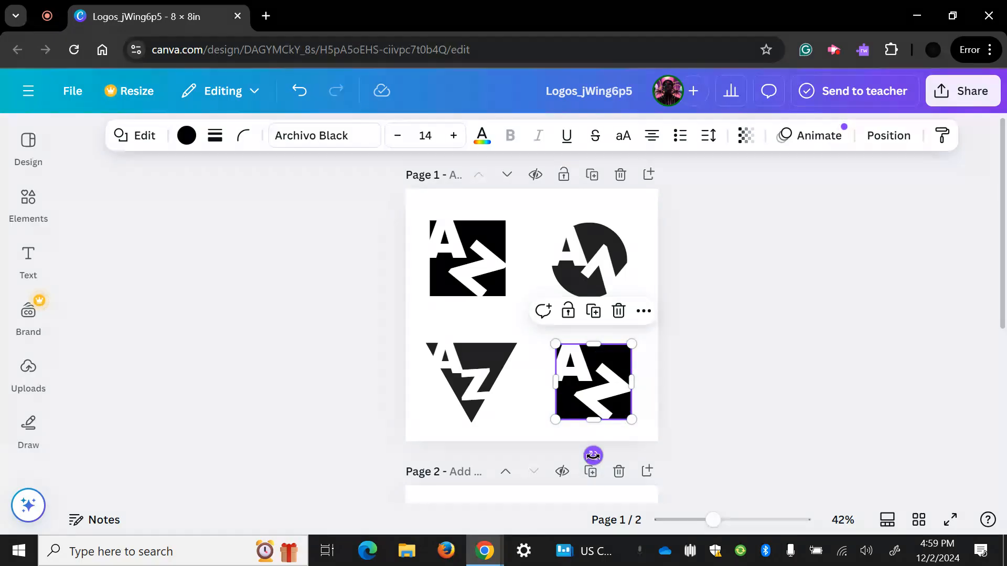
{"action": "left_click_drag", "start_coordinate": [593, 456], "coordinate": [645, 435]}
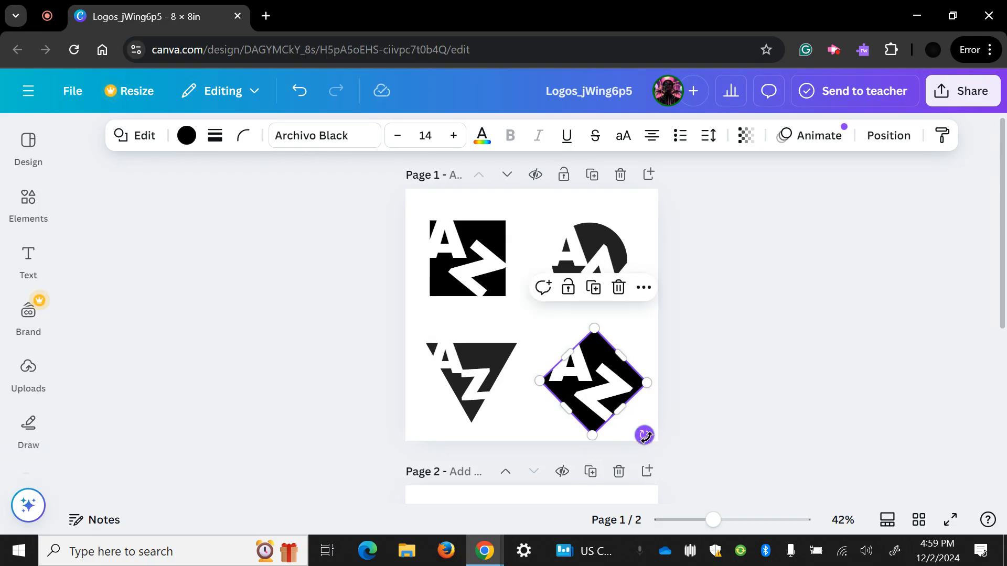
{"action": "left_click", "coordinate": [730, 346]}
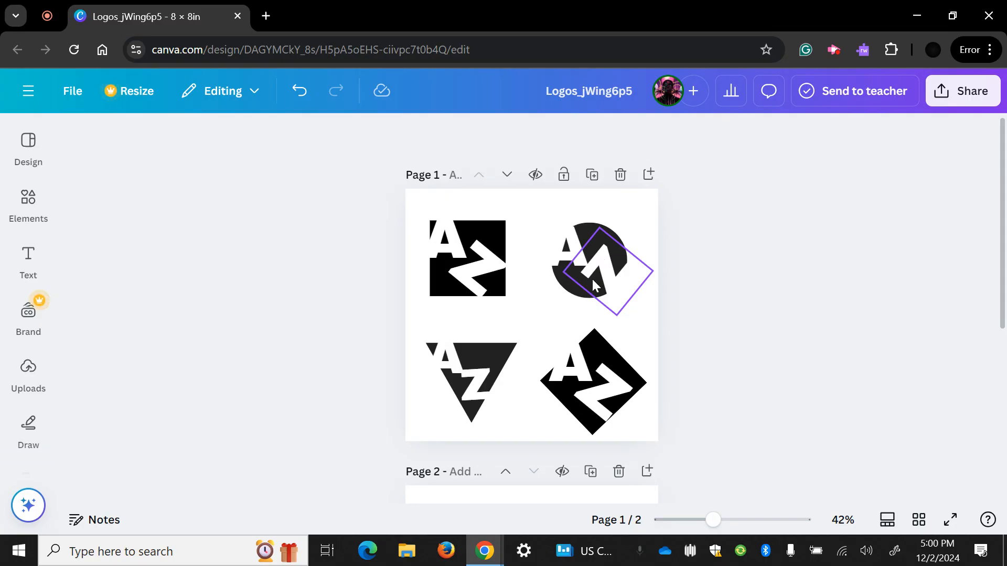
Shrink the letter Z in the circle logo to font size 112 so it fits within the circle
{"action": "left_click", "coordinate": [611, 278]}
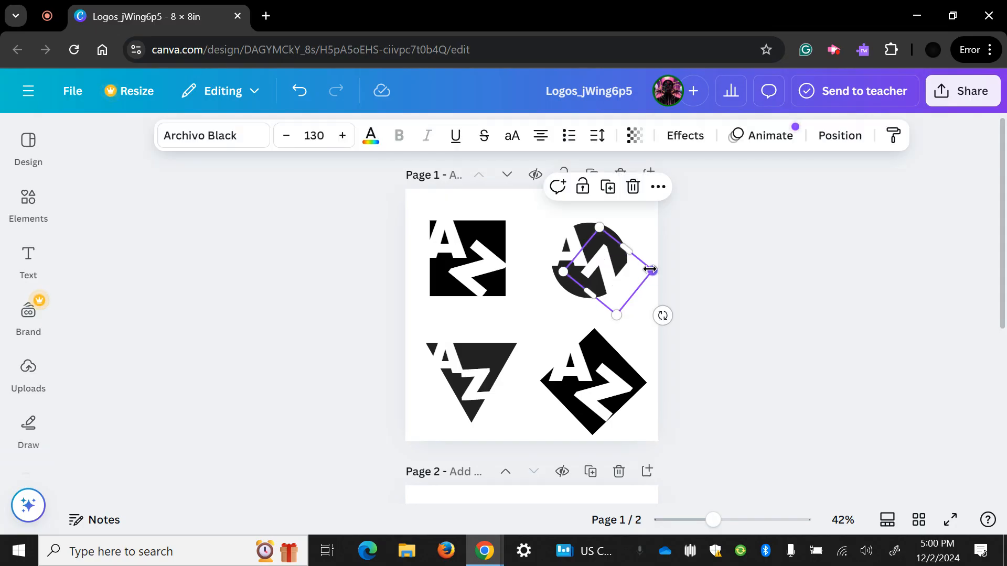
{"action": "mouse_move", "coordinate": [651, 270]}
{"action": "left_mouse_down"}
{"action": "mouse_move", "coordinate": [628, 270]}
{"action": "mouse_move", "coordinate": [646, 270]}
{"action": "mouse_move", "coordinate": [637, 272]}
{"action": "left_mouse_up"}
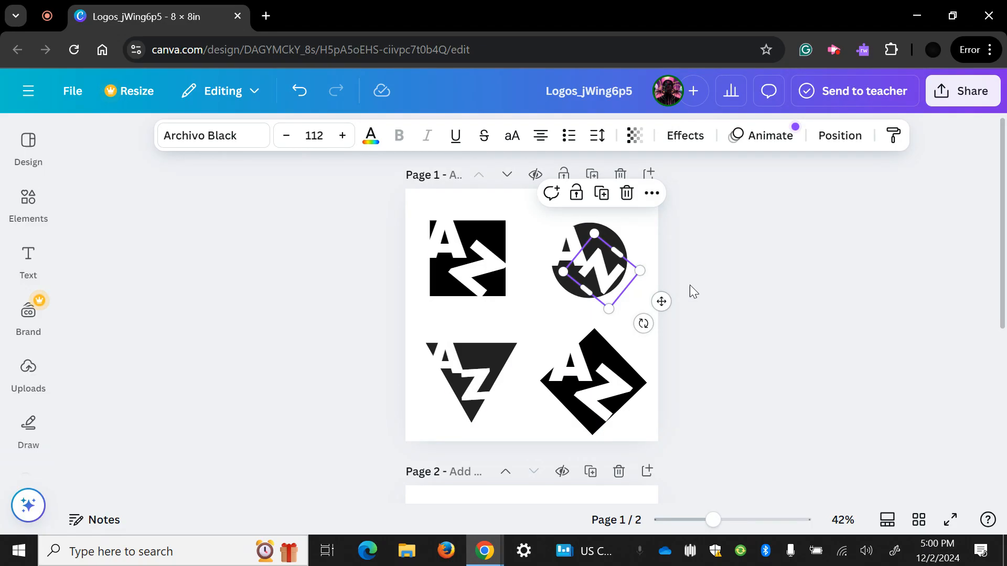
{"action": "left_click", "coordinate": [714, 285]}
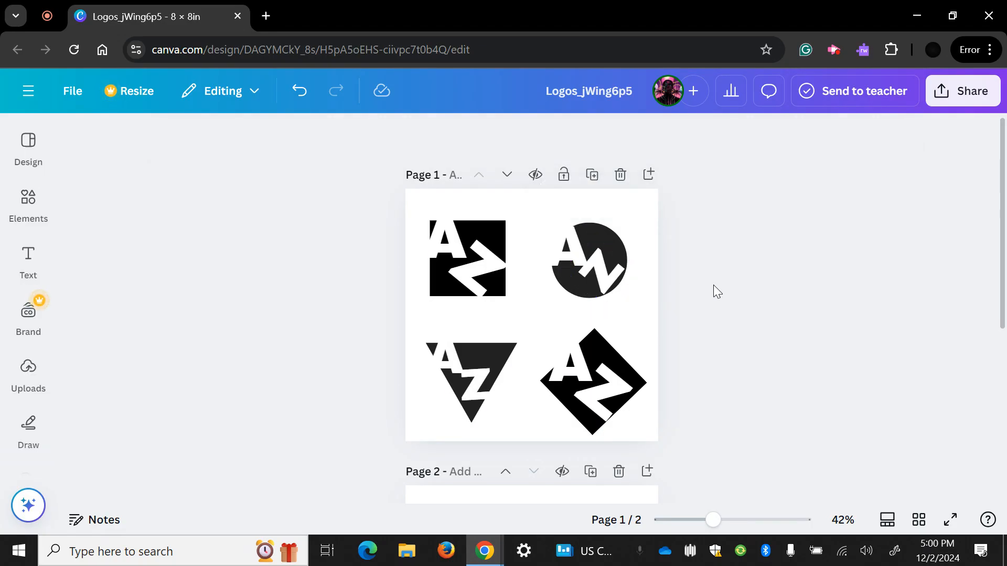
Rotate the letter Z in the triangle logo clockwise so it tilts along the triangle's slanted edge
{"action": "left_click", "coordinate": [478, 382]}
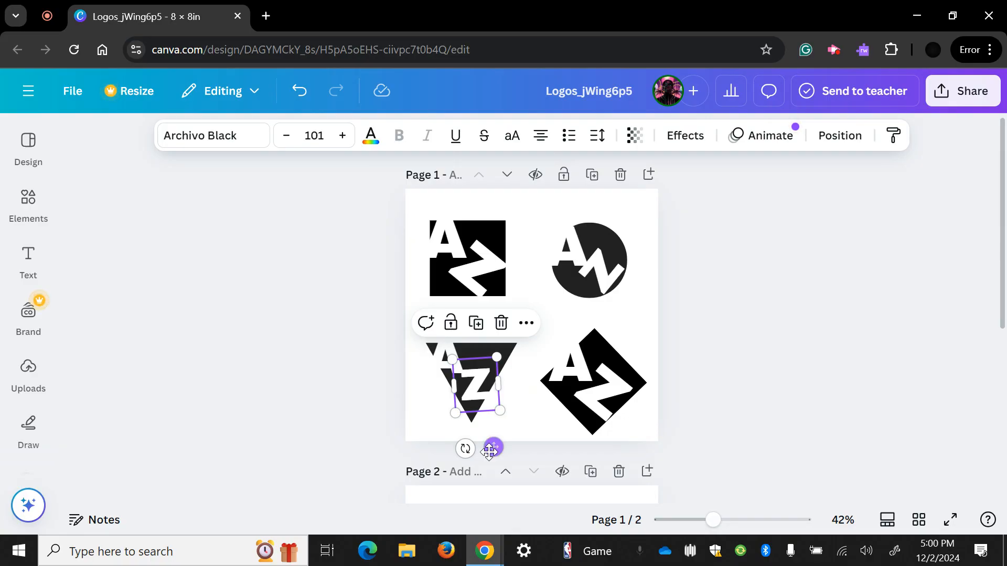
{"action": "left_click_drag", "start_coordinate": [464, 449], "coordinate": [429, 446]}
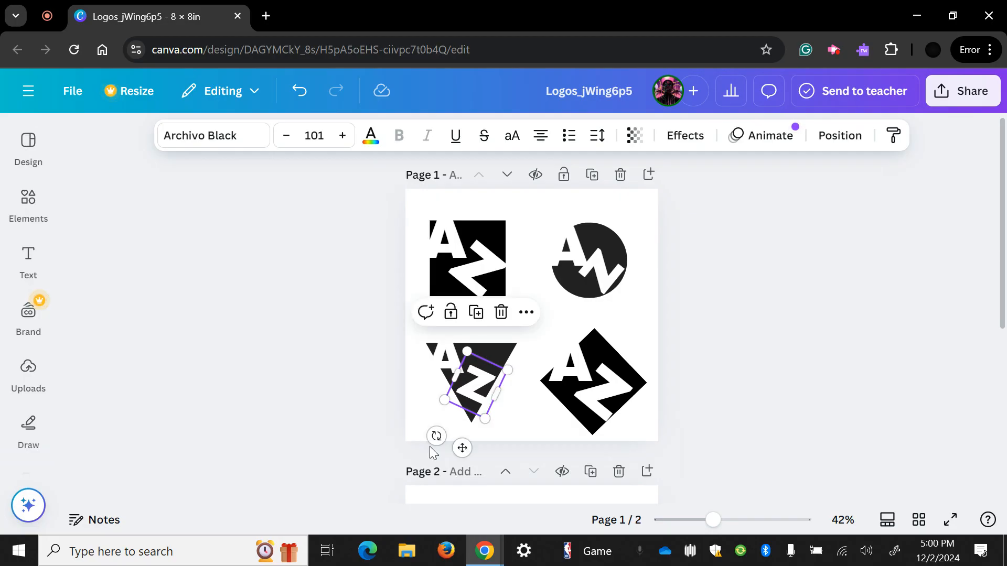
{"action": "left_click", "coordinate": [751, 311]}
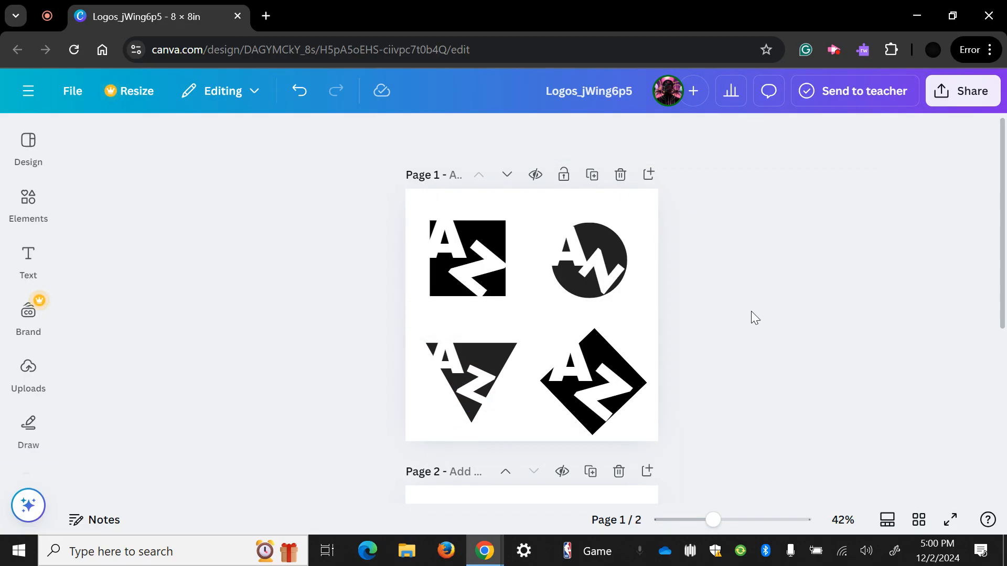
Nudge the letter A in the triangle logo slightly to the right
{"action": "left_click", "coordinate": [455, 361]}
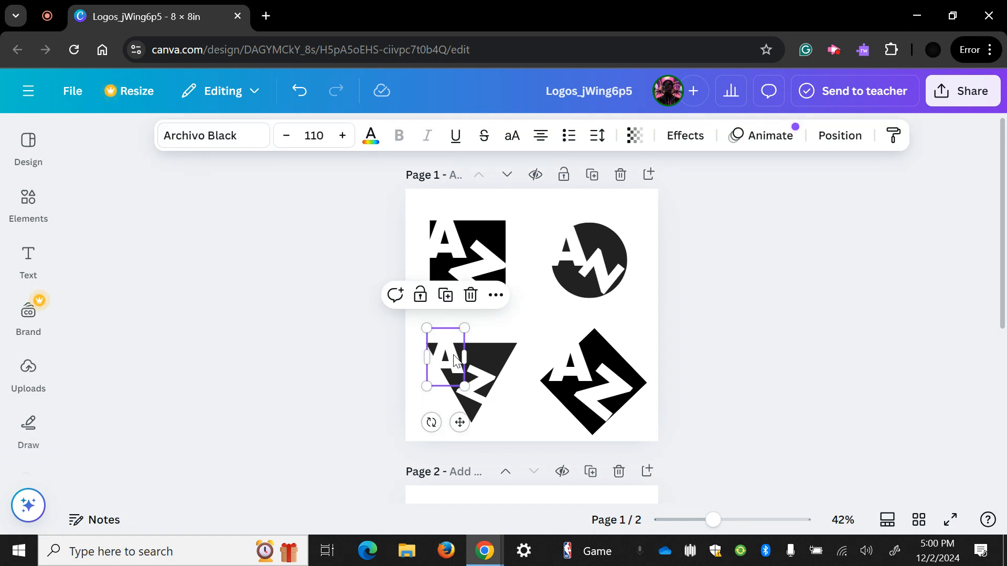
{"action": "left_click_drag", "start_coordinate": [454, 360], "coordinate": [455, 362]}
{"action": "key", "text": "Right"}
{"action": "key", "text": "Right"}
{"action": "key", "text": "Right"}
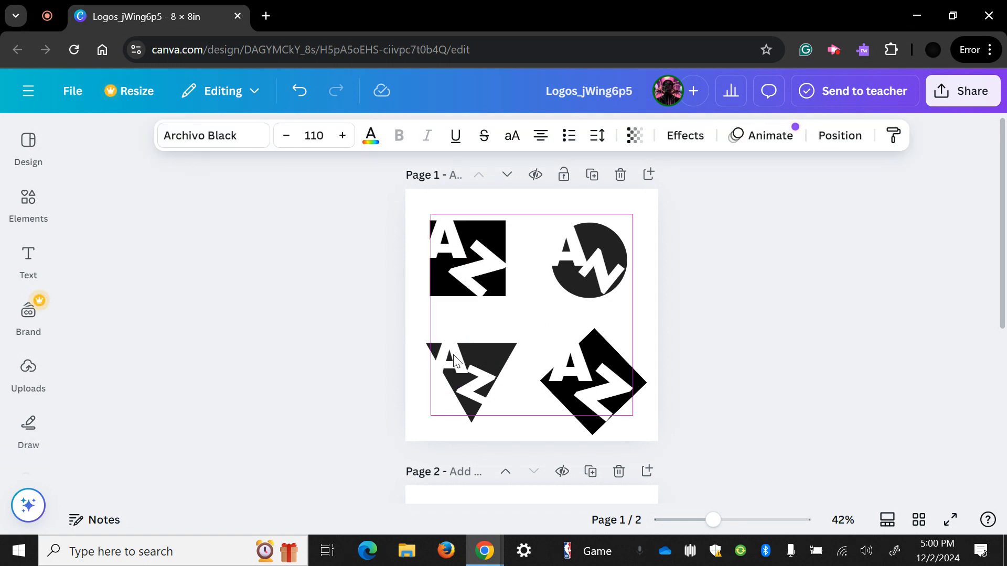
Copy the complete black square AZ logo from page 1 onto the blank page 2
{"action": "left_click", "coordinate": [499, 232]}
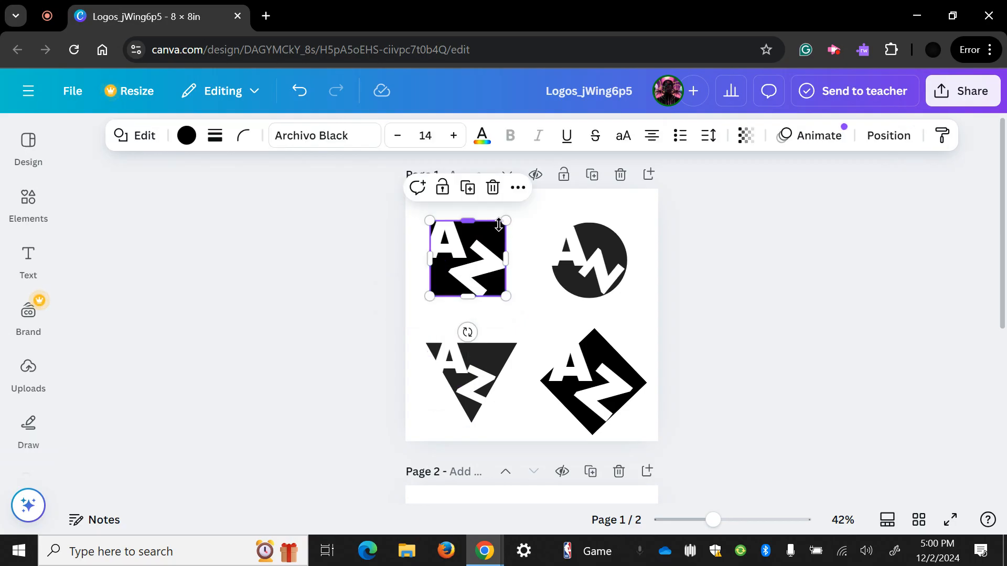
{"action": "left_click", "coordinate": [695, 269]}
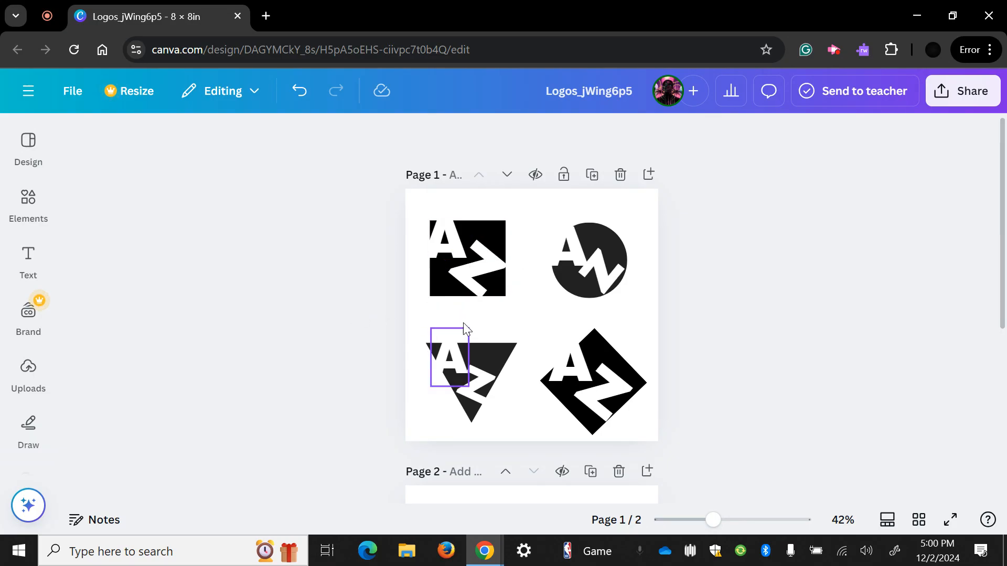
{"action": "left_click_drag", "start_coordinate": [383, 209], "coordinate": [518, 303]}
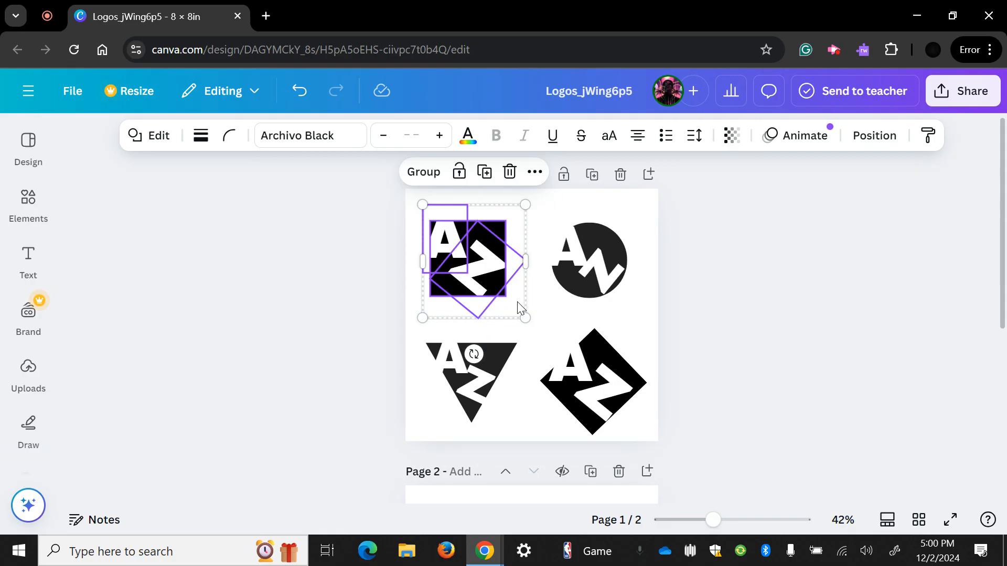
{"action": "left_click", "coordinate": [713, 340]}
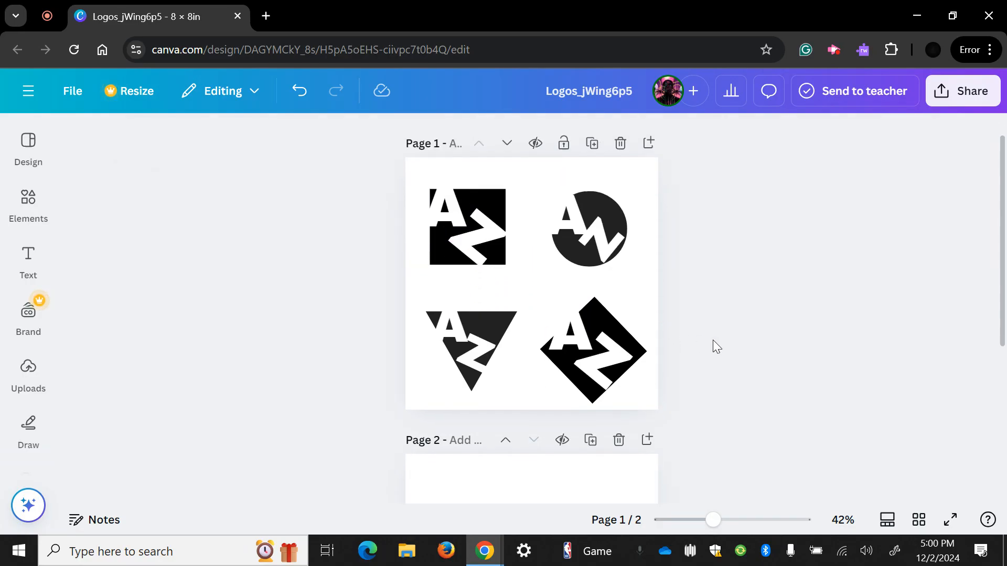
{"action": "scroll", "coordinate": [713, 340], "scroll_direction": "down", "scroll_amount": 5}
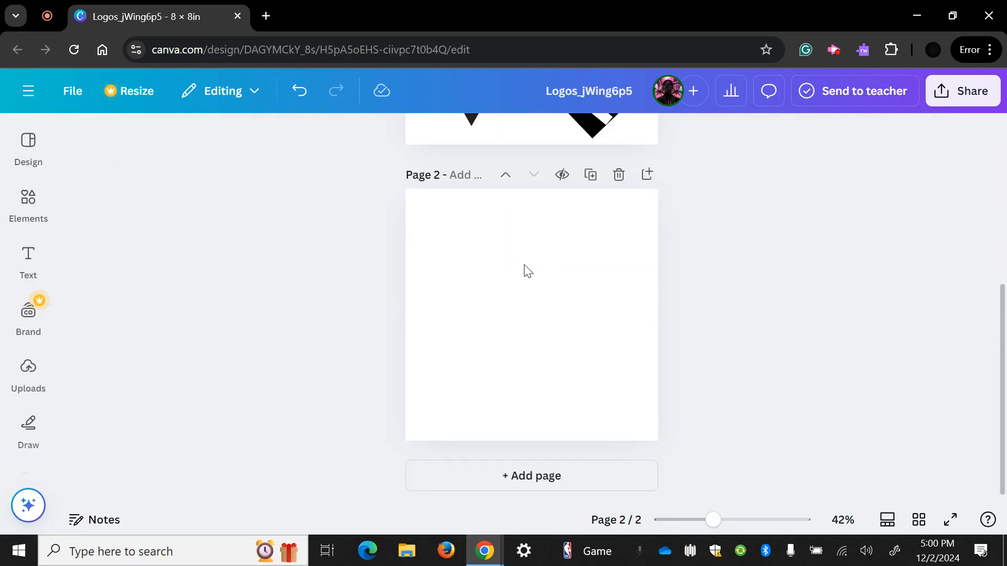
{"action": "left_click", "coordinate": [528, 271]}
{"action": "key", "text": "ctrl+v"}
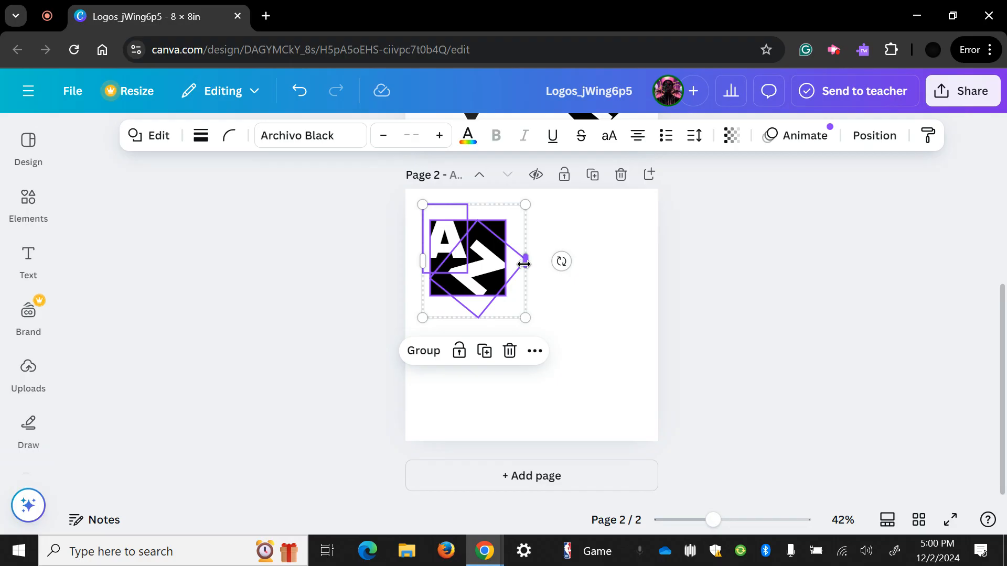
{"action": "left_click", "coordinate": [589, 286]}
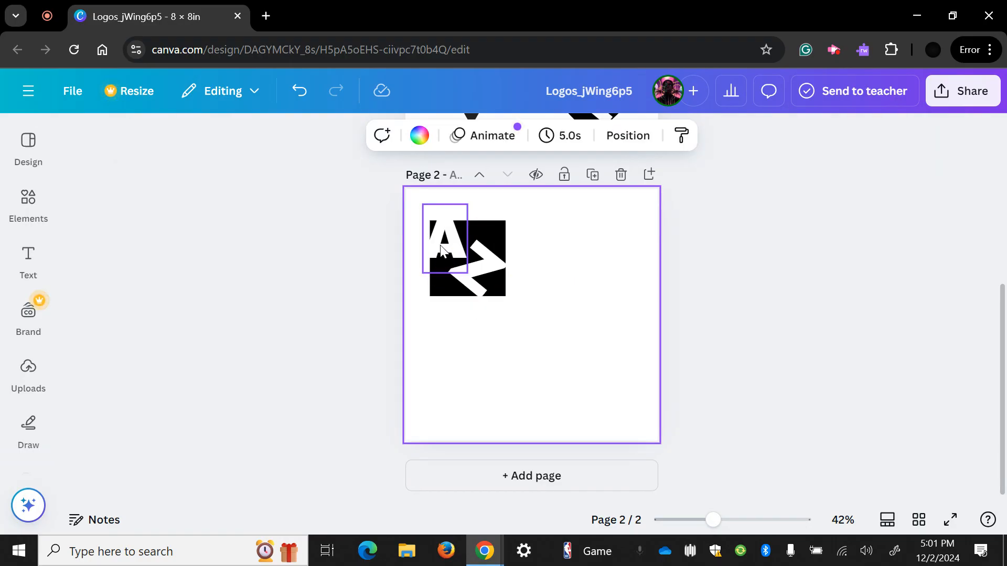
Shrink the page 2 logo's A to font size 94.7 and Z to 92.7, placing both inside the black square
{"action": "left_click", "coordinate": [459, 258]}
{"action": "left_click_drag", "start_coordinate": [466, 273], "coordinate": [444, 254]}
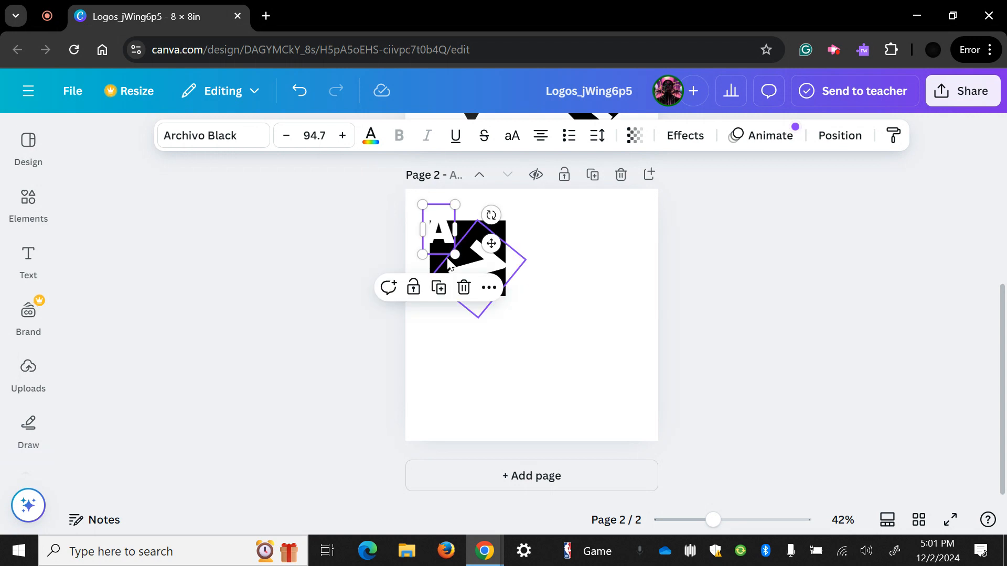
{"action": "left_click", "coordinate": [484, 267]}
{"action": "left_click_drag", "start_coordinate": [477, 221], "coordinate": [462, 254]}
{"action": "left_click", "coordinate": [482, 276]}
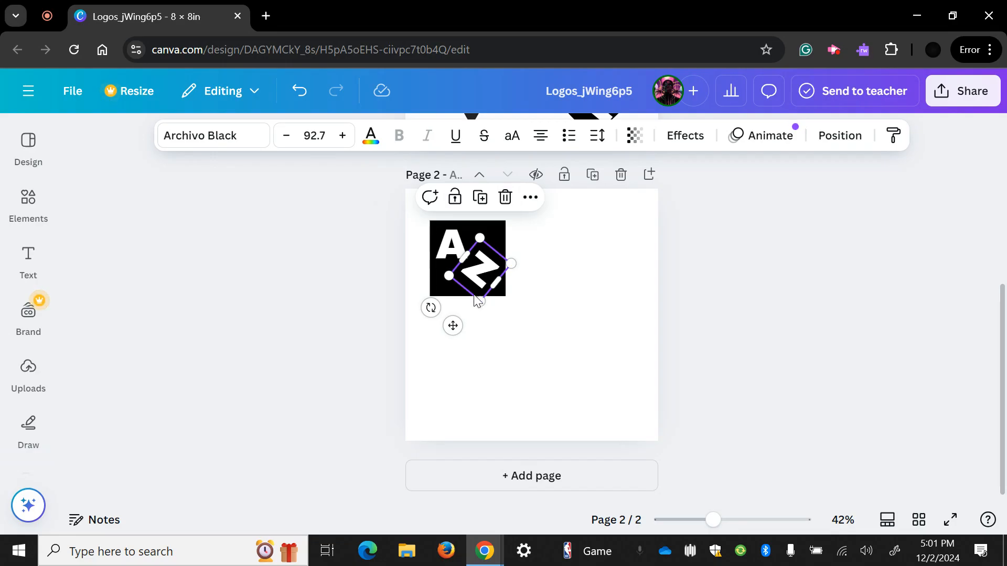
Straighten the page 2 logo's letter Z upright, enlarge it to font size 133 and nudge it up from the square's bottom edge
{"action": "left_click_drag", "start_coordinate": [431, 308], "coordinate": [466, 321]}
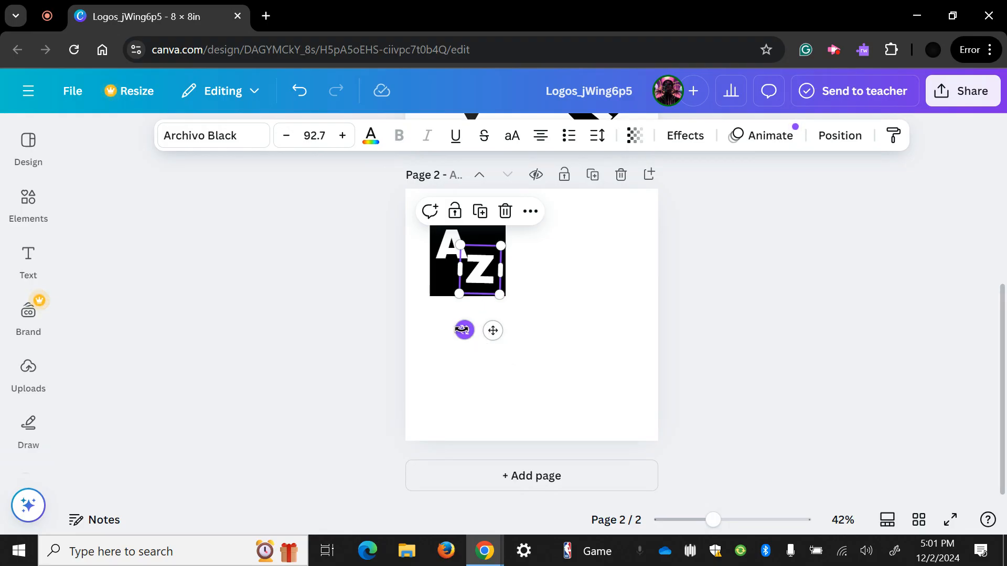
{"action": "left_click_drag", "start_coordinate": [462, 329], "coordinate": [462, 329]}
{"action": "left_click_drag", "start_coordinate": [495, 295], "coordinate": [520, 308]}
{"action": "key", "text": "shift+Up"}
{"action": "key", "text": "shift+Up"}
{"action": "key", "text": "shift+Up"}
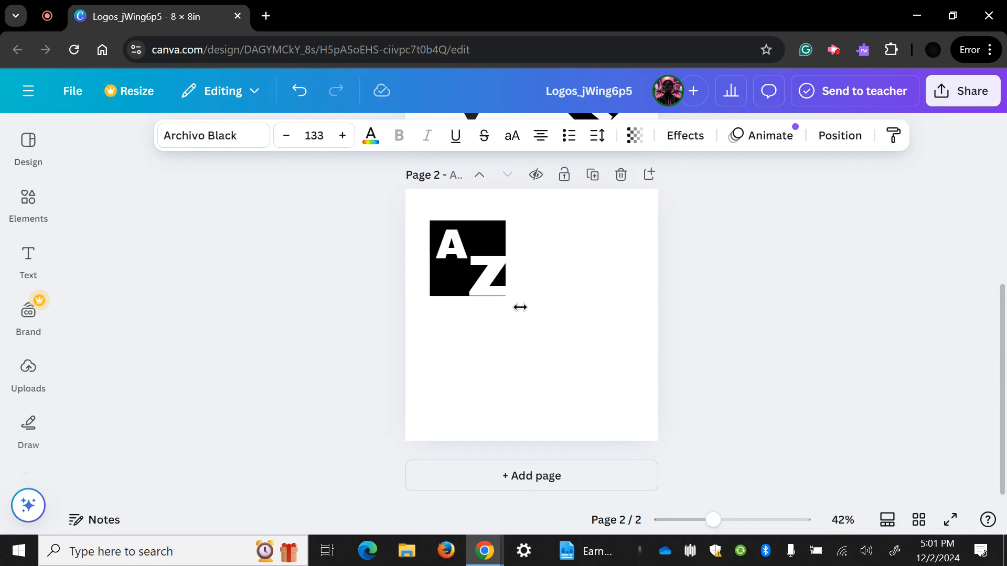
Enlarge the page 2 logo's letter A to font size 133 and its letter Z to 140
{"action": "left_click", "coordinate": [442, 255]}
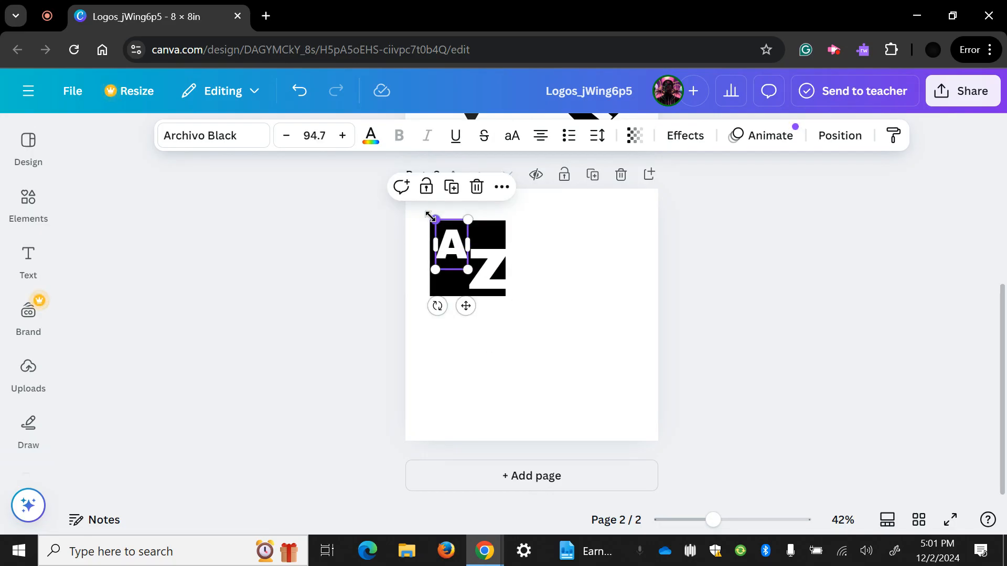
{"action": "left_click_drag", "start_coordinate": [431, 218], "coordinate": [419, 204]}
{"action": "left_click", "coordinate": [357, 250]}
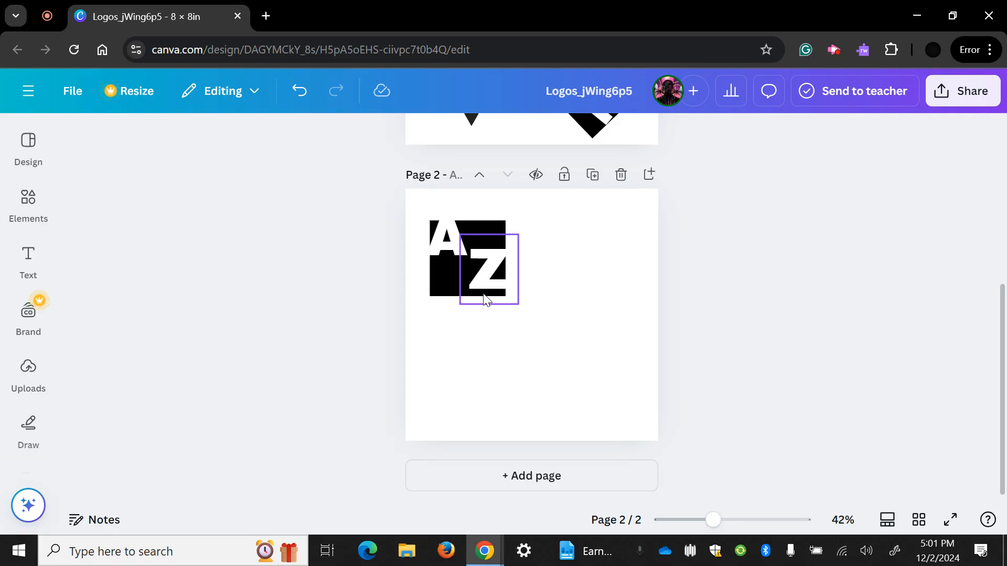
{"action": "left_click", "coordinate": [450, 235]}
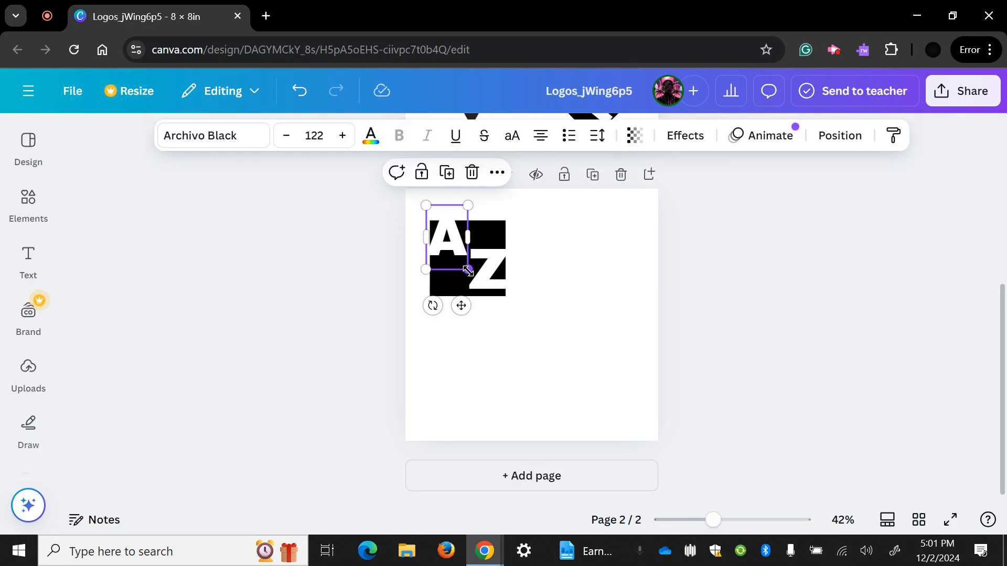
{"action": "left_click_drag", "start_coordinate": [468, 270], "coordinate": [471, 275]}
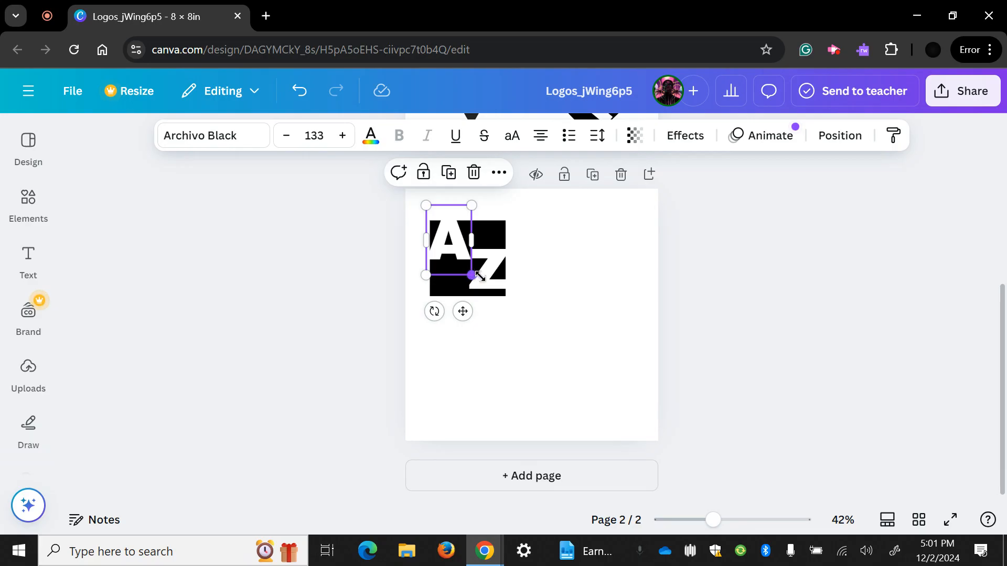
{"action": "left_click", "coordinate": [490, 281]}
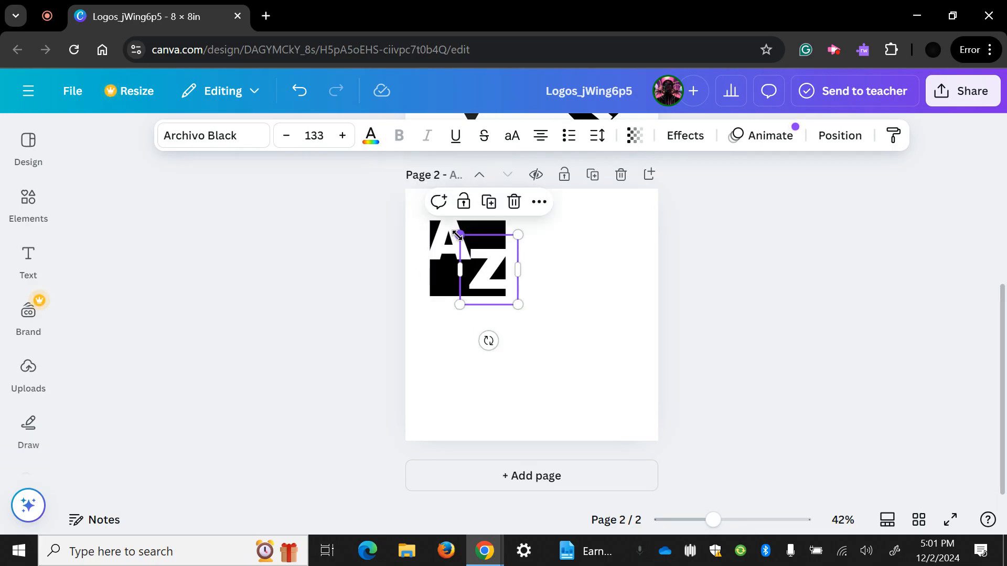
{"action": "left_click_drag", "start_coordinate": [456, 235], "coordinate": [454, 231]}
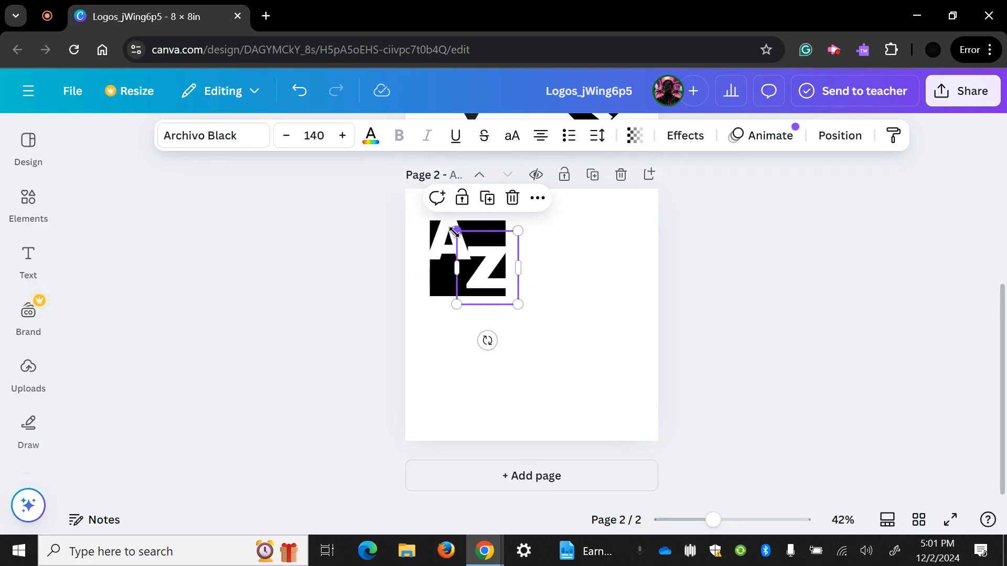
Shift the letter A in the page 2 logo slightly left and nudge the black square up behind the letters
{"action": "left_click", "coordinate": [440, 255]}
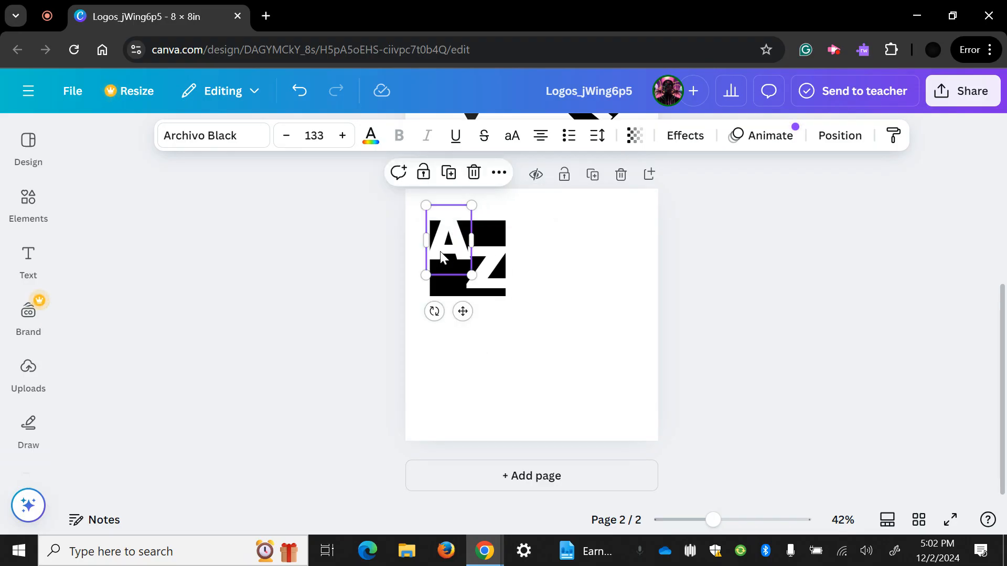
{"action": "left_click_drag", "start_coordinate": [439, 250], "coordinate": [441, 250]}
{"action": "left_click", "coordinate": [441, 256]}
{"action": "key", "text": "Up"}
{"action": "key", "text": "Up"}
{"action": "key", "text": "Up"}
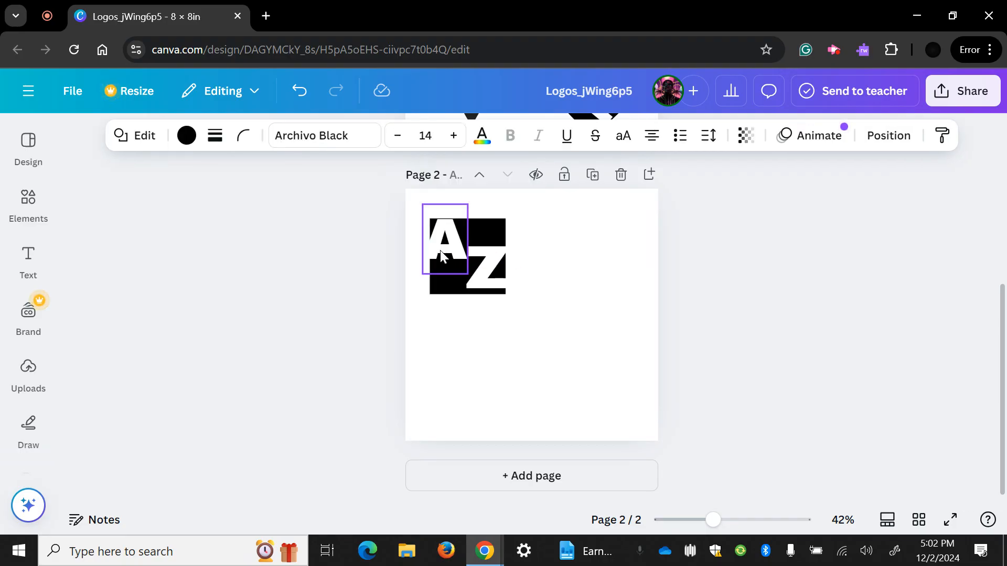
{"action": "key", "text": "Down"}
{"action": "key", "text": "Down"}
{"action": "left_click", "coordinate": [389, 251]}
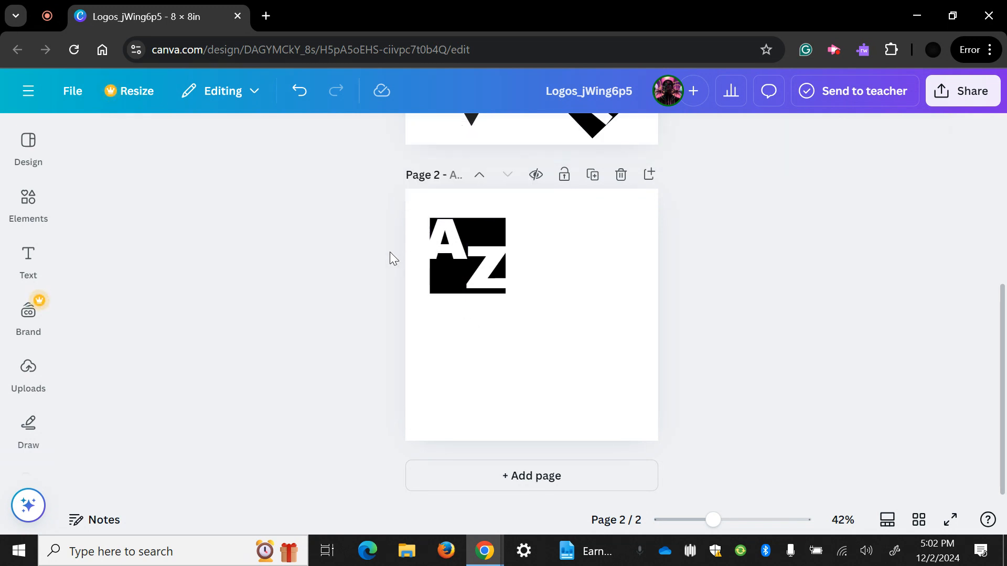
Nudge the letter A in the page 2 logo up and to the right to align with the square's corner
{"action": "left_click", "coordinate": [438, 250]}
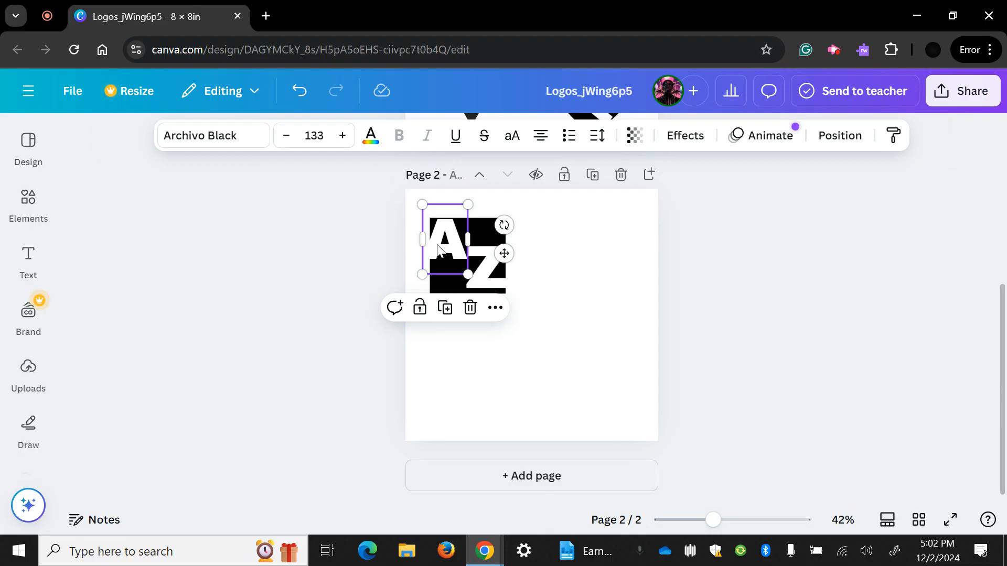
{"action": "key", "text": "Up"}
{"action": "key", "text": "Right"}
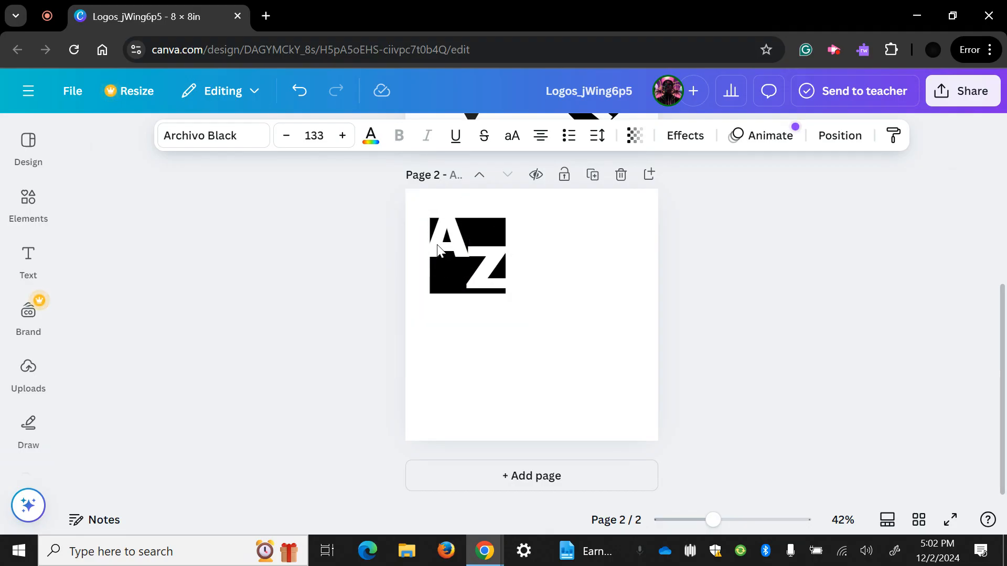
{"action": "key", "text": "Right"}
{"action": "key", "text": "Right"}
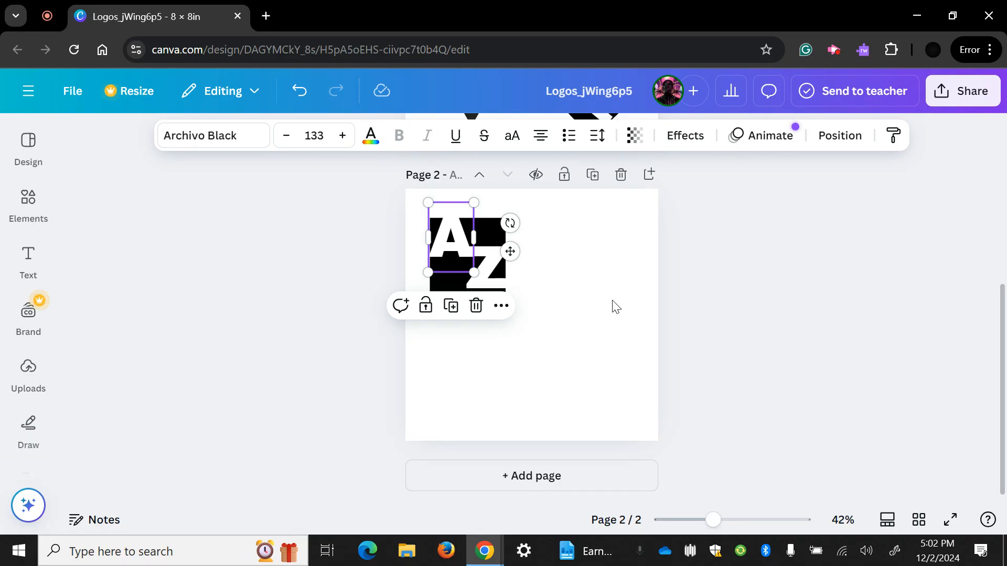
Enlarge the letters A and Z of the page 2 logo together, bringing the Z to font size 146
{"action": "left_click", "coordinate": [493, 269], "text": "shift"}
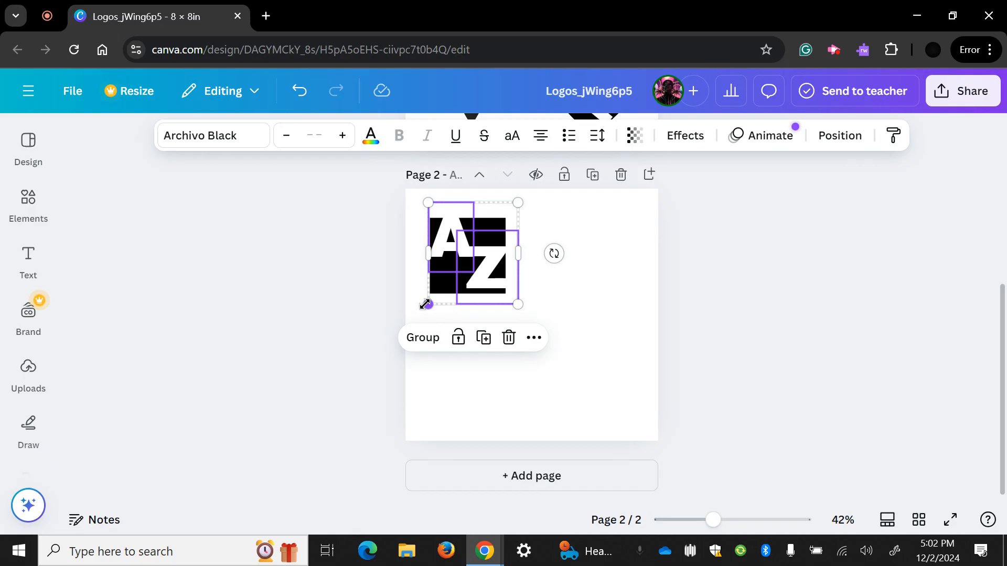
{"action": "left_click_drag", "start_coordinate": [423, 309], "coordinate": [422, 306]}
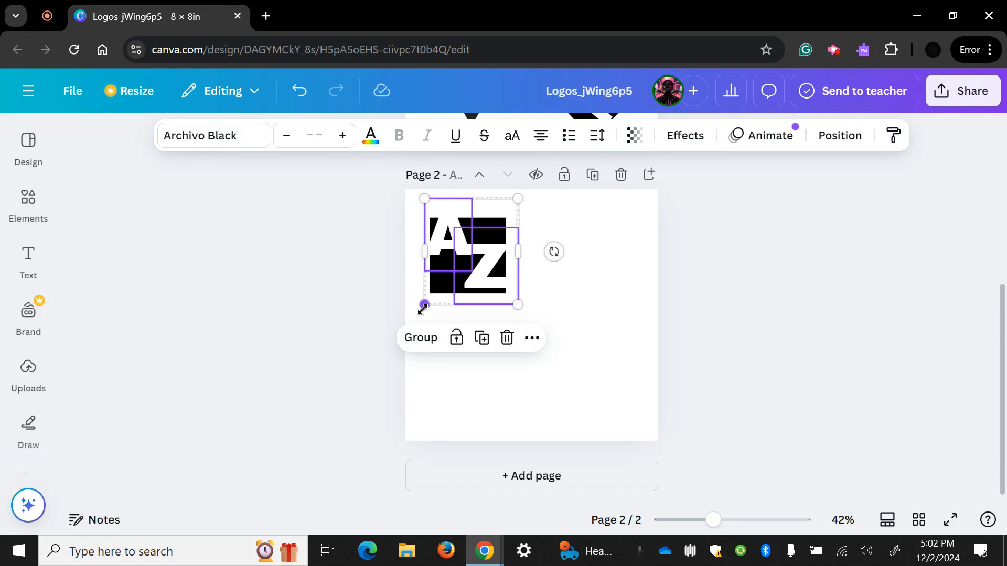
{"action": "left_click", "coordinate": [632, 320]}
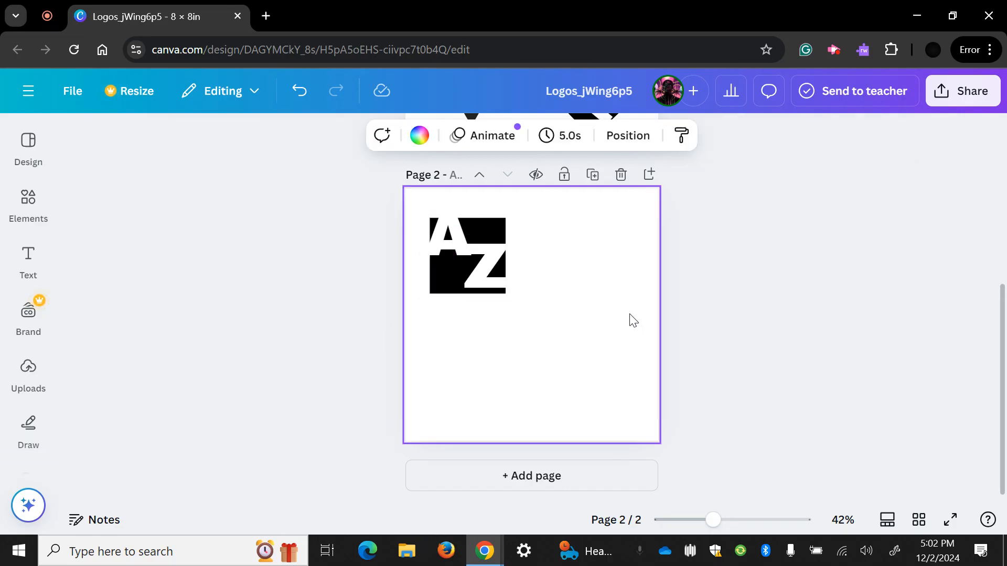
{"action": "left_click", "coordinate": [674, 309]}
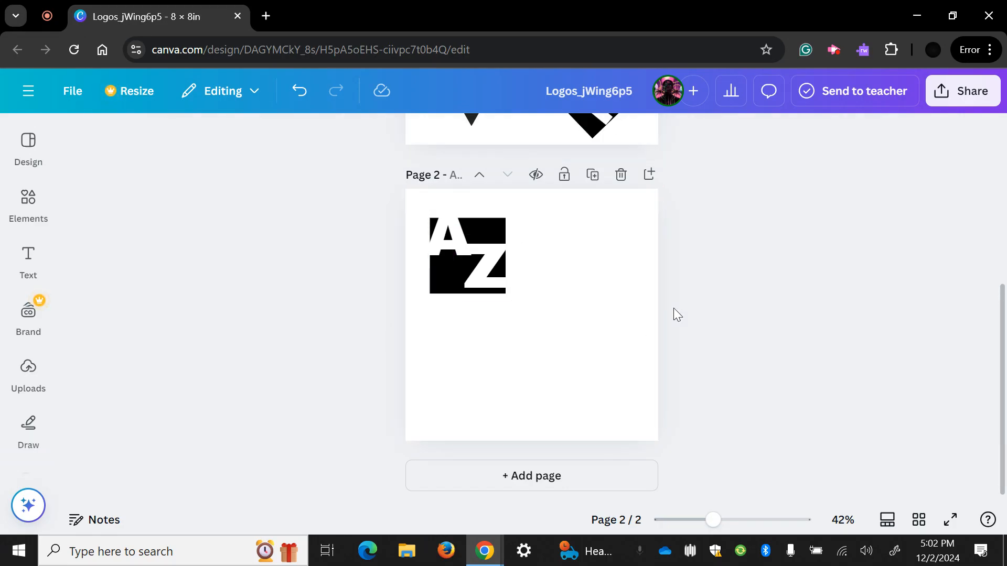
Try nudging the letter Z down in the page 2 logo, then return it and keep it selected
{"action": "left_click", "coordinate": [488, 270]}
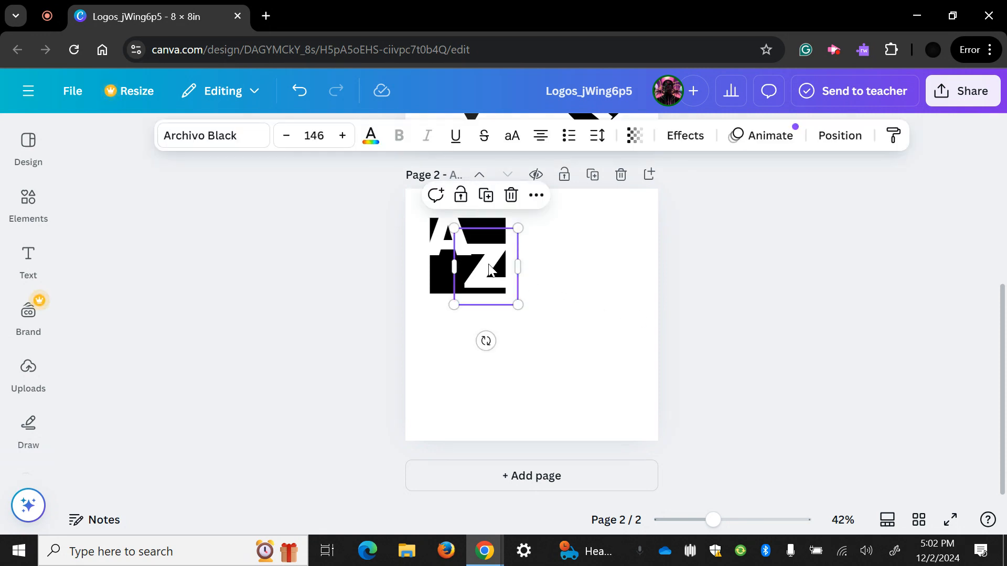
{"action": "key", "text": "Down"}
{"action": "key", "text": "Up"}
{"action": "left_click", "coordinate": [681, 254]}
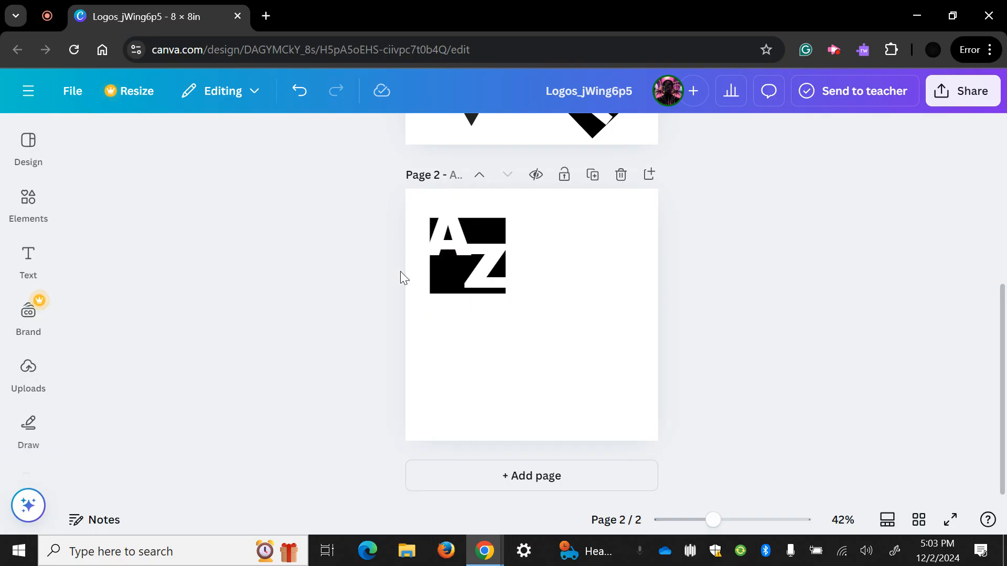
{"action": "left_click", "coordinate": [471, 249]}
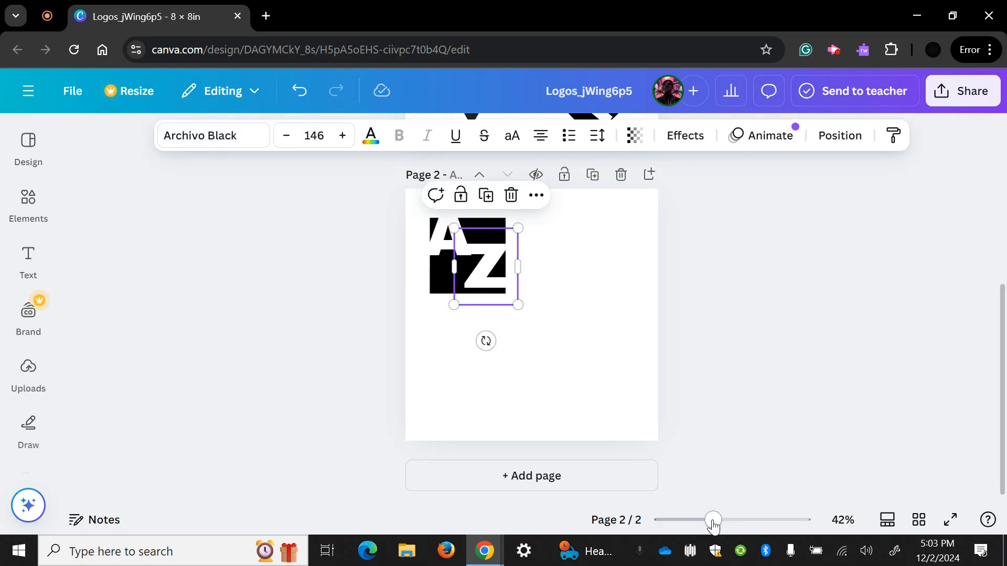
Nudge the letter Z of the page 2 logo slightly down and left against the A and the square's edge
{"action": "left_click_drag", "start_coordinate": [713, 525], "coordinate": [750, 529]}
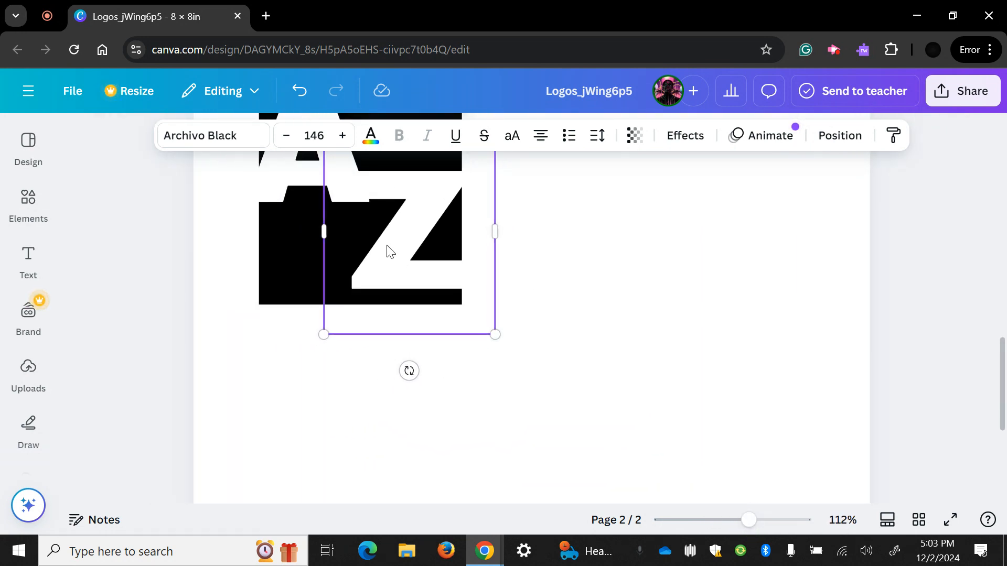
{"action": "left_click_drag", "start_coordinate": [391, 254], "coordinate": [386, 248]}
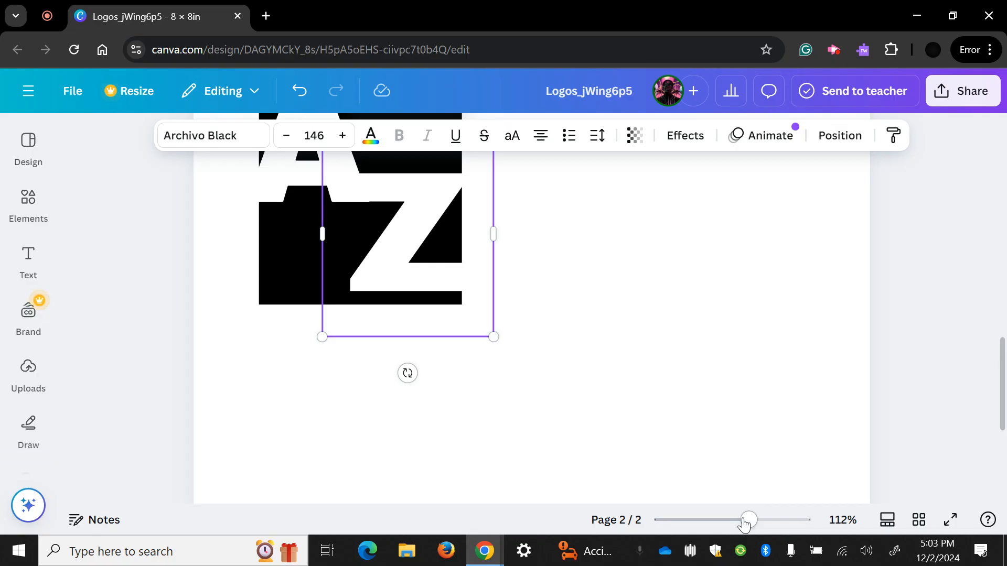
{"action": "left_click_drag", "start_coordinate": [746, 522], "coordinate": [761, 524]}
{"action": "scroll", "coordinate": [636, 353], "scroll_direction": "up", "scroll_amount": 3}
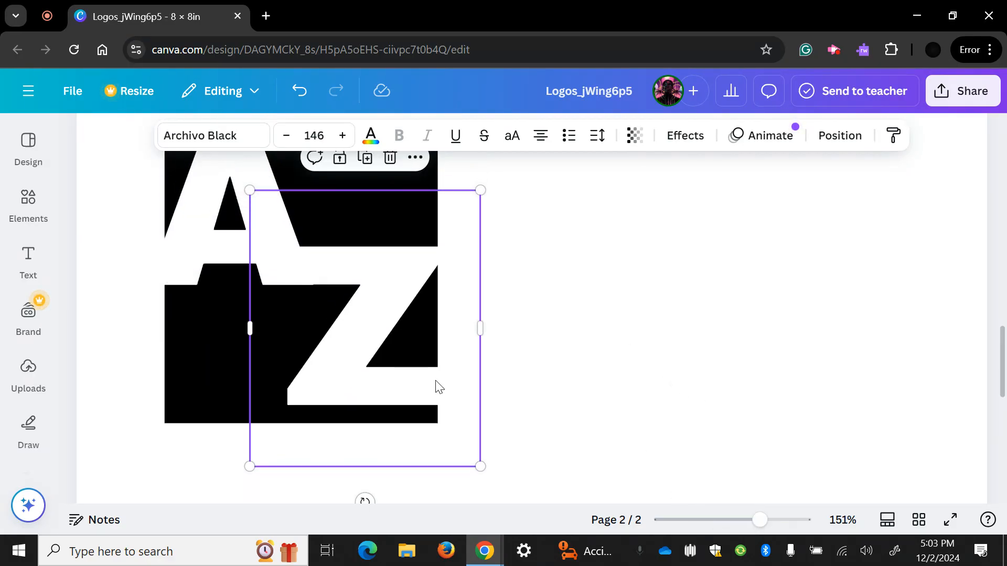
{"action": "mouse_move", "coordinate": [367, 346]}
{"action": "left_mouse_down"}
{"action": "mouse_move", "coordinate": [362, 329]}
{"action": "mouse_move", "coordinate": [364, 346]}
{"action": "left_mouse_up"}
{"action": "left_click", "coordinate": [597, 332]}
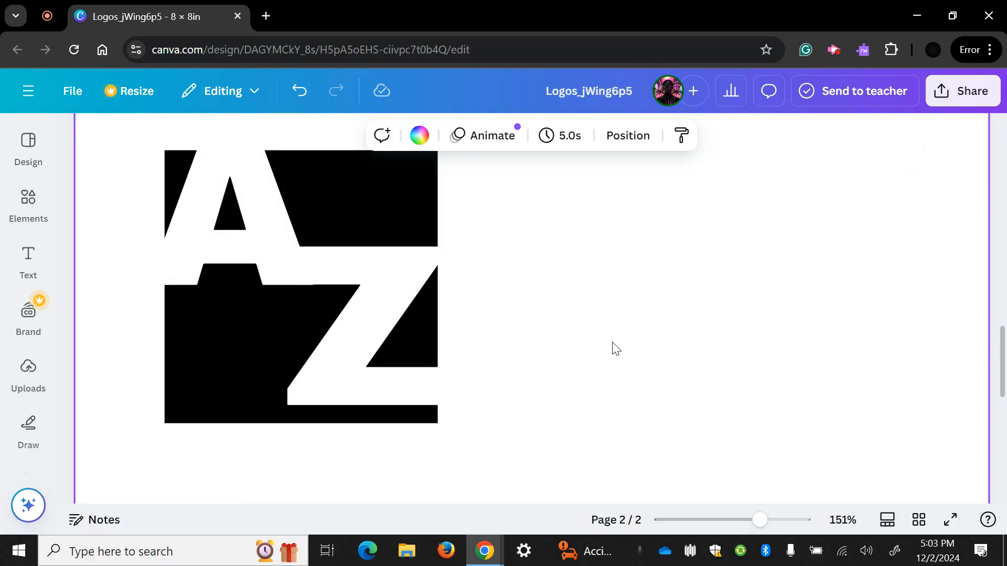
Recolor the black square of the page 2 logo to the solid purple #8800C8
{"action": "left_click_drag", "start_coordinate": [758, 520], "coordinate": [737, 540]}
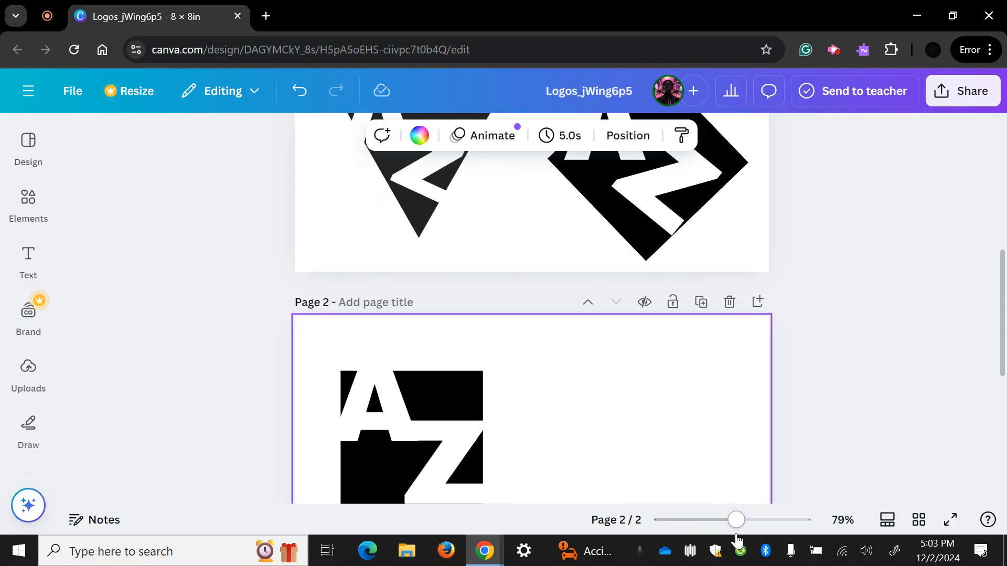
{"action": "left_click", "coordinate": [475, 376]}
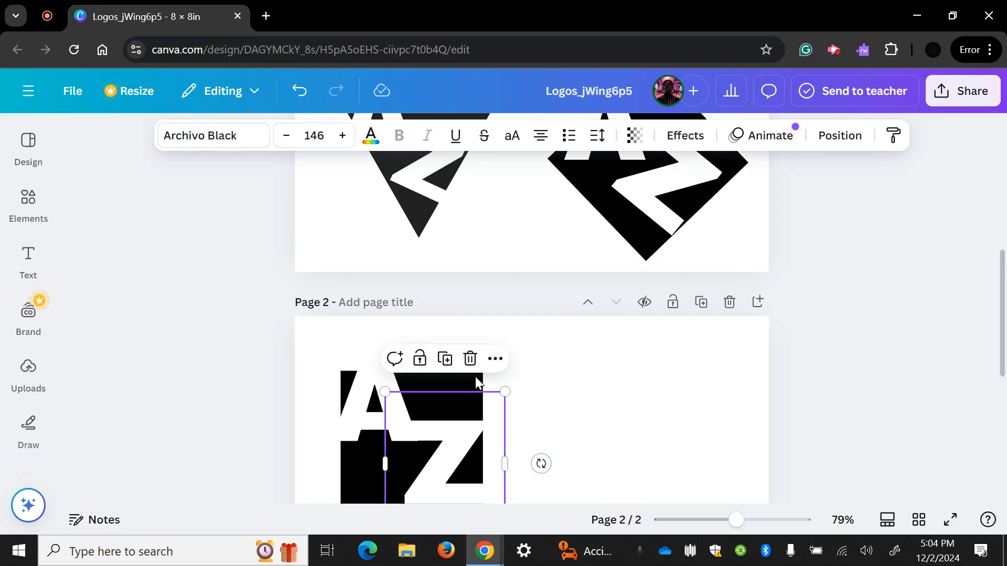
{"action": "double_click", "coordinate": [475, 376]}
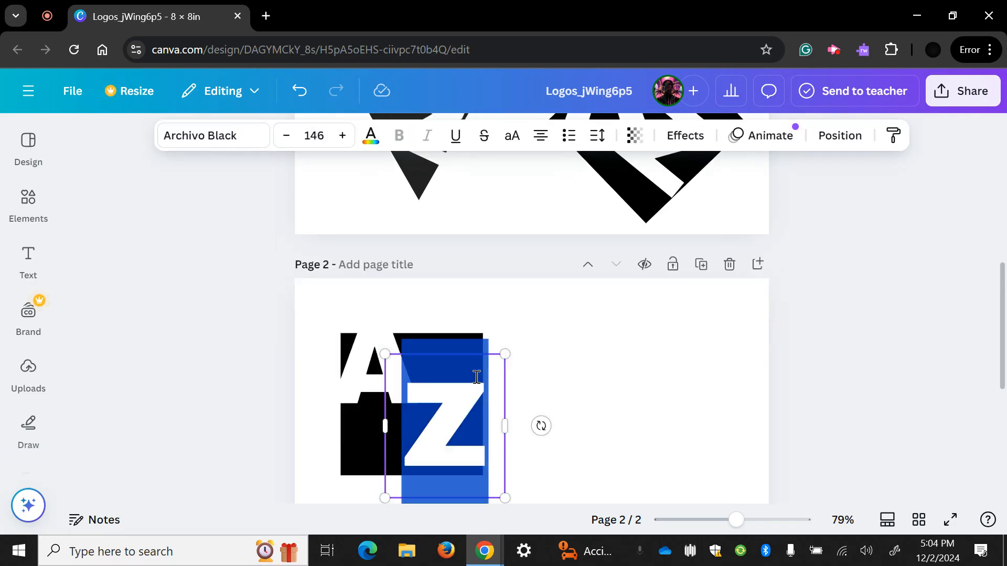
{"action": "left_click", "coordinate": [346, 457]}
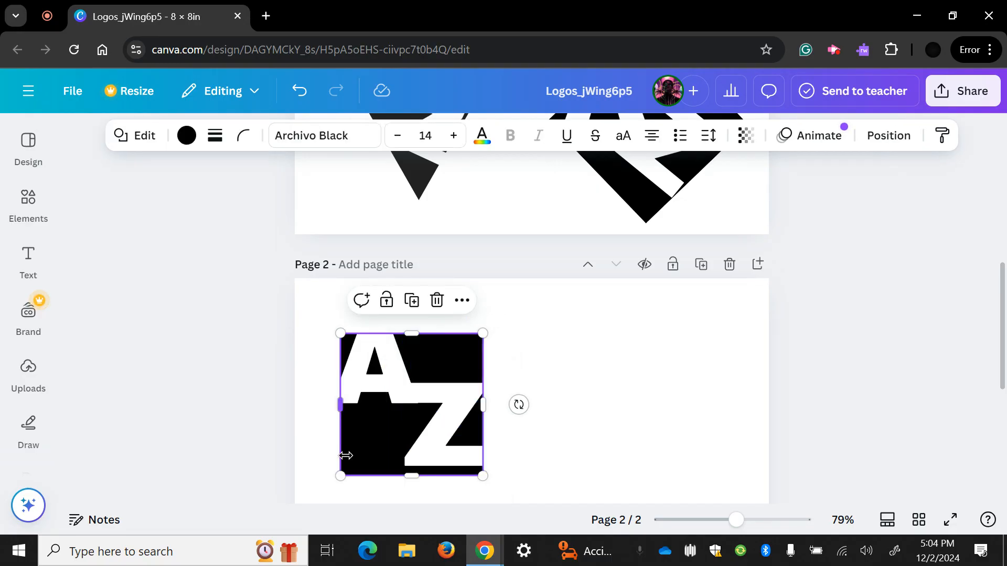
{"action": "left_click", "coordinate": [186, 136]}
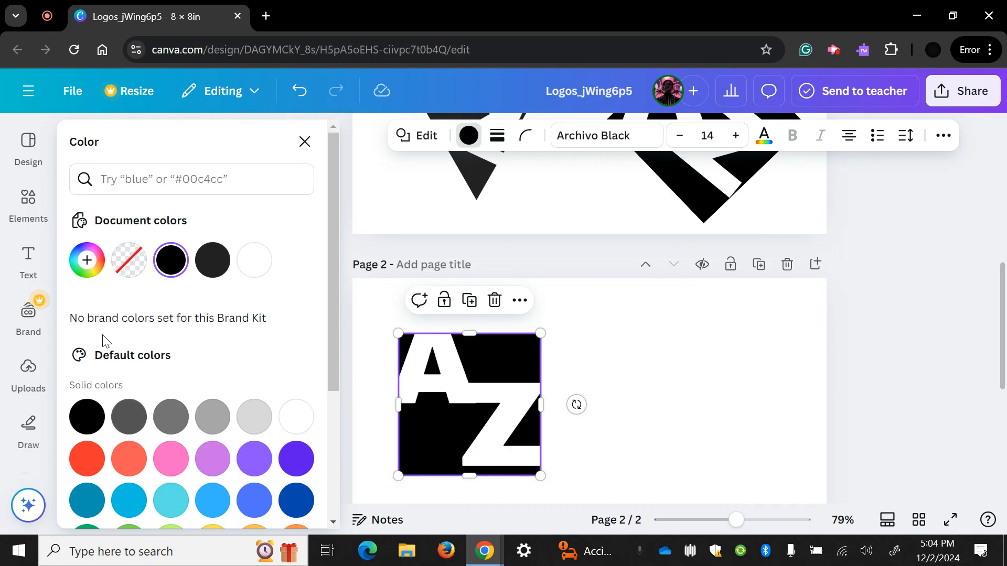
{"action": "left_click", "coordinate": [87, 261]}
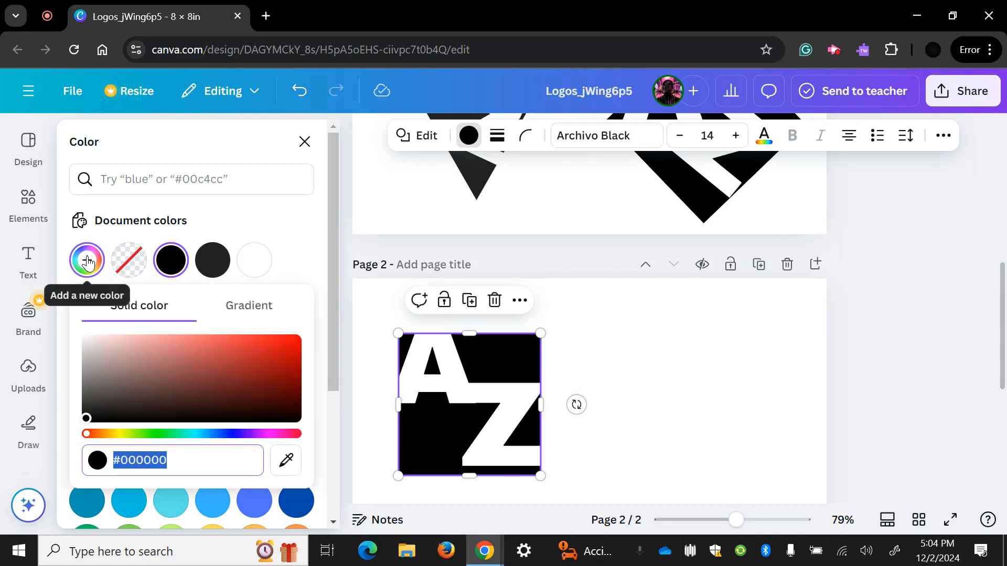
{"action": "left_click", "coordinate": [248, 436]}
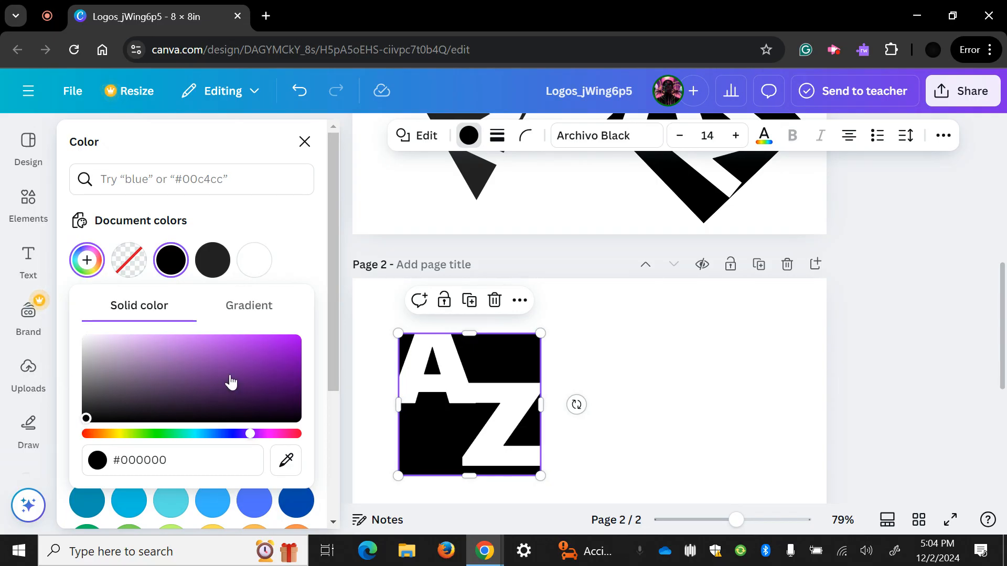
{"action": "left_click", "coordinate": [293, 339]}
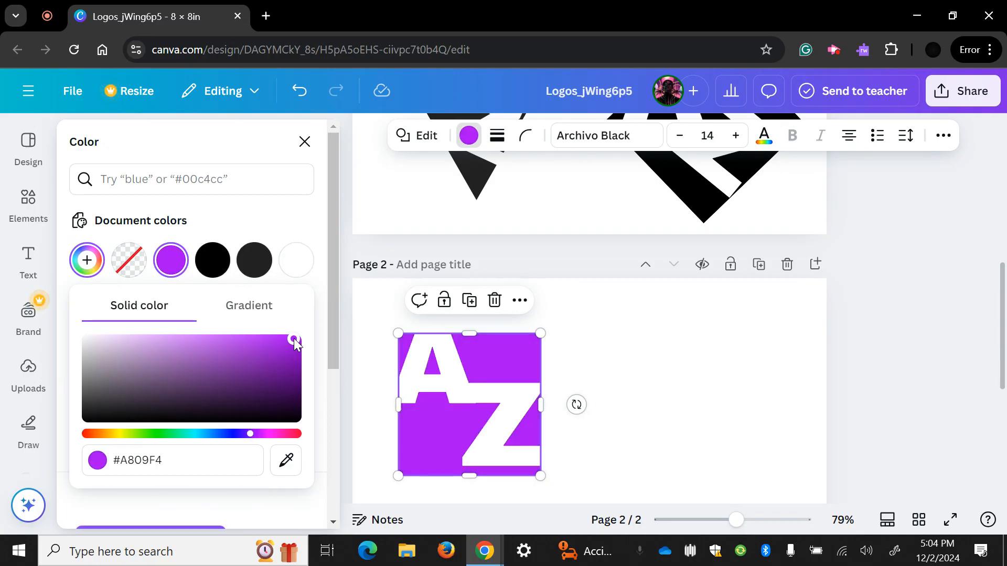
{"action": "mouse_move", "coordinate": [293, 340]}
{"action": "left_mouse_down"}
{"action": "mouse_move", "coordinate": [303, 359]}
{"action": "mouse_move", "coordinate": [297, 353]}
{"action": "left_mouse_up"}
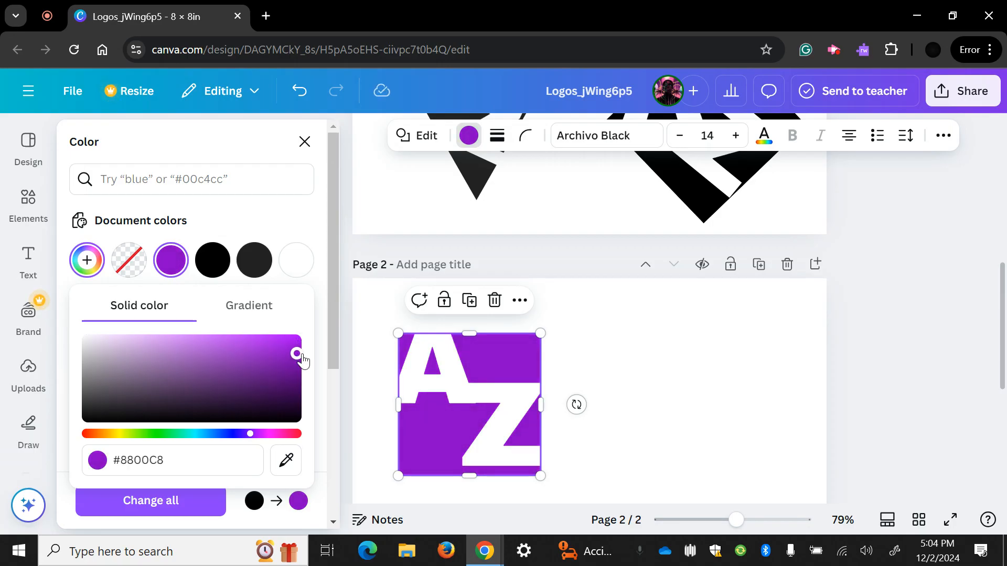
{"action": "left_click", "coordinate": [626, 352]}
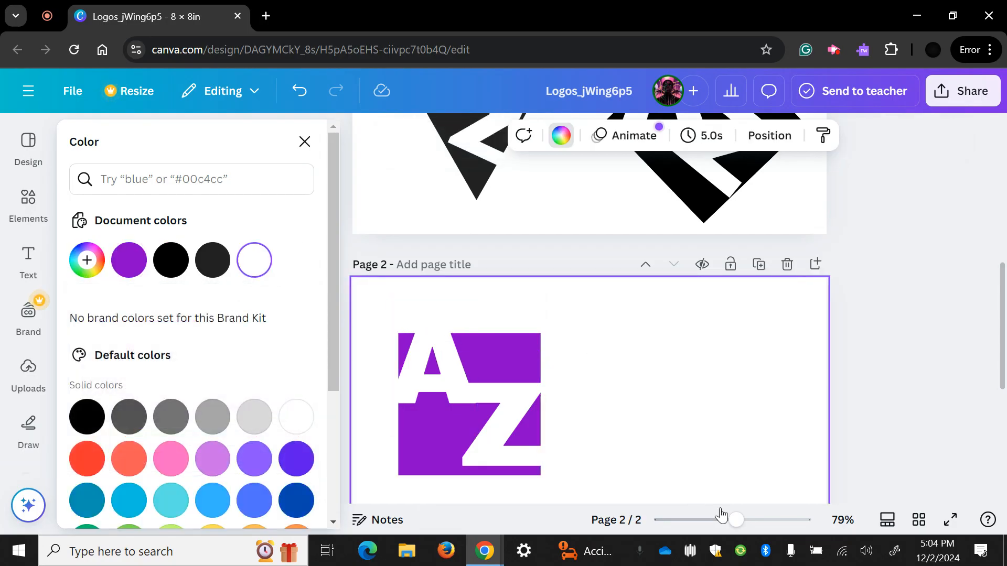
Duplicate the whole purple AZ logo on page 2 and shift the copy right, clear of the original
{"action": "left_click_drag", "start_coordinate": [736, 524], "coordinate": [710, 522]}
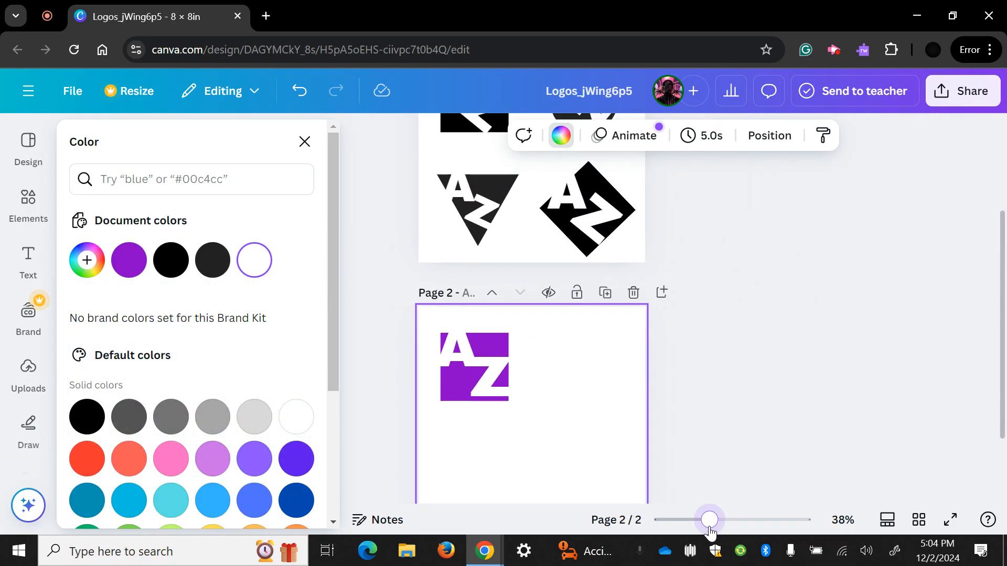
{"action": "left_click", "coordinate": [746, 450]}
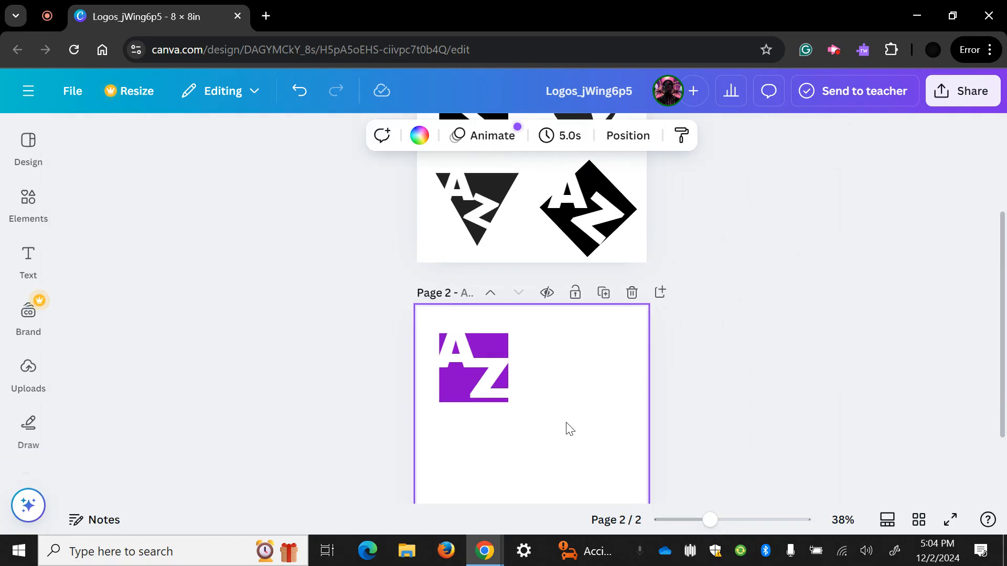
{"action": "left_click", "coordinate": [697, 403]}
{"action": "left_click_drag", "start_coordinate": [538, 419], "coordinate": [422, 326]}
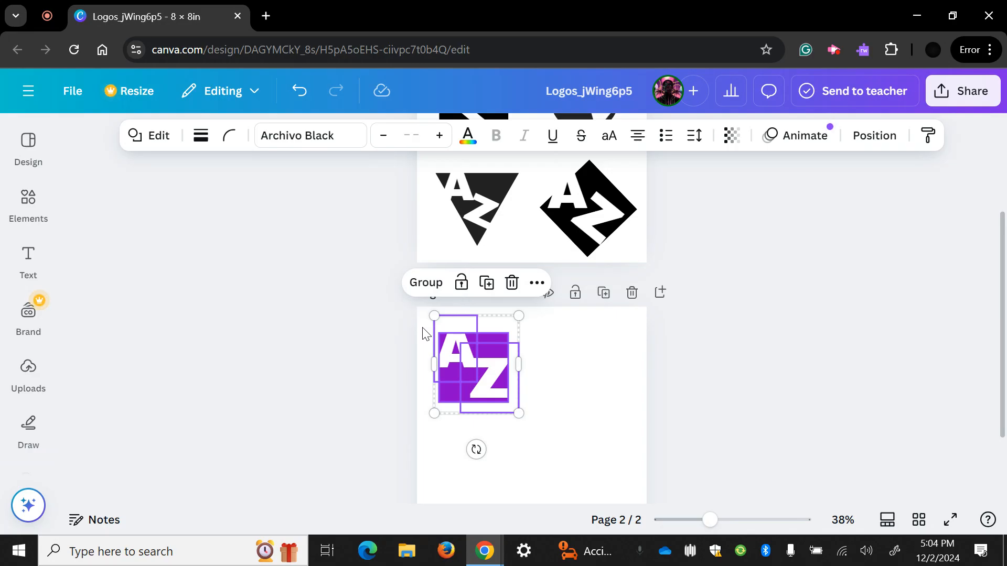
{"action": "key", "text": "ctrl+d"}
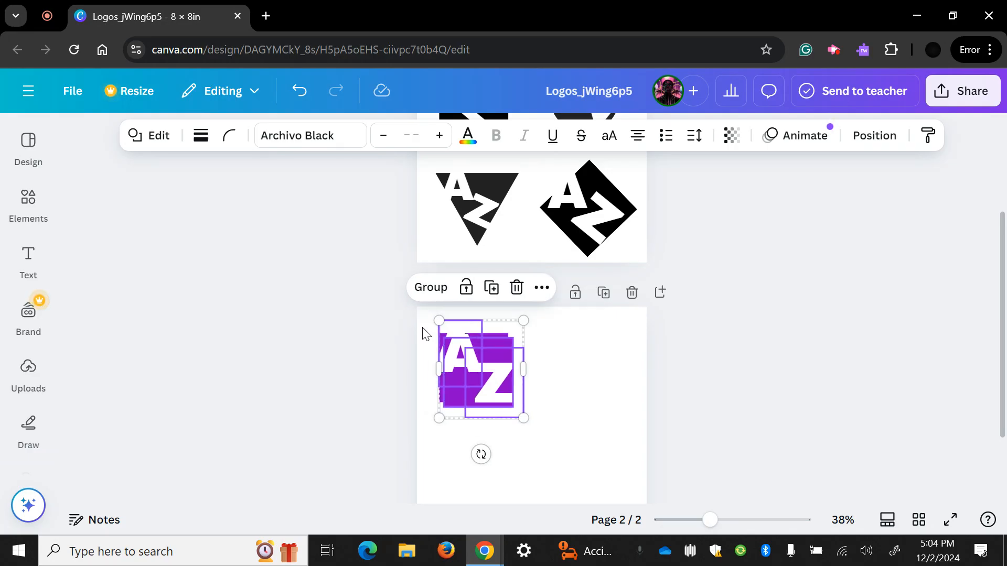
{"action": "key", "text": "shift+Right"}
{"action": "key", "text": "shift+Right"}
{"action": "key", "text": "shift+Right"}
{"action": "key", "text": "shift+Right"}
{"action": "key", "text": "shift+Right"}
{"action": "key", "text": "shift+Right"}
{"action": "key", "text": "shift+Right"}
{"action": "key", "text": "shift+Right"}
{"action": "key", "text": "shift+Right"}
{"action": "key", "text": "shift+Right"}
{"action": "key", "text": "shift+Right"}
{"action": "key", "text": "shift+Right"}
{"action": "key", "text": "shift+Right"}
{"action": "key", "text": "shift+Right"}
{"action": "key", "text": "shift+Right"}
{"action": "key", "text": "shift+Right"}
{"action": "key", "text": "shift+Right"}
{"action": "key", "text": "shift+Right"}
{"action": "key", "text": "shift+Right"}
{"action": "key", "text": "shift+Right"}
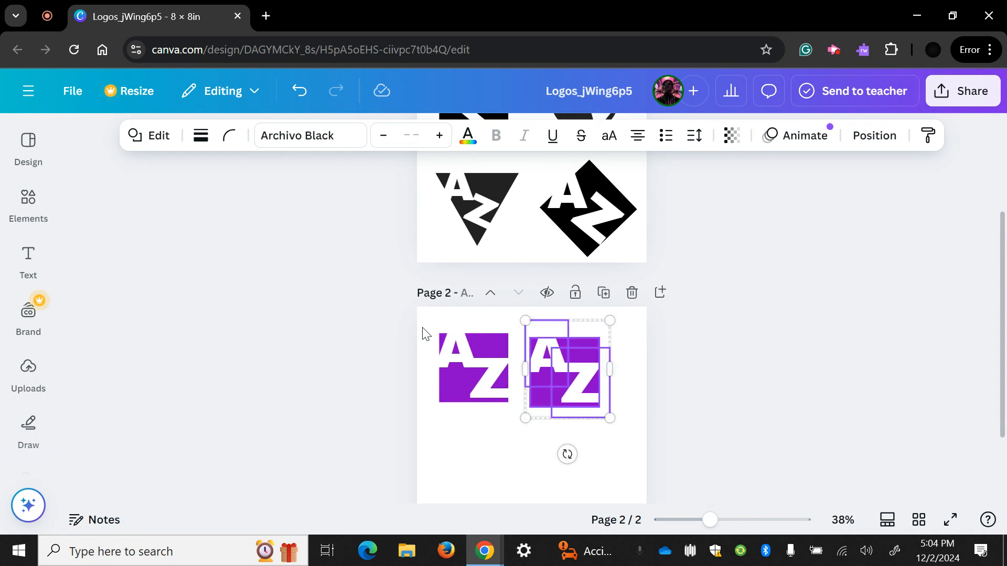
{"action": "key", "text": "shift+Right"}
{"action": "key", "text": "shift+Right"}
{"action": "key", "text": "shift+Right"}
{"action": "key", "text": "shift+Right"}
{"action": "key", "text": "shift+Right"}
{"action": "key", "text": "shift+Right"}
{"action": "key", "text": "shift+Right"}
{"action": "key", "text": "shift+Right"}
{"action": "key", "text": "shift+Right"}
{"action": "key", "text": "shift+Right"}
{"action": "key", "text": "shift+Left"}
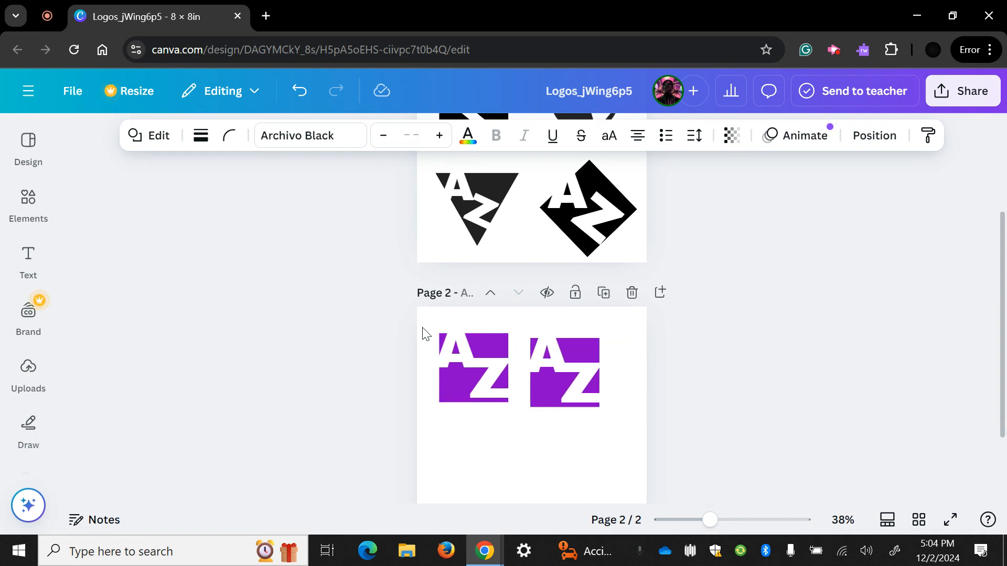
Raise the copied purple logo roughly level with the original and move it a little further right
{"action": "key", "text": "Up"}
{"action": "key", "text": "Up"}
{"action": "key", "text": "Up"}
{"action": "key", "text": "Up"}
{"action": "key", "text": "Up"}
{"action": "key", "text": "Up"}
{"action": "key", "text": "Up"}
{"action": "key", "text": "Up"}
{"action": "key", "text": "Up"}
{"action": "key", "text": "Up"}
{"action": "key", "text": "Up"}
{"action": "key", "text": "Up"}
{"action": "key", "text": "Up"}
{"action": "key", "text": "Up"}
{"action": "key", "text": "Up"}
{"action": "key", "text": "Up"}
{"action": "key", "text": "Down"}
{"action": "key", "text": "Down"}
{"action": "key", "text": "Down"}
{"action": "key", "text": "Down"}
{"action": "key", "text": "Down"}
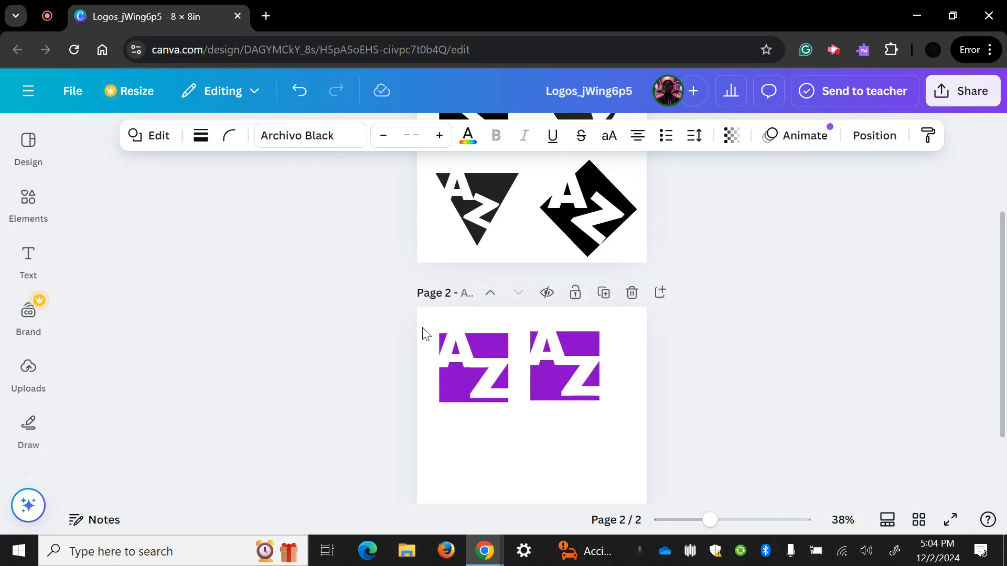
{"action": "key", "text": "shift+Right"}
{"action": "key", "text": "shift+Right"}
{"action": "key", "text": "shift+Right"}
{"action": "key", "text": "shift+Right"}
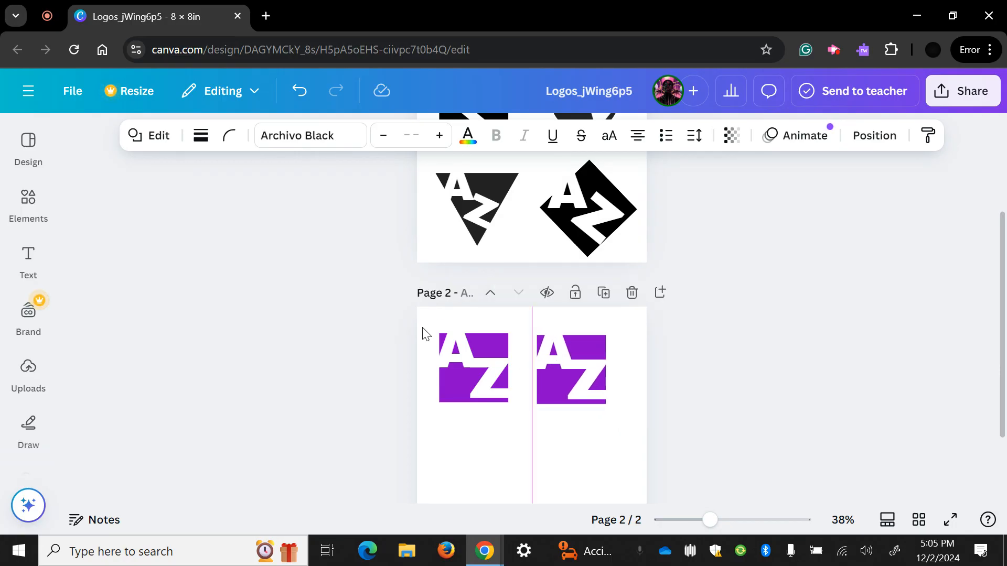
{"action": "left_click", "coordinate": [755, 379]}
Recolor the square of the copied logo on page 2 to the light purple #E7C3F8
{"action": "left_click", "coordinate": [552, 392]}
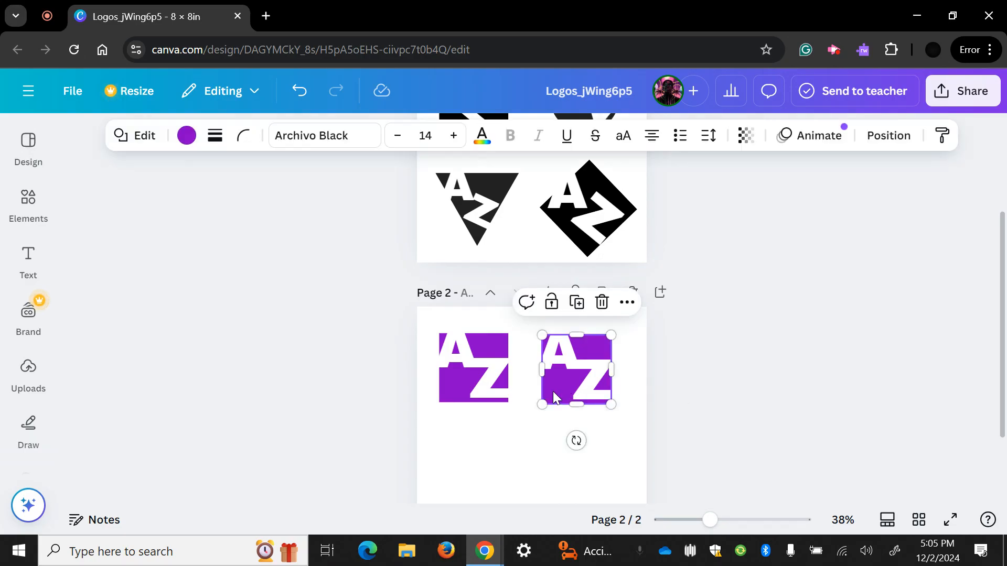
{"action": "left_click", "coordinate": [187, 136]}
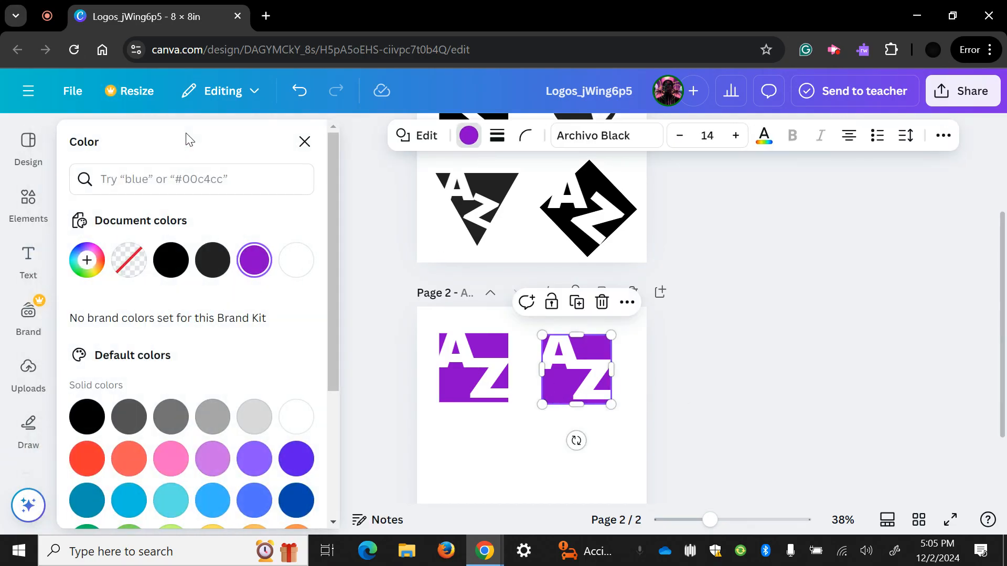
{"action": "left_click", "coordinate": [87, 260]}
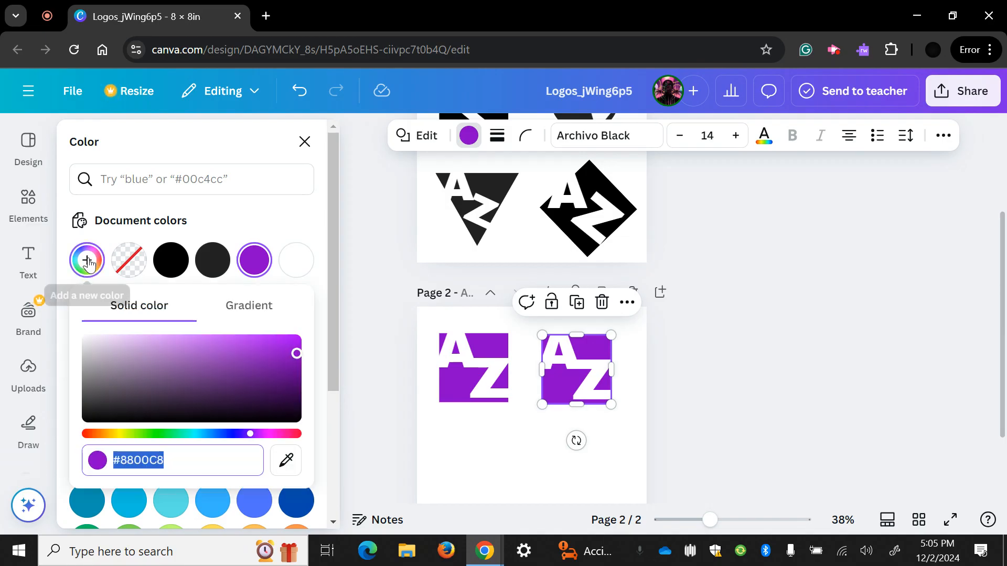
{"action": "left_click", "coordinate": [137, 339]}
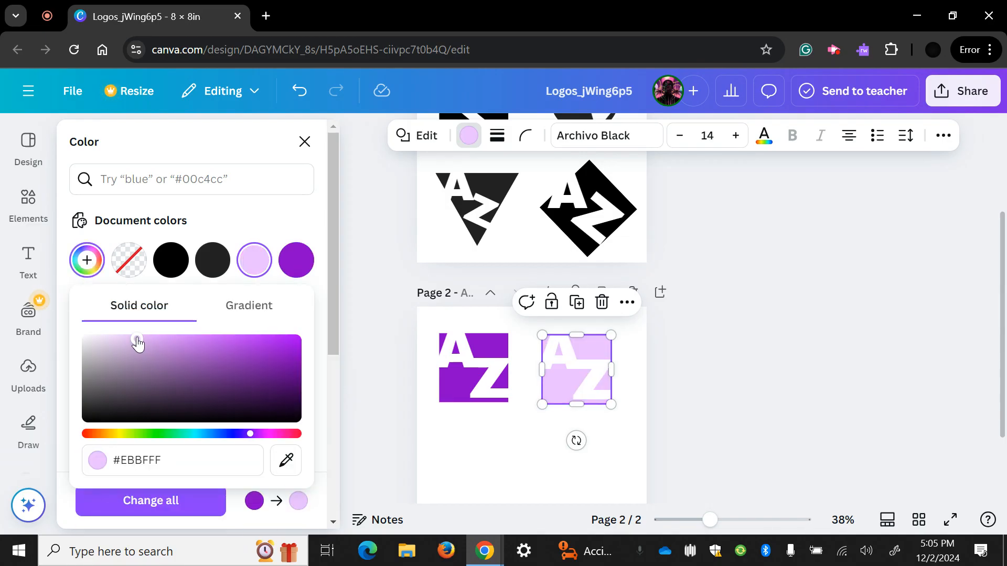
{"action": "left_click_drag", "start_coordinate": [135, 340], "coordinate": [130, 337]}
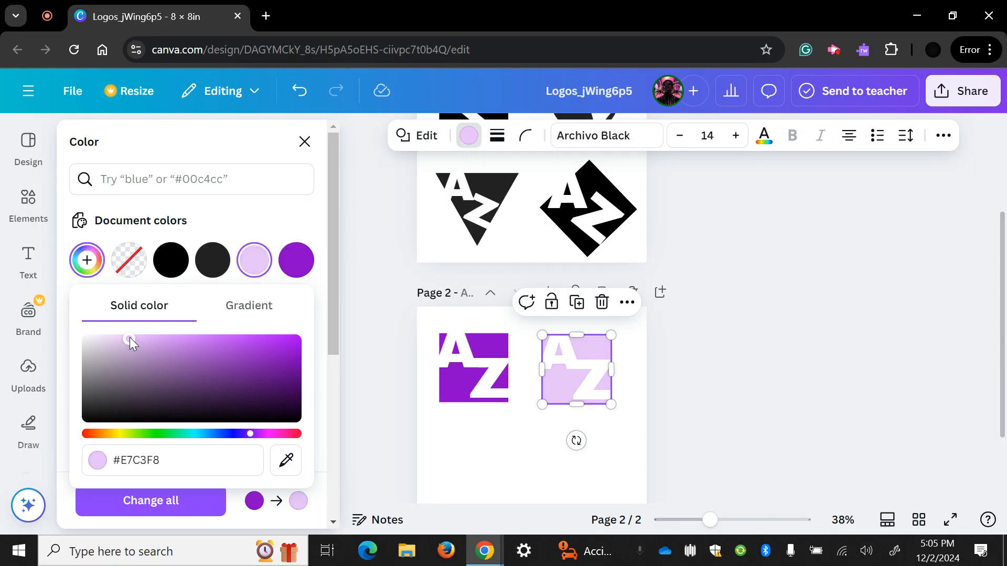
{"action": "left_click", "coordinate": [370, 367]}
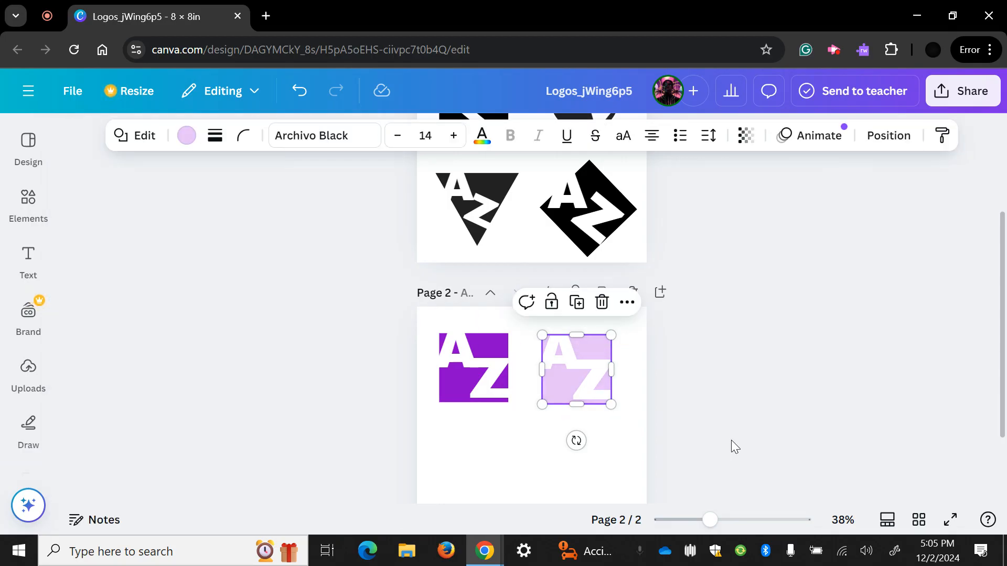
{"action": "left_click", "coordinate": [753, 407]}
Compare how legible the dark purple and light purple logos on page 2 are at large and small sizes
{"action": "left_click_drag", "start_coordinate": [711, 523], "coordinate": [739, 521]}
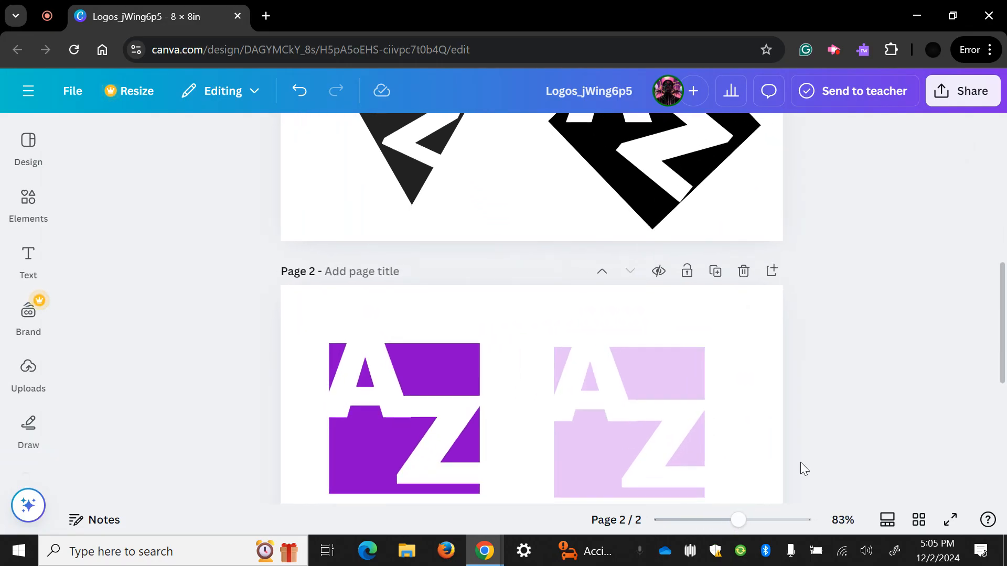
{"action": "scroll", "coordinate": [800, 462], "scroll_direction": "down", "scroll_amount": 3}
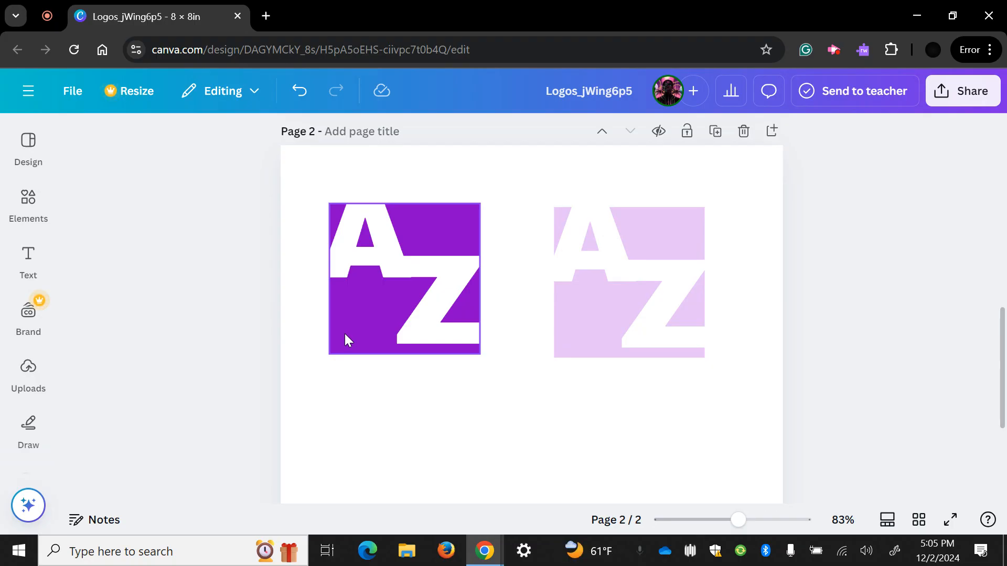
{"action": "left_click_drag", "start_coordinate": [734, 520], "coordinate": [696, 526]}
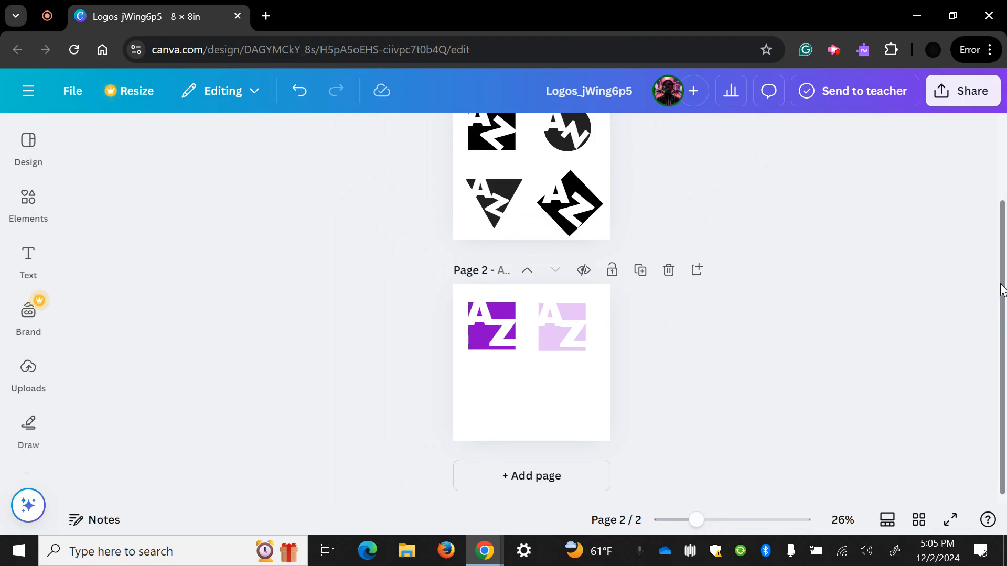
{"action": "mouse_move", "coordinate": [1001, 282]}
{"action": "left_mouse_down"}
{"action": "mouse_move", "coordinate": [992, 187]}
{"action": "mouse_move", "coordinate": [1005, 294]}
{"action": "left_mouse_up"}
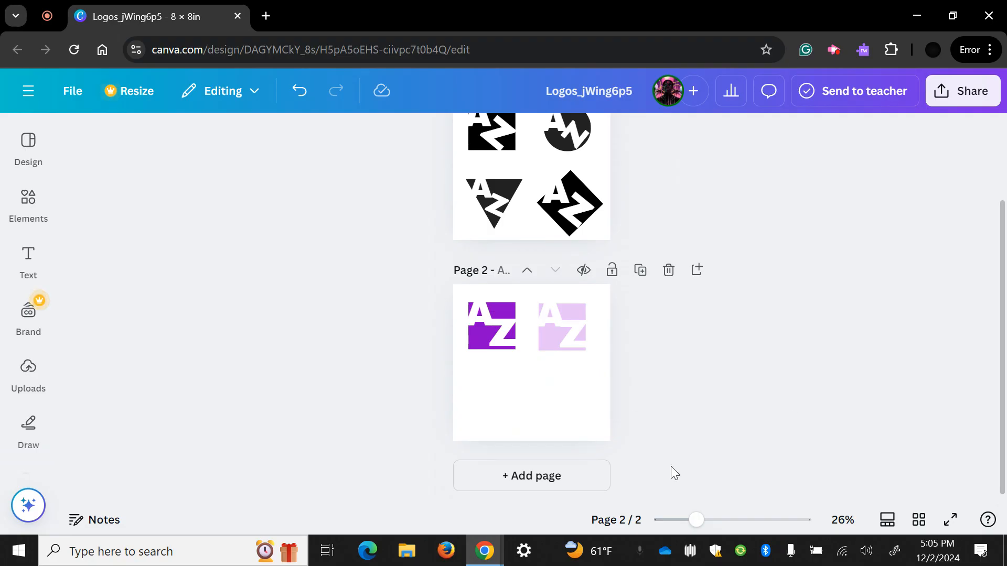
{"action": "left_click_drag", "start_coordinate": [699, 524], "coordinate": [719, 534]}
{"action": "left_click", "coordinate": [26, 378]}
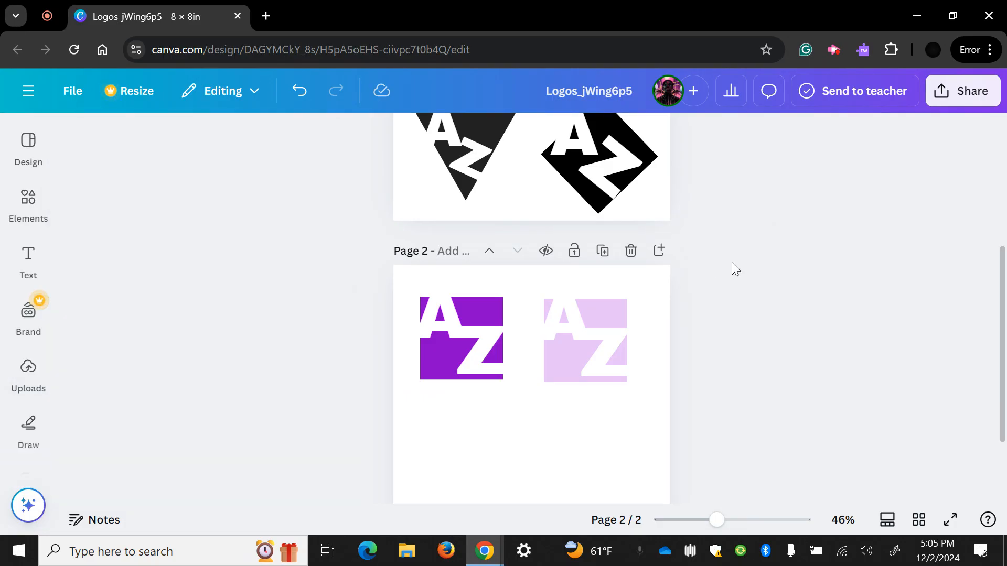
Copy the whole circular AZ logo from page 1 and paste it onto page 2
{"action": "scroll", "coordinate": [732, 264], "scroll_direction": "up", "scroll_amount": 3}
{"action": "scroll", "coordinate": [731, 262], "scroll_direction": "up", "scroll_amount": 2}
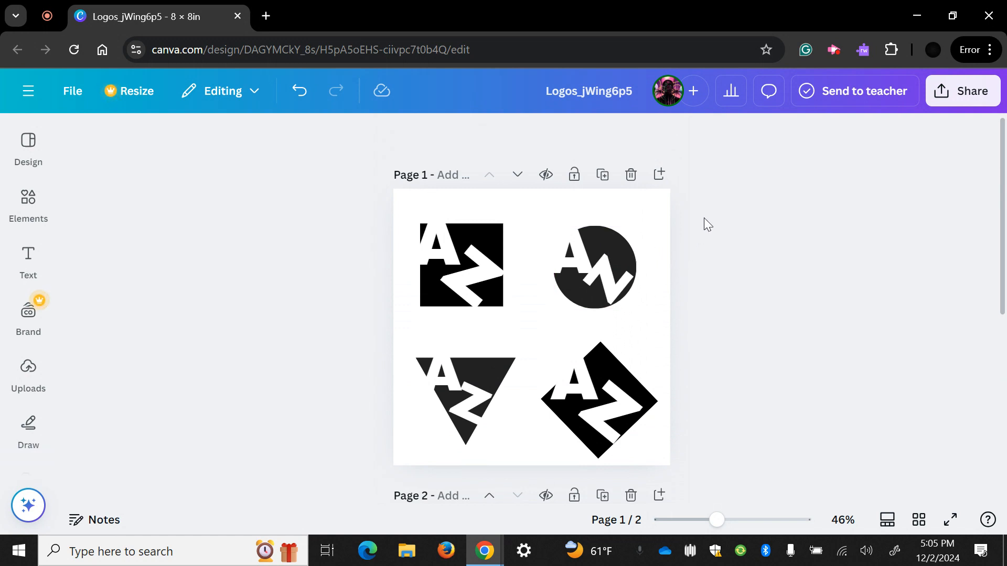
{"action": "left_click_drag", "start_coordinate": [702, 219], "coordinate": [542, 319]}
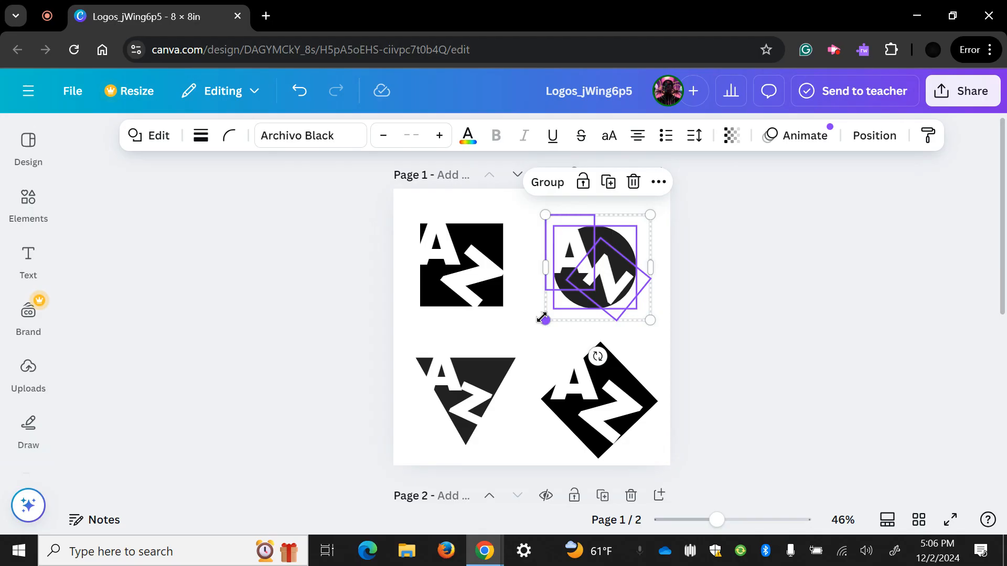
{"action": "left_click", "coordinate": [738, 337]}
{"action": "scroll", "coordinate": [738, 336], "scroll_direction": "down", "scroll_amount": 2}
{"action": "scroll", "coordinate": [738, 336], "scroll_direction": "down", "scroll_amount": 5}
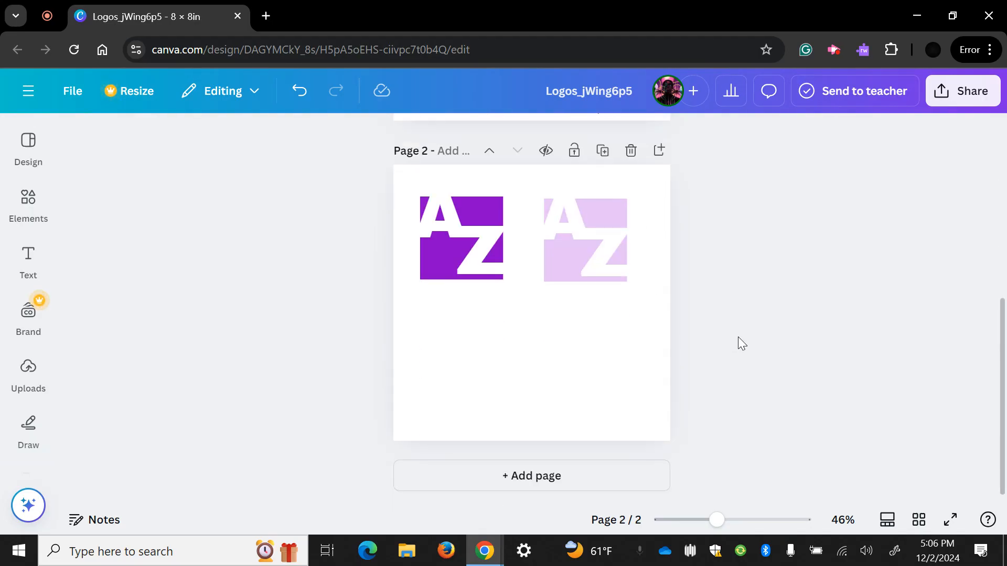
{"action": "key", "text": "ctrl+v"}
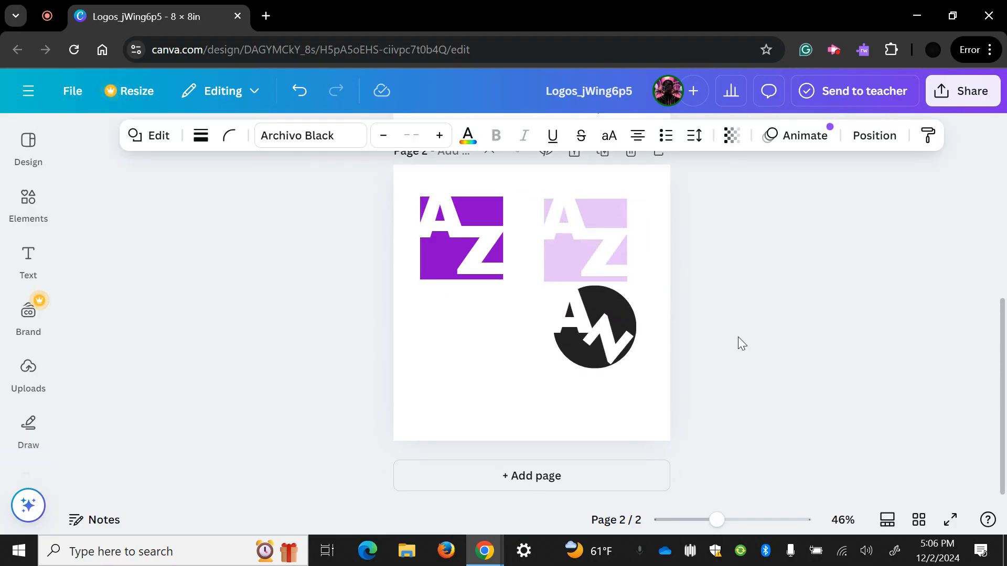
Move the pasted circular logo down and slightly left so it sits directly beneath the light purple logo
{"action": "key", "text": "Left"}
{"action": "key", "text": "Left"}
{"action": "key", "text": "Left"}
{"action": "key", "text": "Left"}
{"action": "key", "text": "Left"}
{"action": "key", "text": "Left"}
{"action": "key", "text": "Left"}
{"action": "key", "text": "Left"}
{"action": "key", "text": "Left"}
{"action": "key", "text": "Left"}
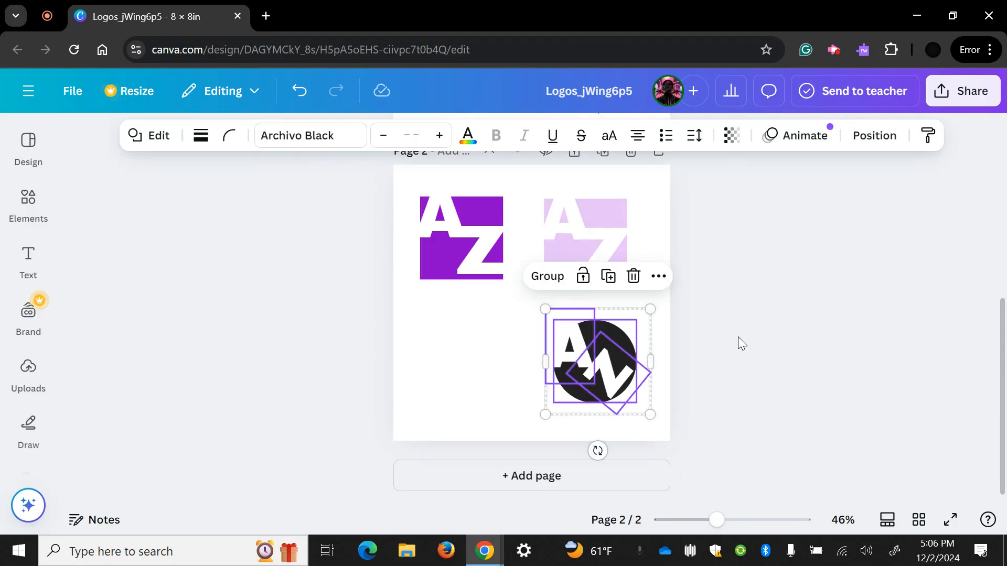
{"action": "key", "text": "Left"}
{"action": "key", "text": "Left"}
{"action": "key", "text": "Left"}
{"action": "key", "text": "Left"}
{"action": "key", "text": "Left"}
{"action": "key", "text": "Left"}
{"action": "key", "text": "Left"}
{"action": "key", "text": "Left"}
{"action": "key", "text": "Left"}
{"action": "key", "text": "Left"}
{"action": "key", "text": "Left"}
{"action": "key", "text": "Left"}
{"action": "key", "text": "Left"}
{"action": "key", "text": "Left"}
{"action": "key", "text": "Left"}
{"action": "key", "text": "Left"}
{"action": "key", "text": "Left"}
{"action": "key", "text": "Left"}
{"action": "key", "text": "Left"}
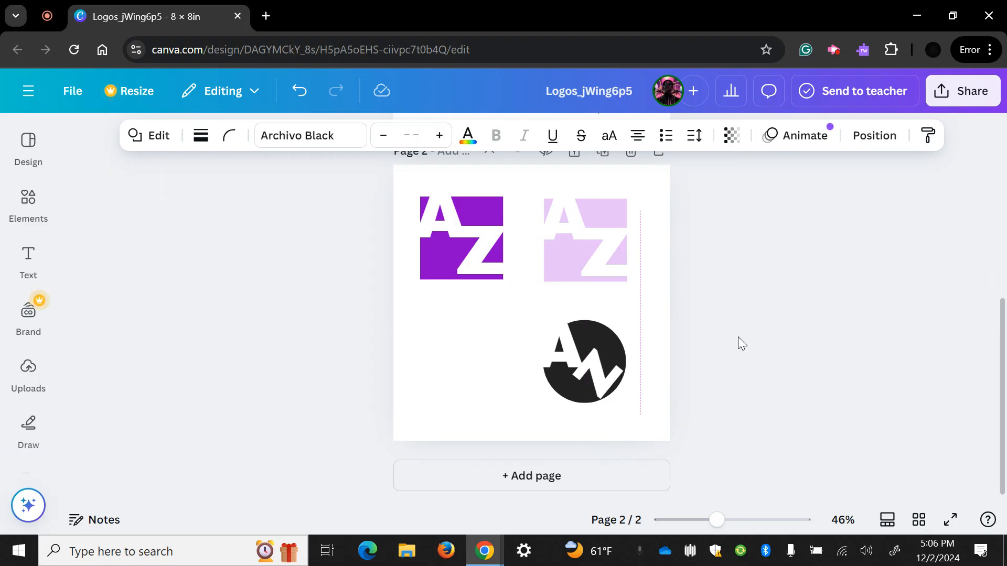
{"action": "key", "text": "shift+Down"}
{"action": "key", "text": "shift+Down"}
{"action": "key", "text": "shift+Down"}
{"action": "key", "text": "shift+Down"}
{"action": "key", "text": "shift+Down"}
{"action": "key", "text": "shift+Down"}
{"action": "key", "text": "shift+Down"}
{"action": "key", "text": "shift+Down"}
{"action": "key", "text": "shift+Down"}
{"action": "key", "text": "shift+Down"}
{"action": "key", "text": "shift+Up"}
{"action": "key", "text": "shift+Up"}
{"action": "key", "text": "shift+Up"}
{"action": "key", "text": "shift+Up"}
{"action": "key", "text": "shift+Up"}
{"action": "key", "text": "shift+Up"}
{"action": "key", "text": "shift+Up"}
{"action": "key", "text": "shift+Up"}
{"action": "key", "text": "shift+Up"}
{"action": "key", "text": "shift+Up"}
{"action": "left_click", "coordinate": [748, 348]}
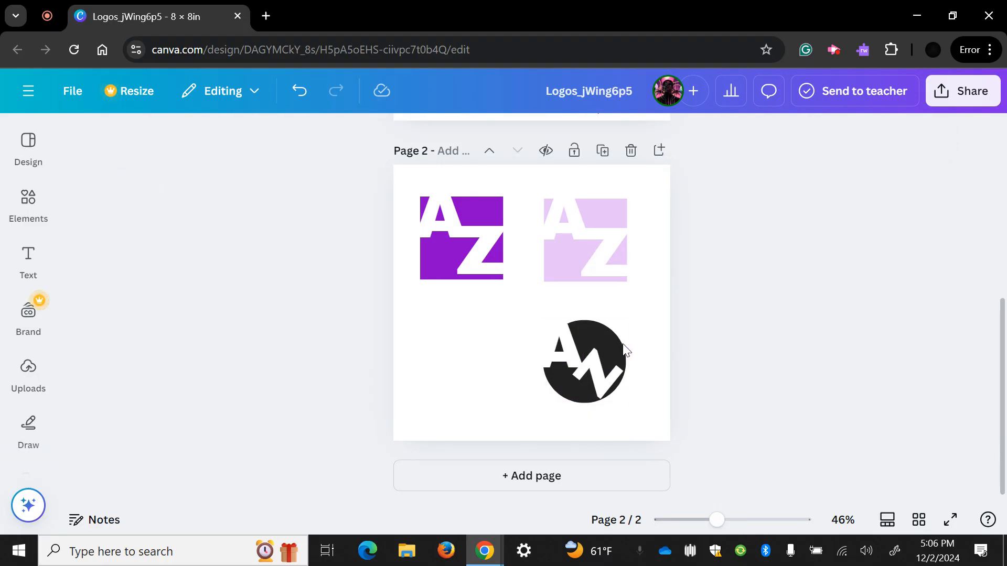
Stretch the circle of the pasted logo into a wide horizontal ellipse and position it around the letters
{"action": "left_click", "coordinate": [603, 332]}
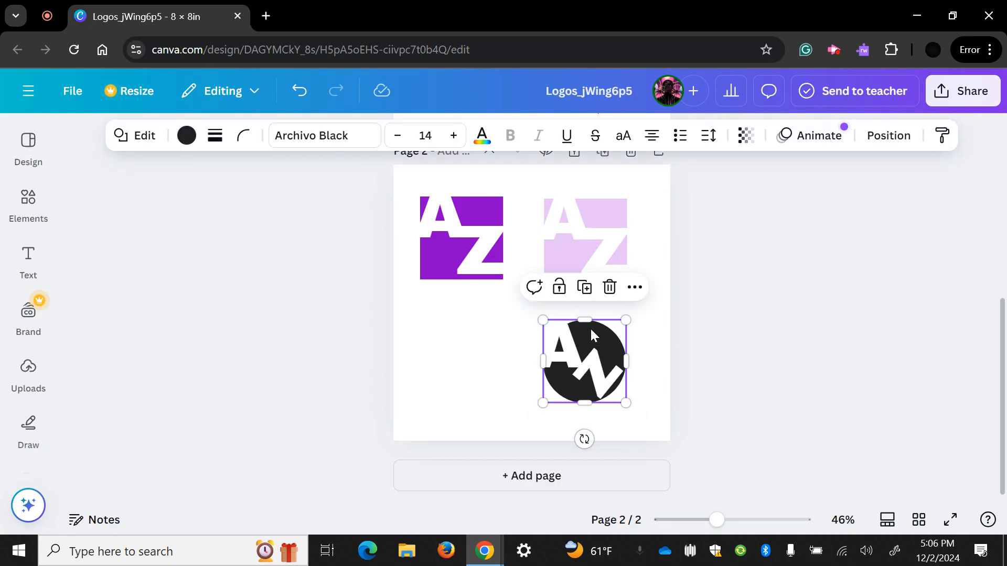
{"action": "left_click_drag", "start_coordinate": [584, 319], "coordinate": [488, 336]}
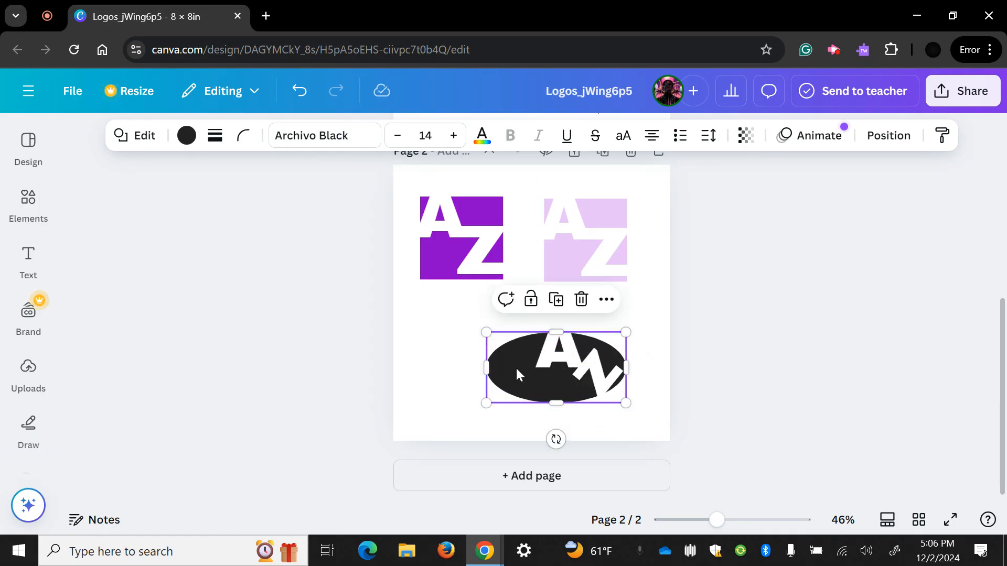
{"action": "left_click_drag", "start_coordinate": [515, 366], "coordinate": [534, 361]}
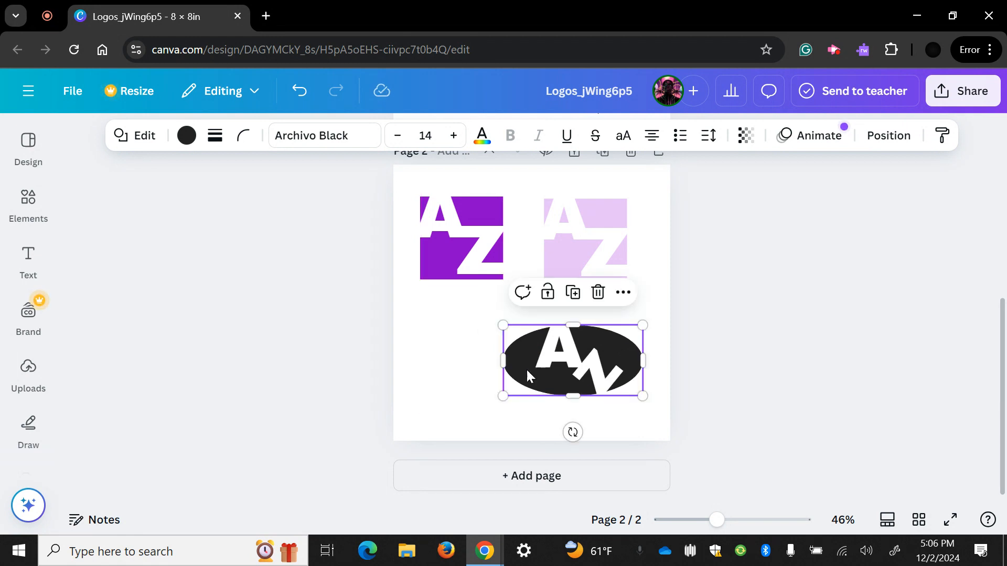
{"action": "left_click_drag", "start_coordinate": [501, 397], "coordinate": [508, 393]}
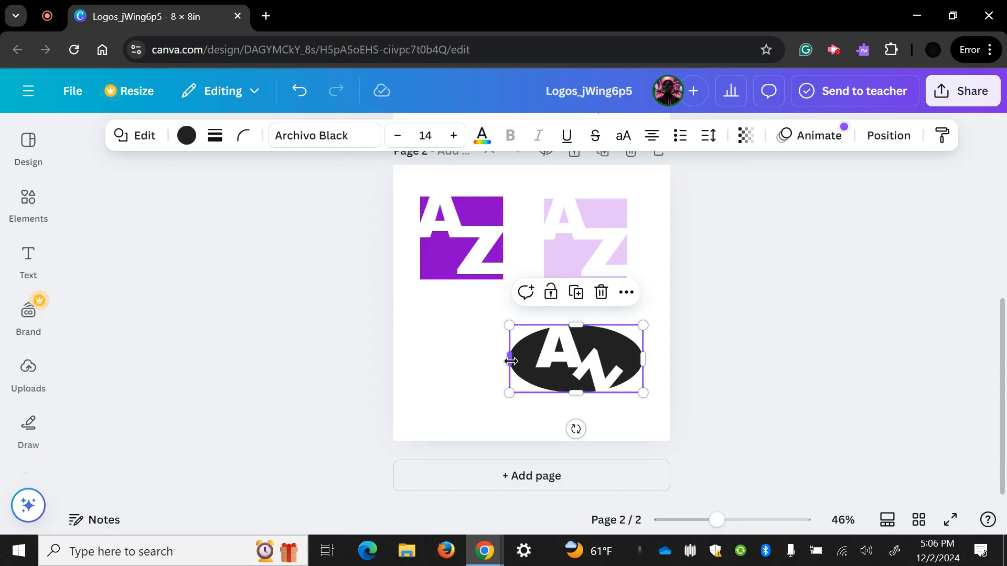
{"action": "left_click_drag", "start_coordinate": [511, 365], "coordinate": [520, 399]}
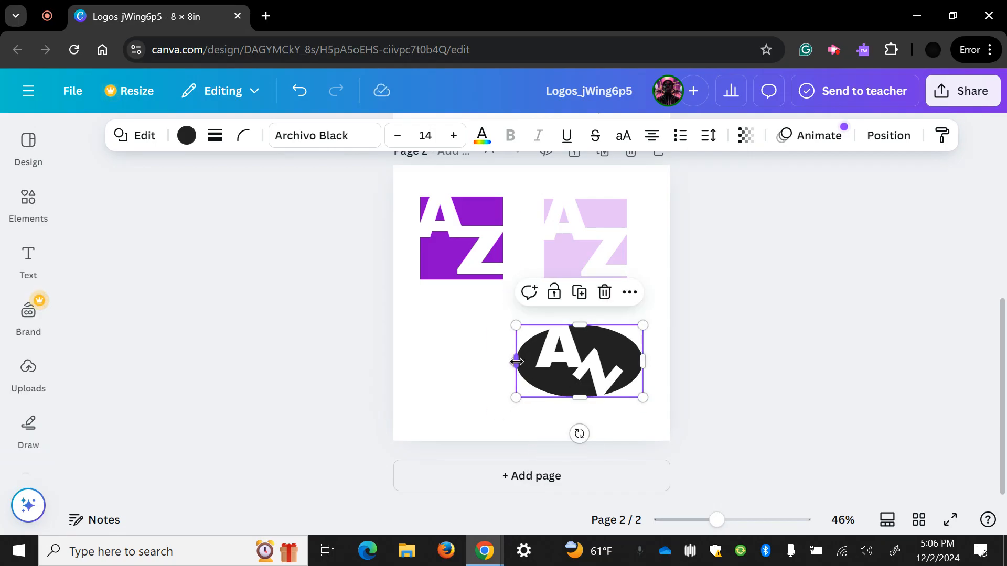
{"action": "left_click_drag", "start_coordinate": [518, 361], "coordinate": [516, 362]}
{"action": "left_click", "coordinate": [722, 334]}
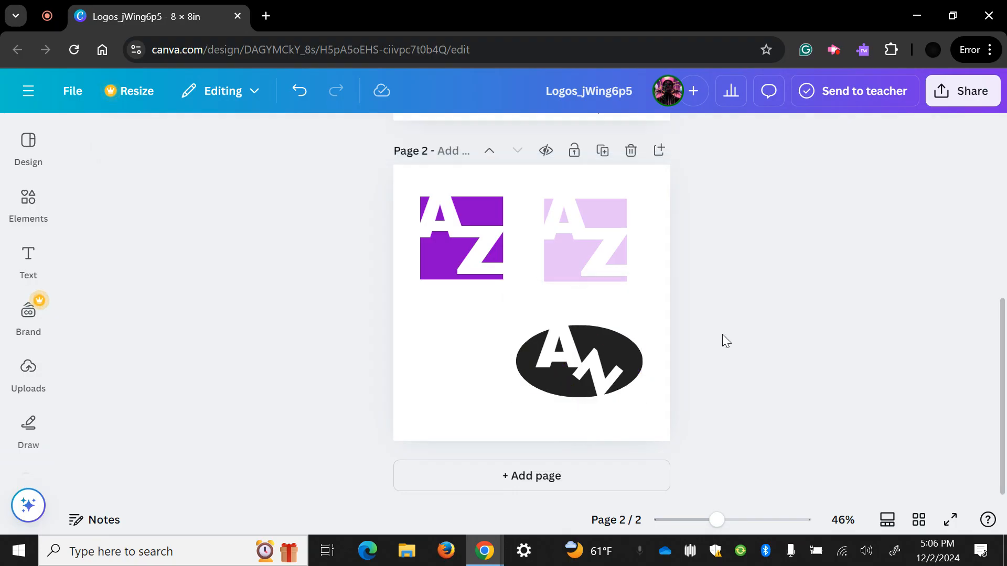
Shift the A left inside the ellipse, move the tilted Z closer to it and enlarge the Z to size 117
{"action": "left_click", "coordinate": [573, 343]}
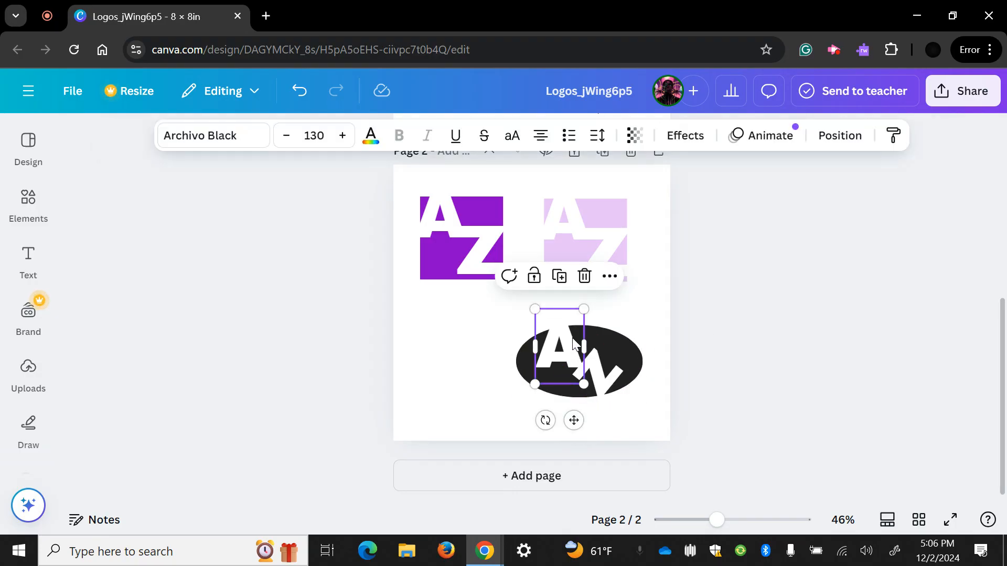
{"action": "left_click_drag", "start_coordinate": [573, 343], "coordinate": [561, 345]}
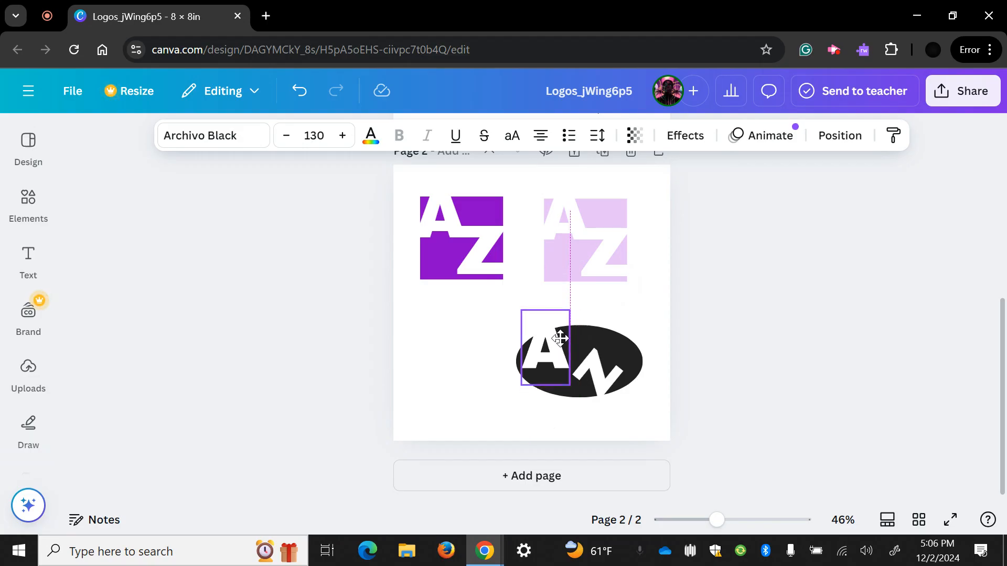
{"action": "left_click_drag", "start_coordinate": [588, 363], "coordinate": [584, 356]}
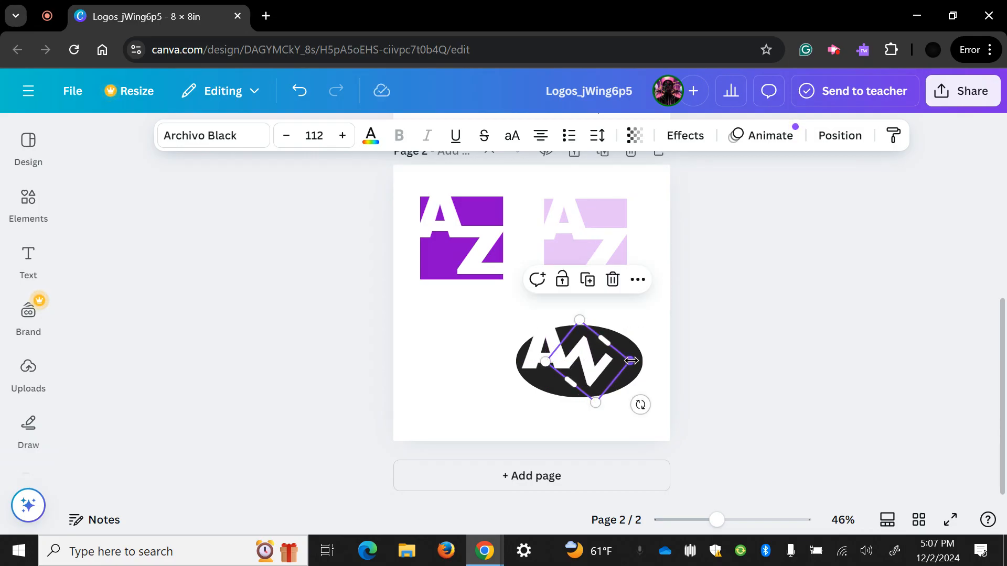
{"action": "left_click_drag", "start_coordinate": [631, 361], "coordinate": [649, 360]}
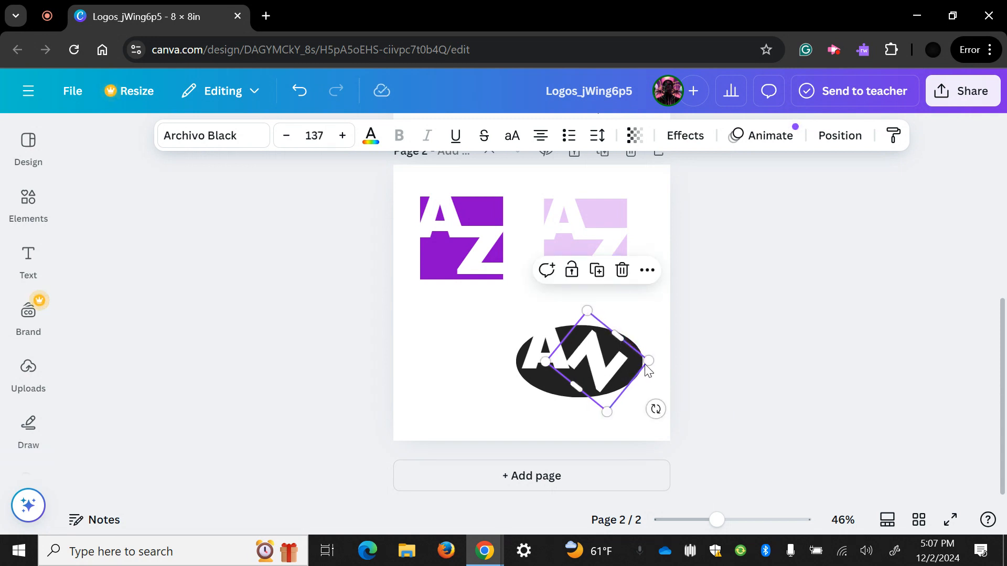
{"action": "left_click_drag", "start_coordinate": [648, 359], "coordinate": [632, 360]}
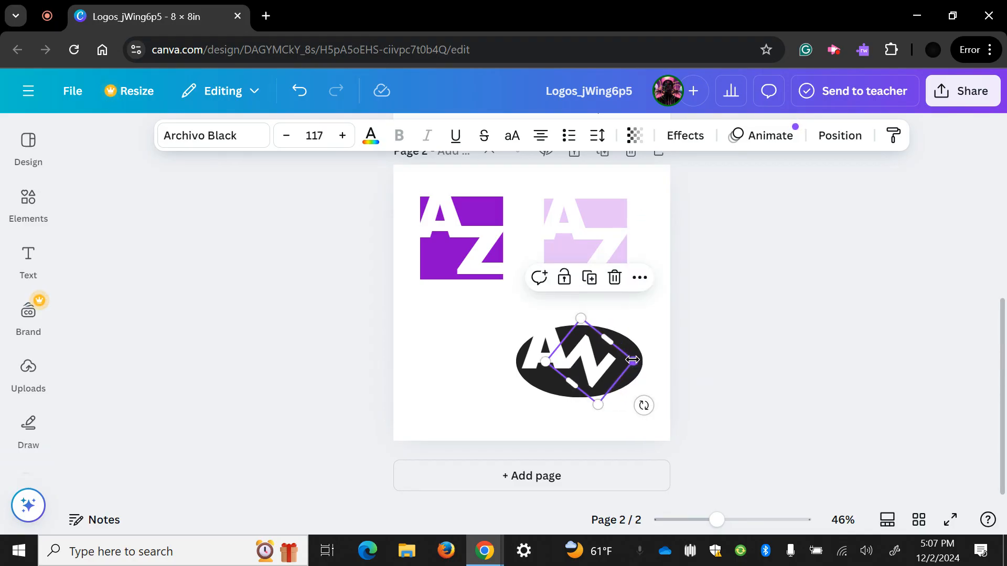
Move the A and Z together to the right so they sit centered in the horizontal ellipse
{"action": "left_click", "coordinate": [525, 349], "text": "shift"}
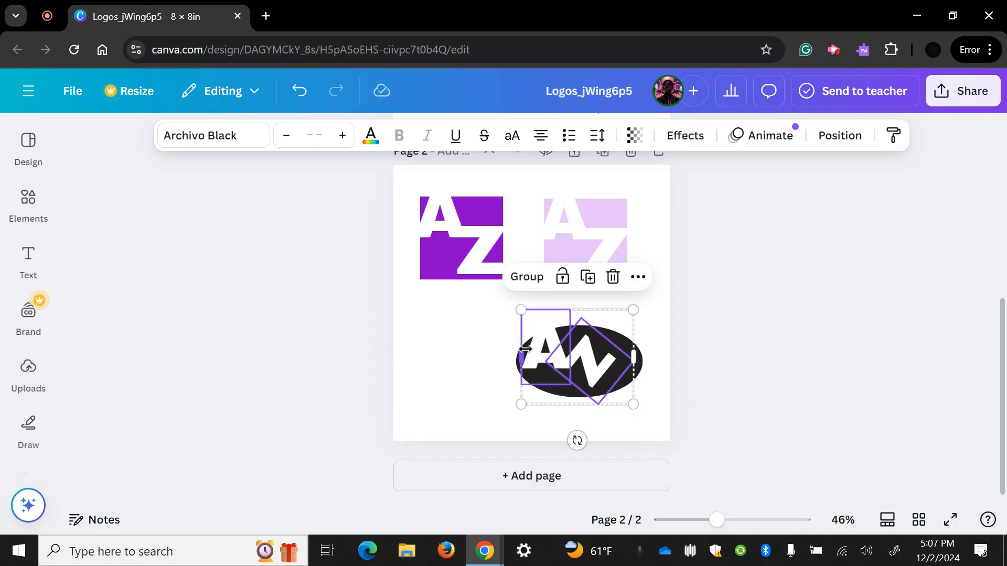
{"action": "key", "text": "Right"}
{"action": "key", "text": "Right"}
{"action": "key", "text": "Right"}
{"action": "key", "text": "Right"}
{"action": "key", "text": "Right"}
{"action": "key", "text": "Right"}
{"action": "key", "text": "Right"}
{"action": "key", "text": "Right"}
{"action": "key", "text": "Right"}
{"action": "key", "text": "Right"}
{"action": "key", "text": "Right"}
{"action": "key", "text": "Right"}
{"action": "key", "text": "Right"}
{"action": "key", "text": "Right"}
{"action": "key", "text": "Right"}
{"action": "key", "text": "Right"}
{"action": "key", "text": "Right"}
{"action": "key", "text": "Right"}
{"action": "key", "text": "Right"}
{"action": "key", "text": "Right"}
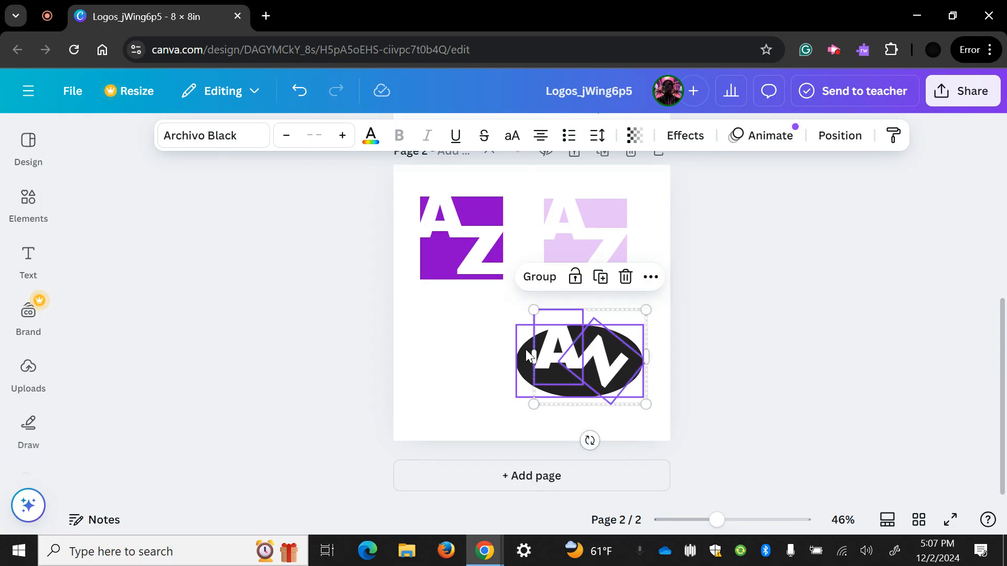
{"action": "left_click", "coordinate": [702, 376]}
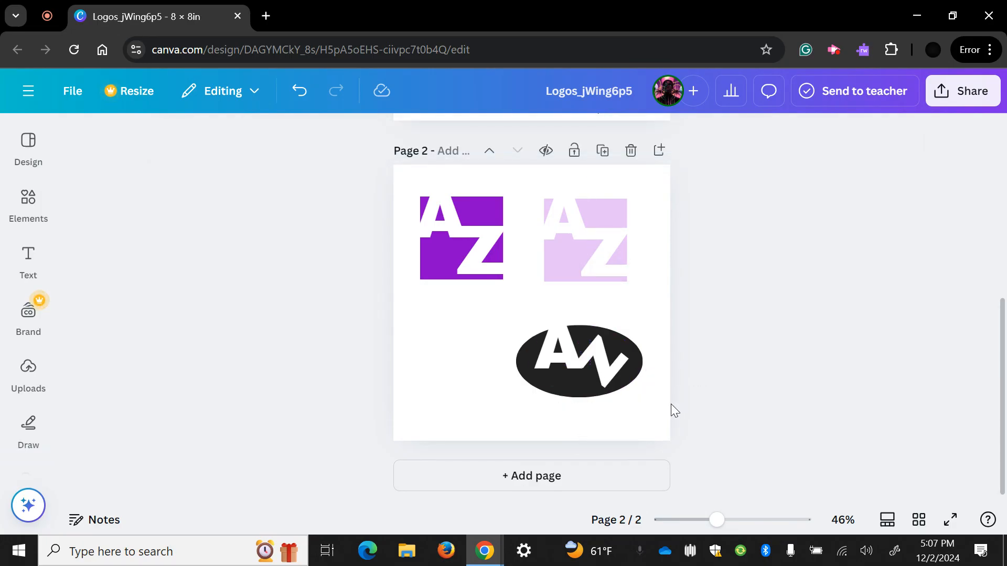
Duplicate the whole ellipse logo and shift the copy left, beneath the dark purple logo
{"action": "left_click_drag", "start_coordinate": [704, 420], "coordinate": [485, 330]}
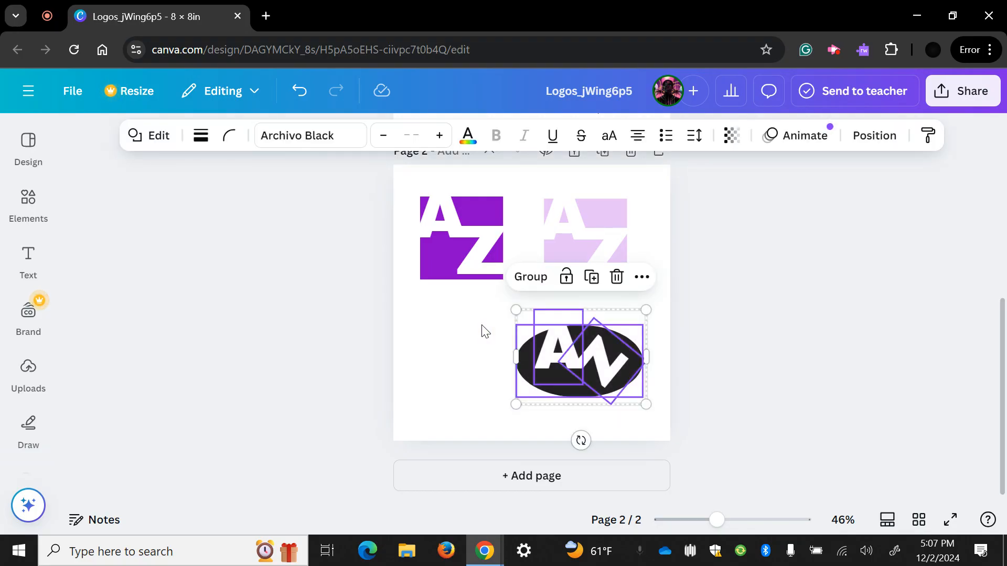
{"action": "key", "text": "ctrl+d"}
{"action": "key", "text": "shift+Left"}
{"action": "key", "text": "shift+Left"}
{"action": "key", "text": "shift+Left"}
{"action": "key", "text": "shift+Left"}
{"action": "key", "text": "shift+Left"}
{"action": "key", "text": "shift+Left"}
{"action": "key", "text": "shift+Left"}
{"action": "key", "text": "shift+Left"}
{"action": "key", "text": "shift+Left"}
{"action": "key", "text": "shift+Left"}
{"action": "key", "text": "shift+Left"}
{"action": "key", "text": "shift+Left"}
{"action": "key", "text": "shift+Left"}
{"action": "key", "text": "shift+Left"}
{"action": "key", "text": "shift+Left"}
{"action": "key", "text": "shift+Left"}
{"action": "key", "text": "shift+Left"}
{"action": "key", "text": "shift+Left"}
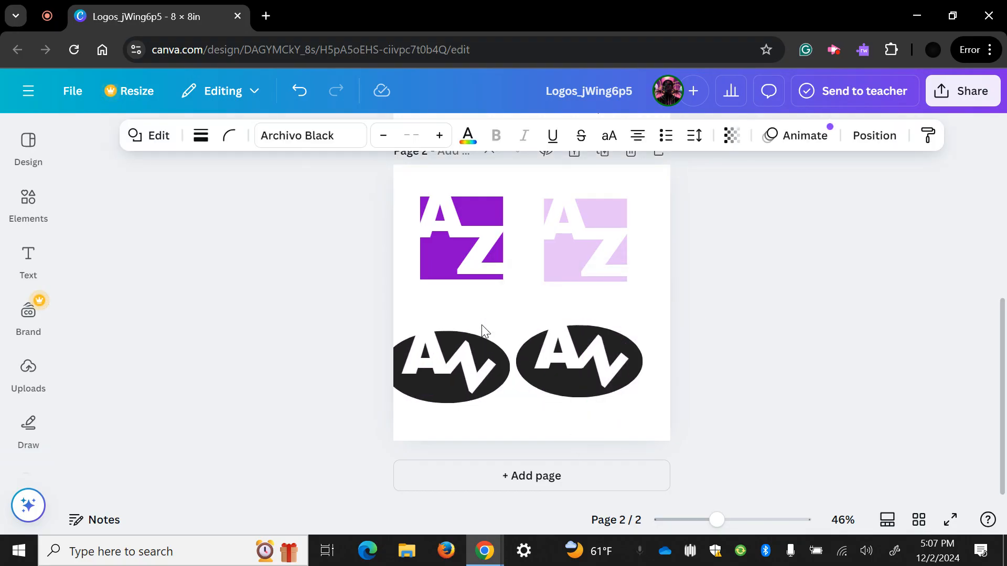
{"action": "key", "text": "shift+Right"}
{"action": "key", "text": "shift+Right"}
{"action": "key", "text": "shift+Right"}
{"action": "key", "text": "shift+Right"}
{"action": "key", "text": "shift+Right"}
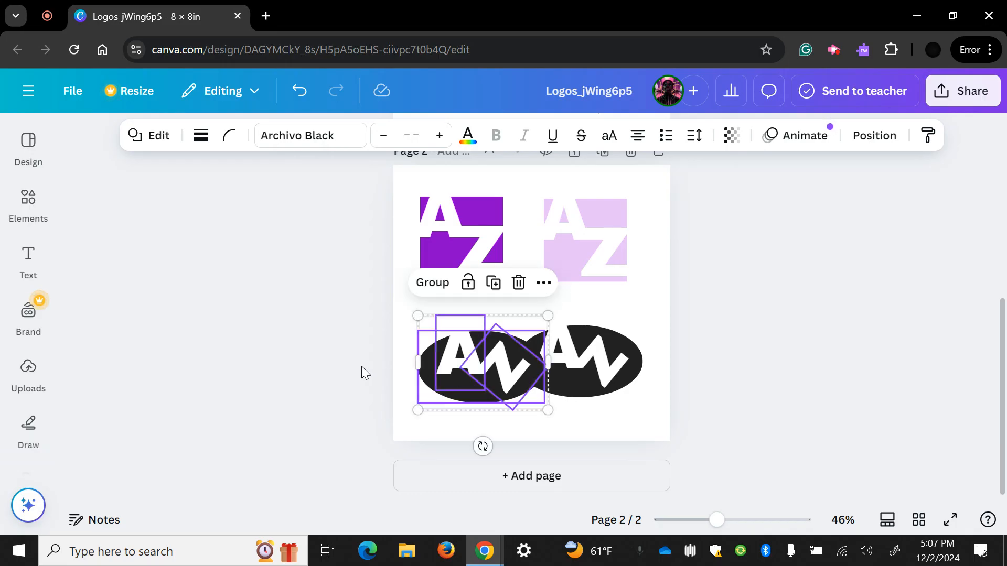
{"action": "left_click", "coordinate": [362, 367]}
Rotate the copied ellipse 90° so it stands vertically behind its letters
{"action": "left_click", "coordinate": [427, 367]}
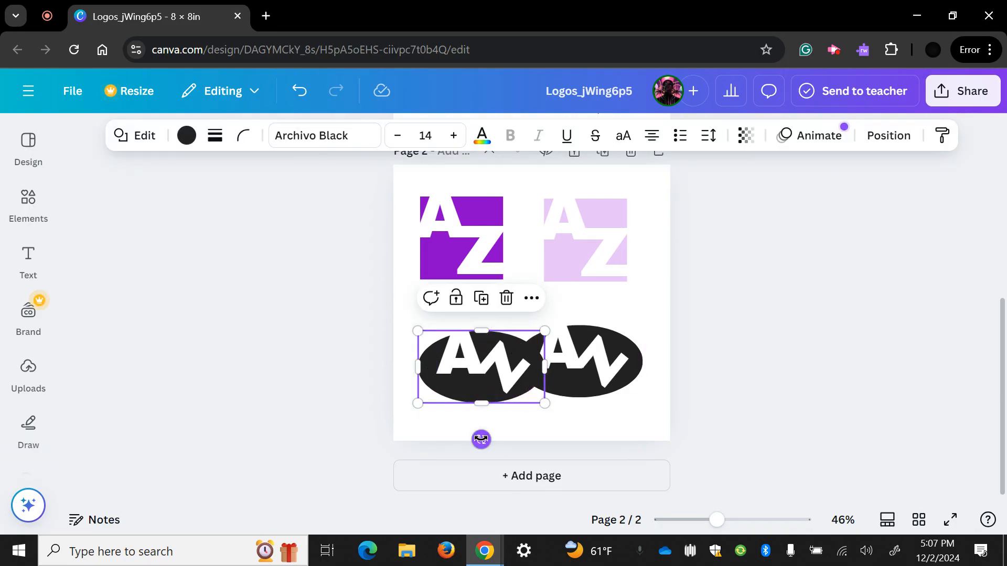
{"action": "left_click_drag", "start_coordinate": [481, 440], "coordinate": [373, 365]}
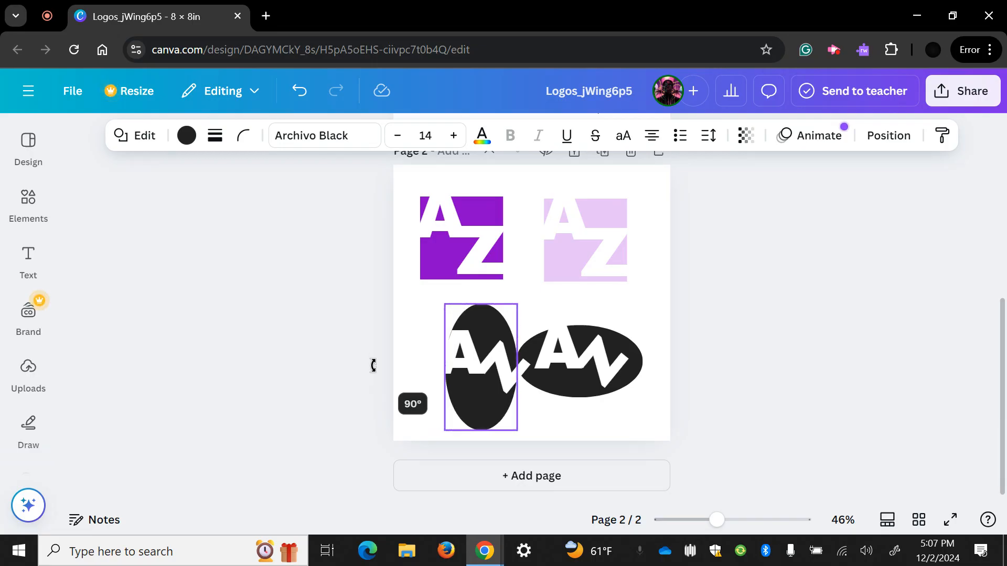
{"action": "left_click_drag", "start_coordinate": [373, 365], "coordinate": [373, 364]}
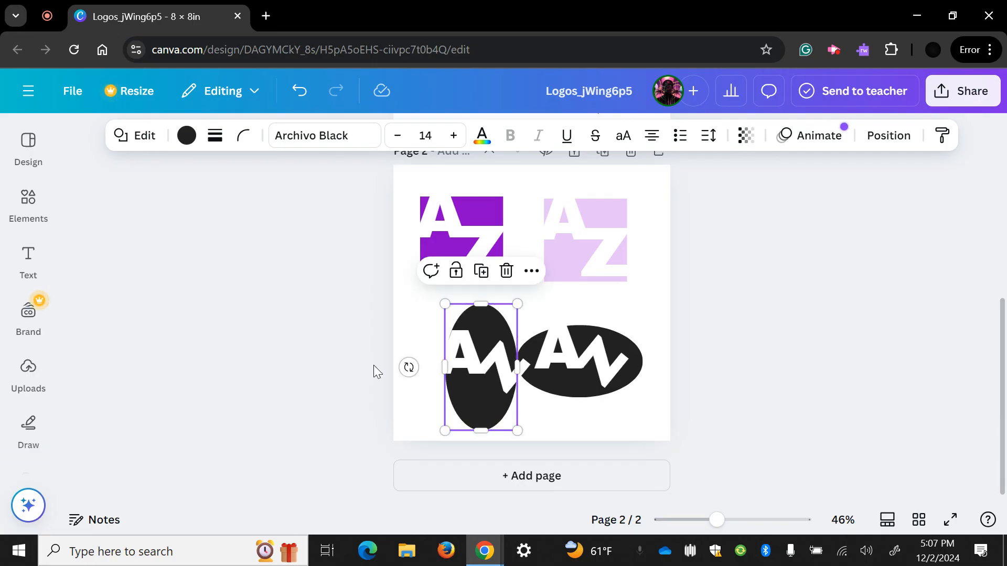
Move the vertical ellipse and its two letters together to the left, clear of the horizontal ellipse logo
{"action": "left_click", "coordinate": [485, 365], "text": "shift"}
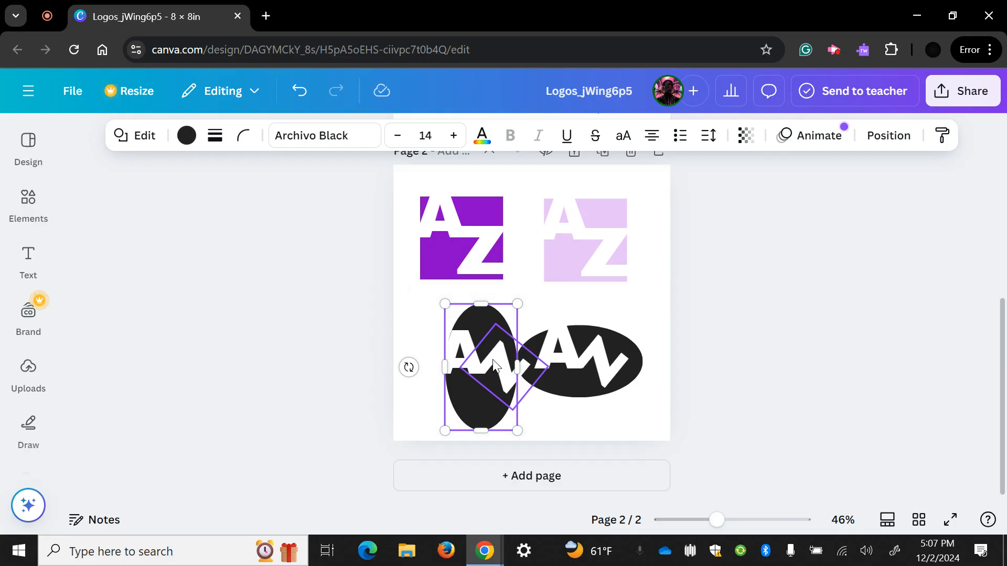
{"action": "left_click", "coordinate": [462, 343], "text": "shift"}
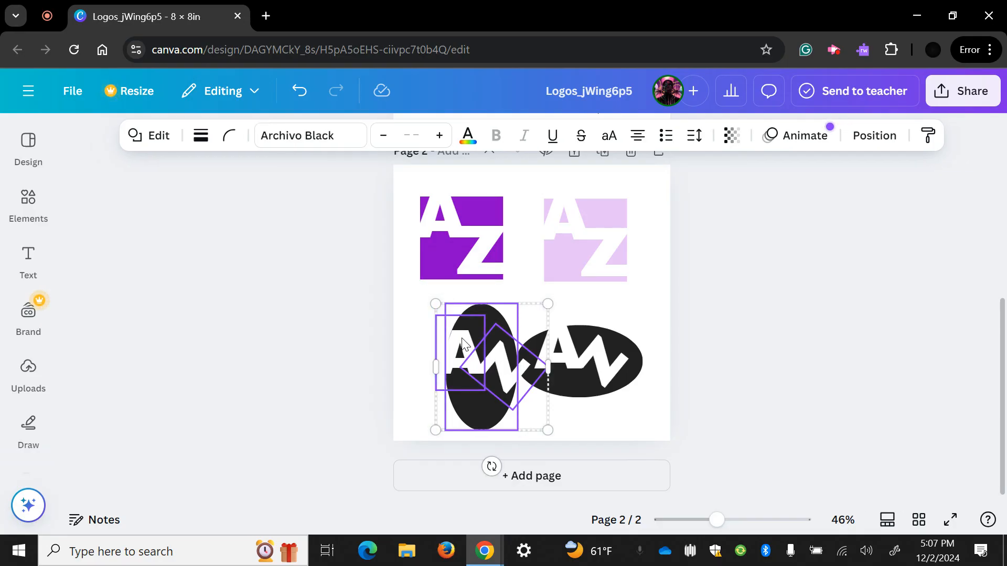
{"action": "key", "text": "Left"}
{"action": "key", "text": "Left"}
{"action": "key", "text": "Left"}
{"action": "key", "text": "Left"}
{"action": "key", "text": "Left"}
{"action": "key", "text": "Left"}
{"action": "key", "text": "Left"}
{"action": "key", "text": "Left"}
{"action": "key", "text": "Left"}
{"action": "key", "text": "Left"}
{"action": "key", "text": "Left"}
{"action": "key", "text": "Left"}
{"action": "key", "text": "Left"}
{"action": "key", "text": "Left"}
{"action": "key", "text": "Left"}
{"action": "key", "text": "Left"}
{"action": "key", "text": "Left"}
{"action": "key", "text": "Left"}
{"action": "key", "text": "Left"}
{"action": "key", "text": "Left"}
{"action": "key", "text": "Left"}
{"action": "key", "text": "Left"}
{"action": "key", "text": "Left"}
{"action": "key", "text": "Left"}
{"action": "key", "text": "Left"}
{"action": "key", "text": "Left"}
{"action": "key", "text": "Left"}
{"action": "key", "text": "Left"}
{"action": "key", "text": "Left"}
{"action": "key", "text": "Left"}
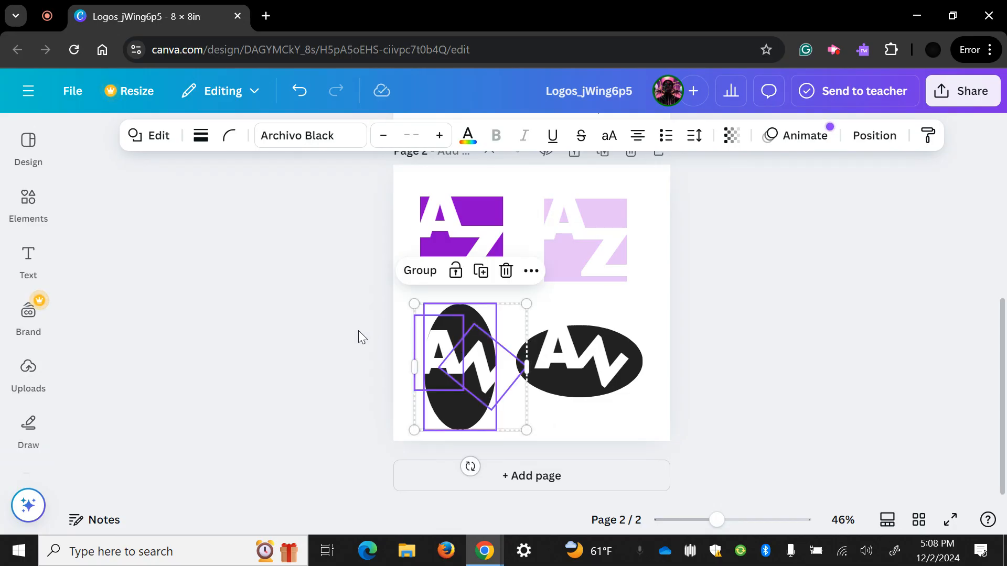
{"action": "left_click", "coordinate": [351, 333]}
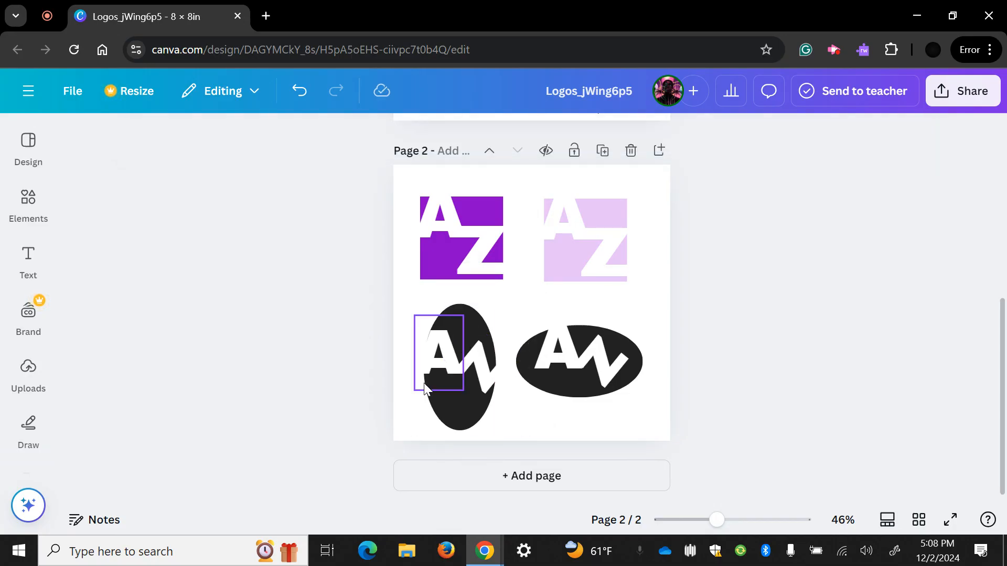
Shorten the vertical ellipse at both ends and reduce its tilted Z to size 103
{"action": "left_click", "coordinate": [460, 427]}
{"action": "mouse_move", "coordinate": [460, 430]}
{"action": "left_mouse_down"}
{"action": "mouse_move", "coordinate": [460, 405]}
{"action": "mouse_move", "coordinate": [460, 414]}
{"action": "left_mouse_up"}
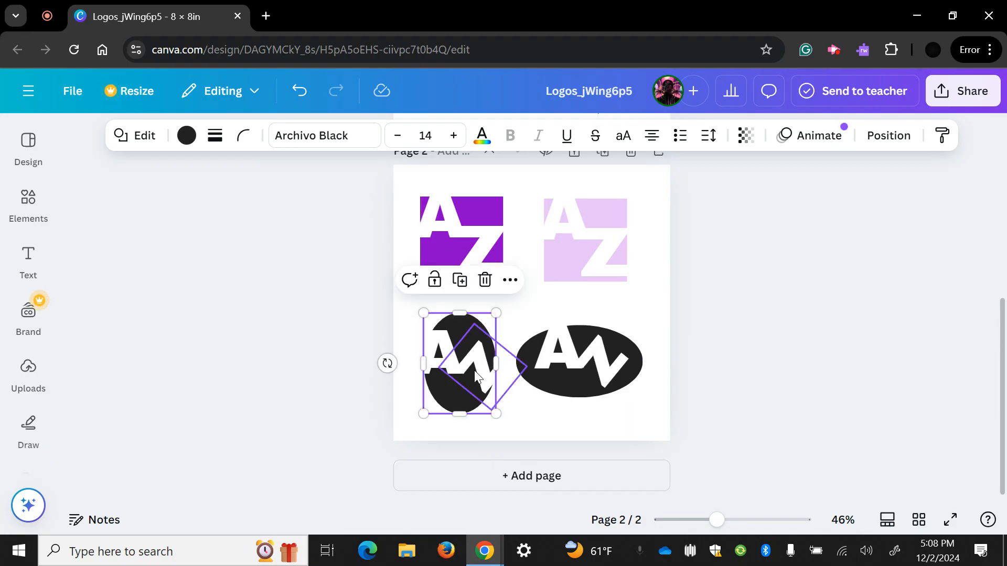
{"action": "left_click", "coordinate": [482, 377]}
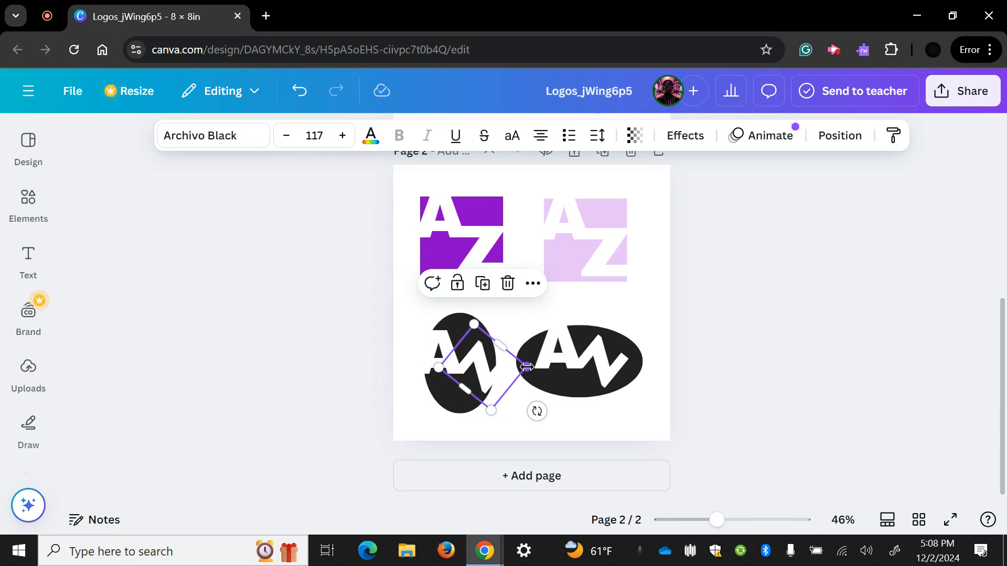
{"action": "left_click_drag", "start_coordinate": [522, 367], "coordinate": [510, 365]}
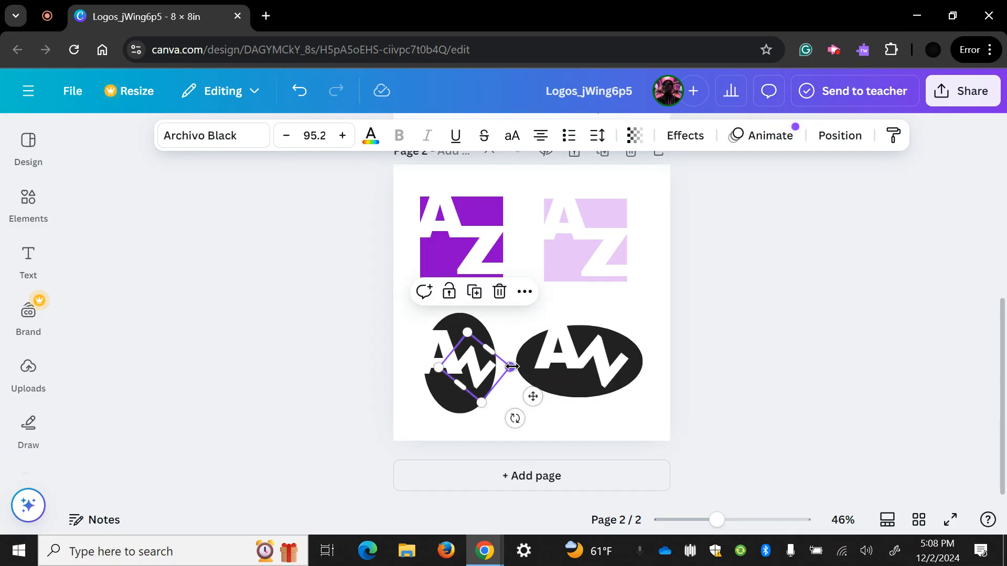
{"action": "left_click_drag", "start_coordinate": [511, 366], "coordinate": [518, 368]}
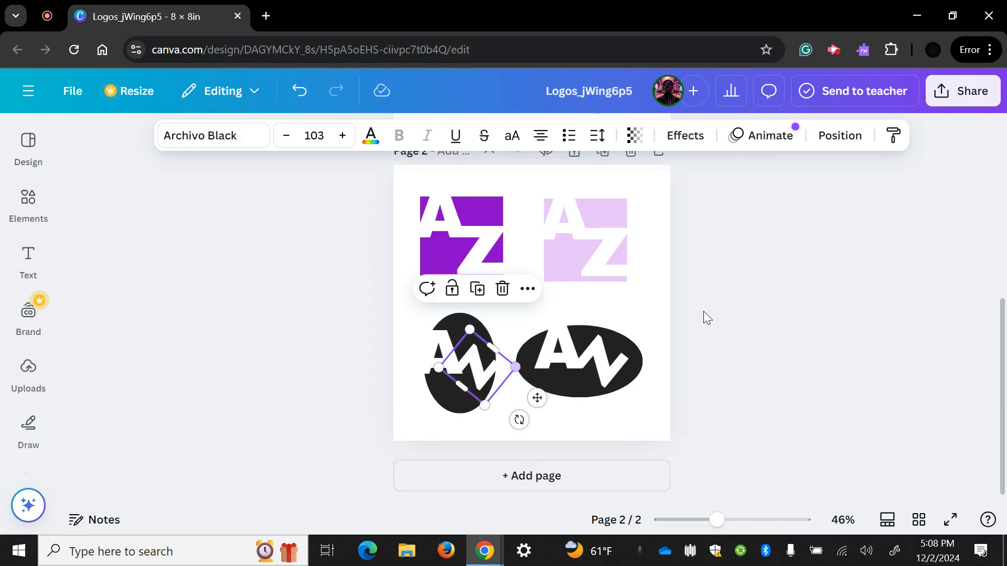
Recolor the vertical ellipse behind the letters from the default solid colors to bright orange-red
{"action": "left_click", "coordinate": [744, 324]}
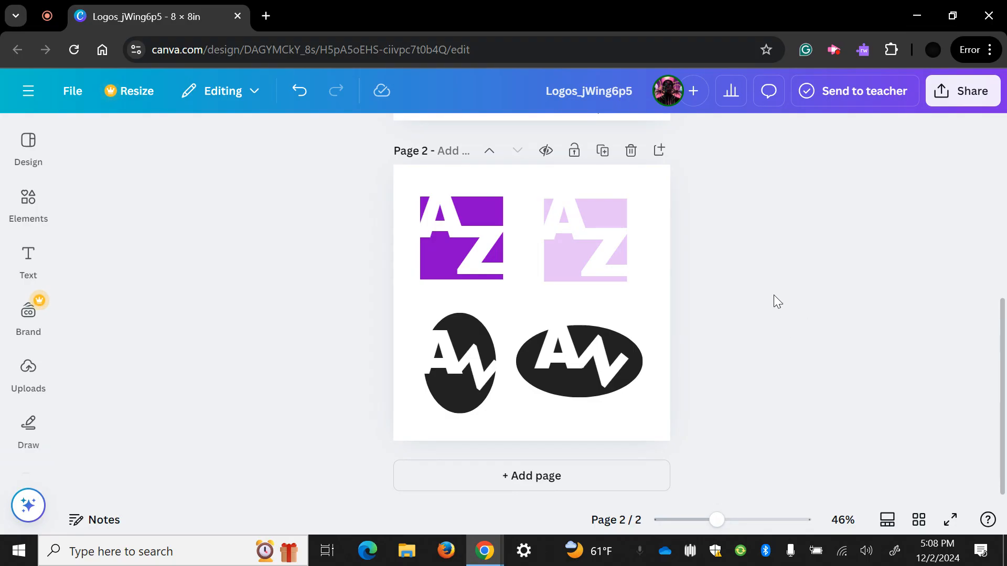
{"action": "left_click", "coordinate": [454, 408]}
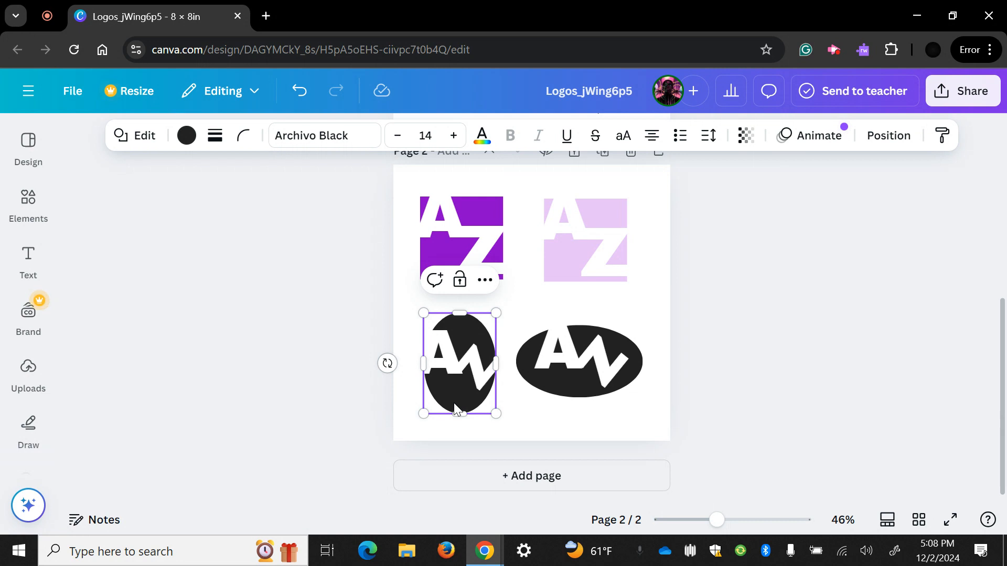
{"action": "left_click", "coordinate": [184, 135]}
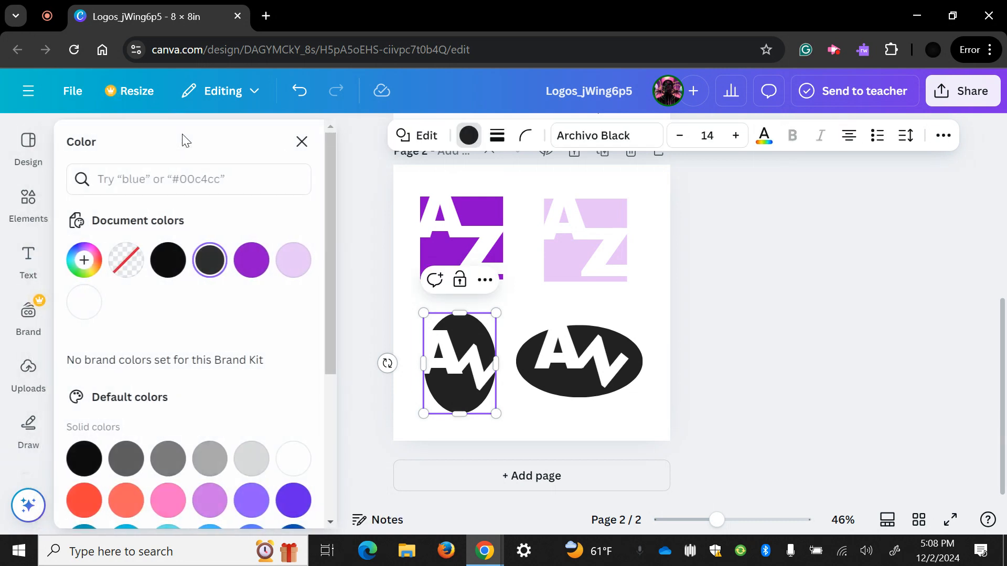
{"action": "left_click", "coordinate": [86, 498]}
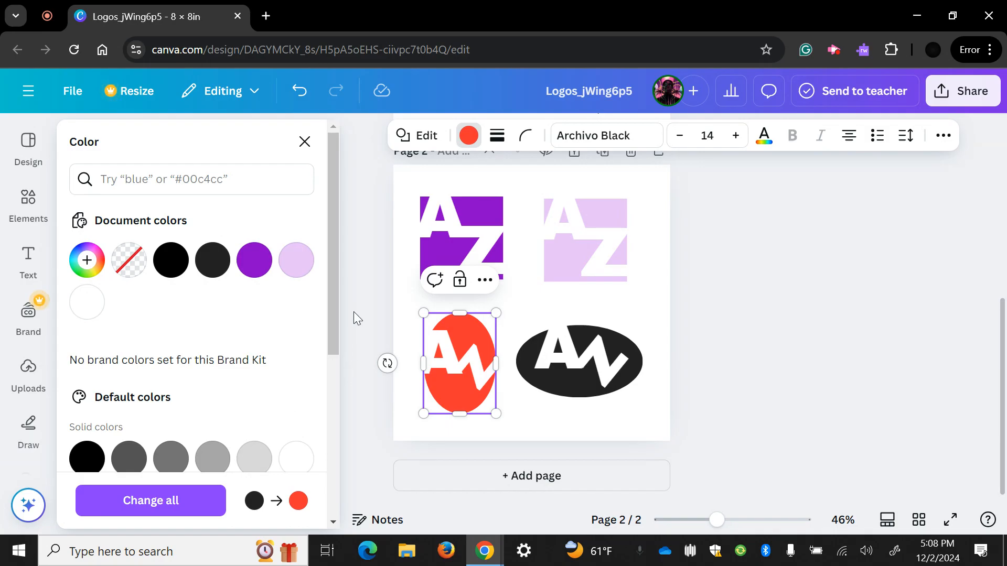
{"action": "key", "text": "Escape"}
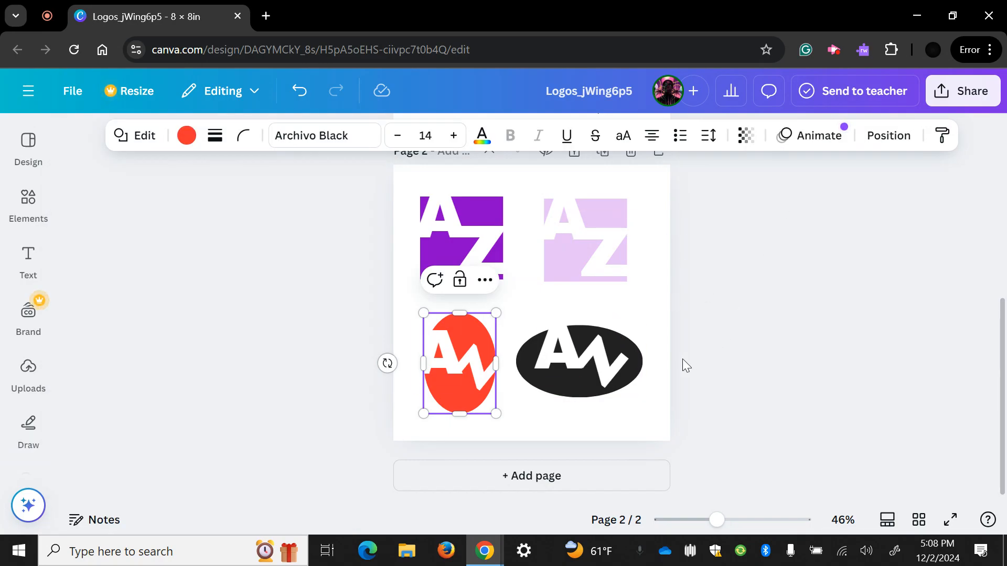
Fill the horizontal ellipse with the default light-to-dark blue linear gradient and deselect it
{"action": "left_click", "coordinate": [563, 392]}
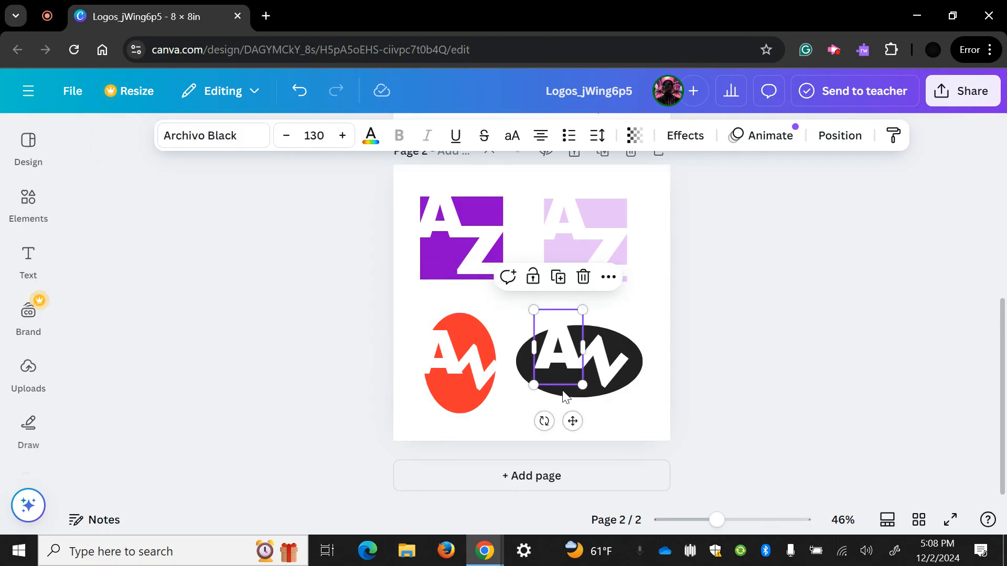
{"action": "left_click", "coordinate": [563, 396]}
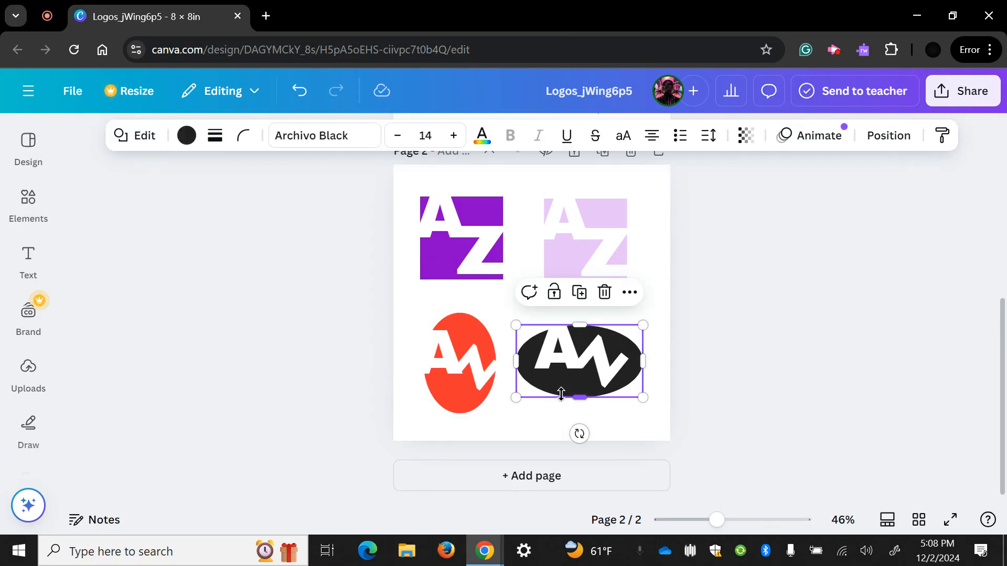
{"action": "left_click", "coordinate": [186, 133]}
{"action": "left_click_drag", "start_coordinate": [333, 250], "coordinate": [345, 405]}
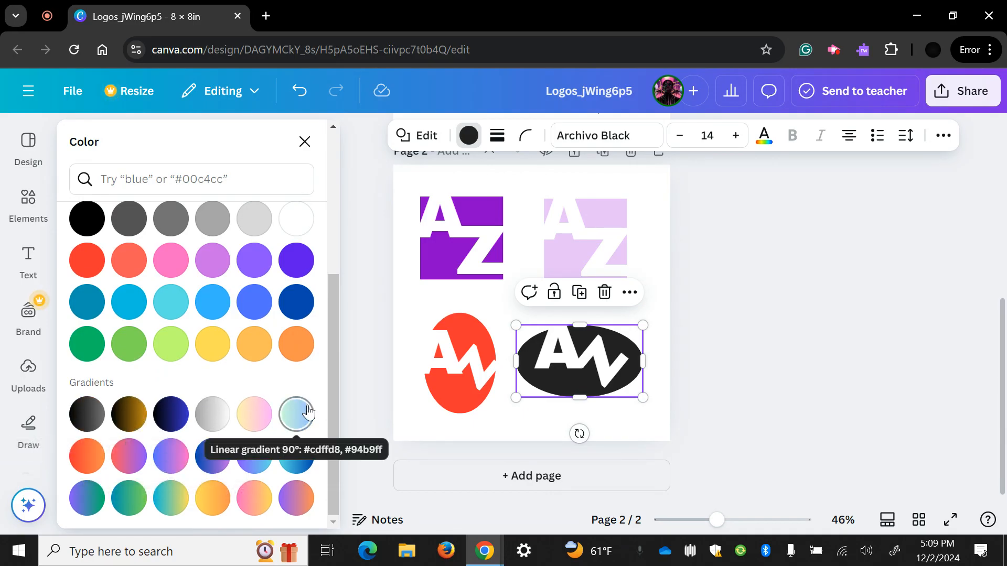
{"action": "left_click", "coordinate": [296, 461]}
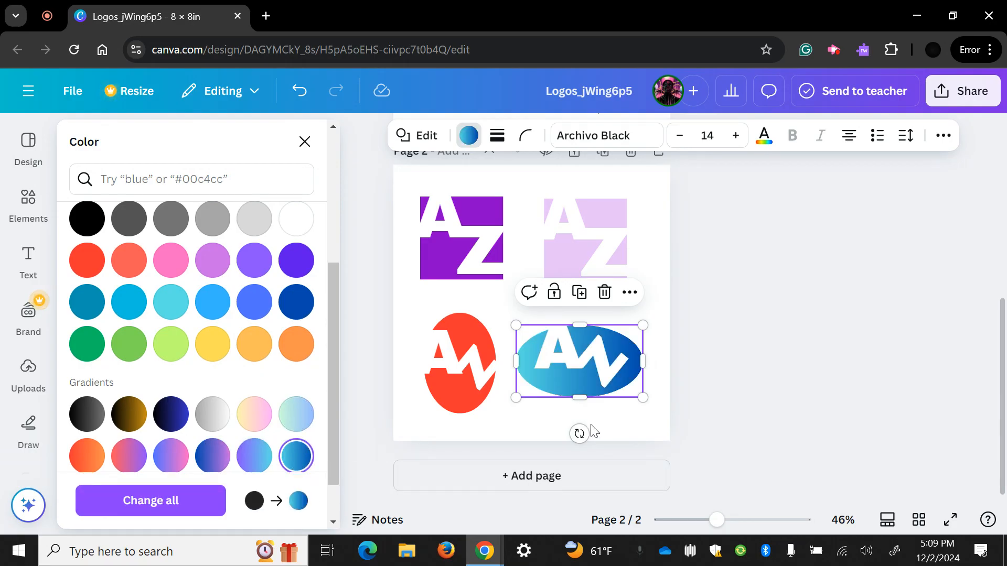
{"action": "left_click", "coordinate": [707, 370]}
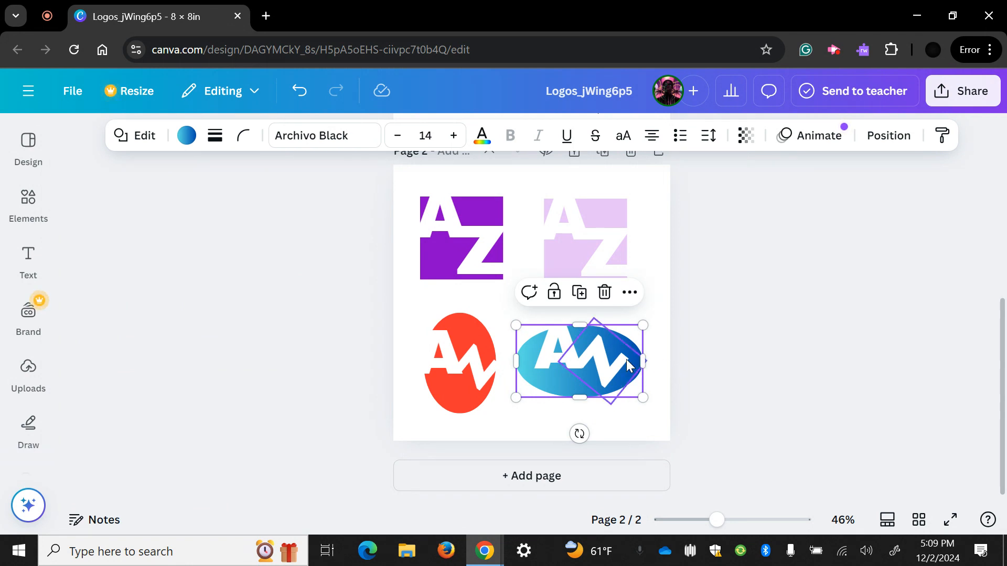
{"action": "left_click", "coordinate": [732, 360]}
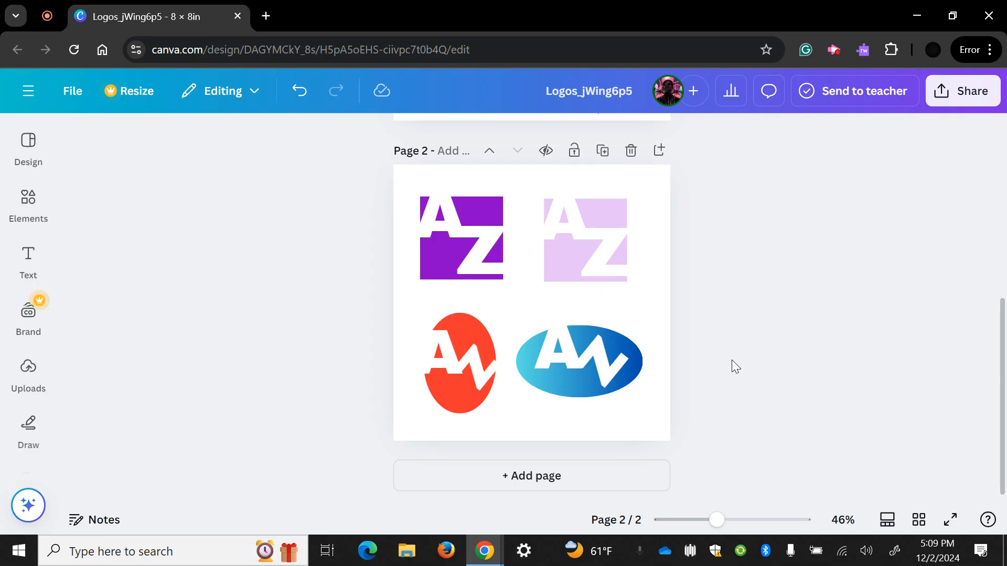